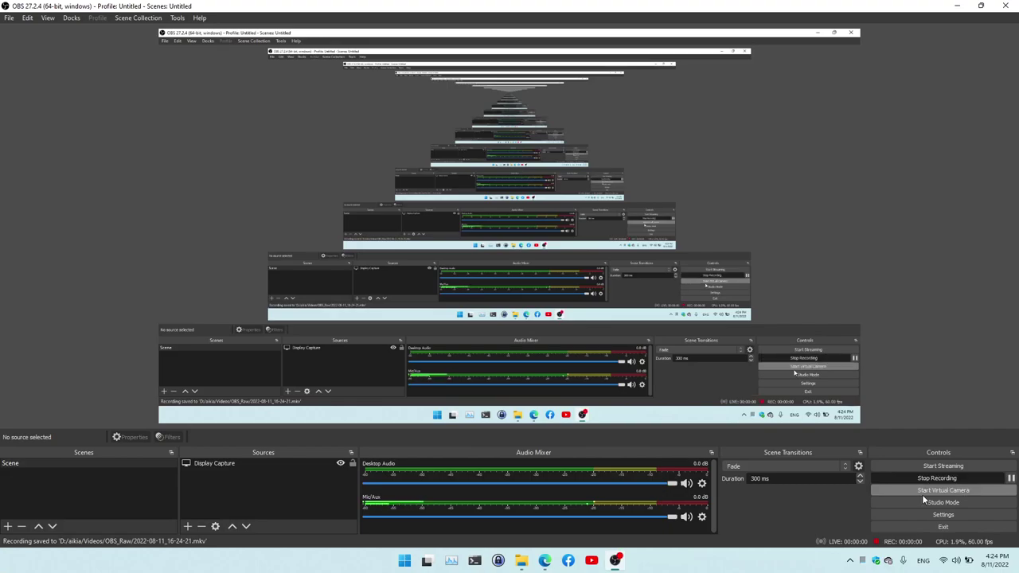
# Minimize OBS Studio so the empty 'Test' spreadsheet in Google Sheets is visible
pyautogui.click(959, 7)
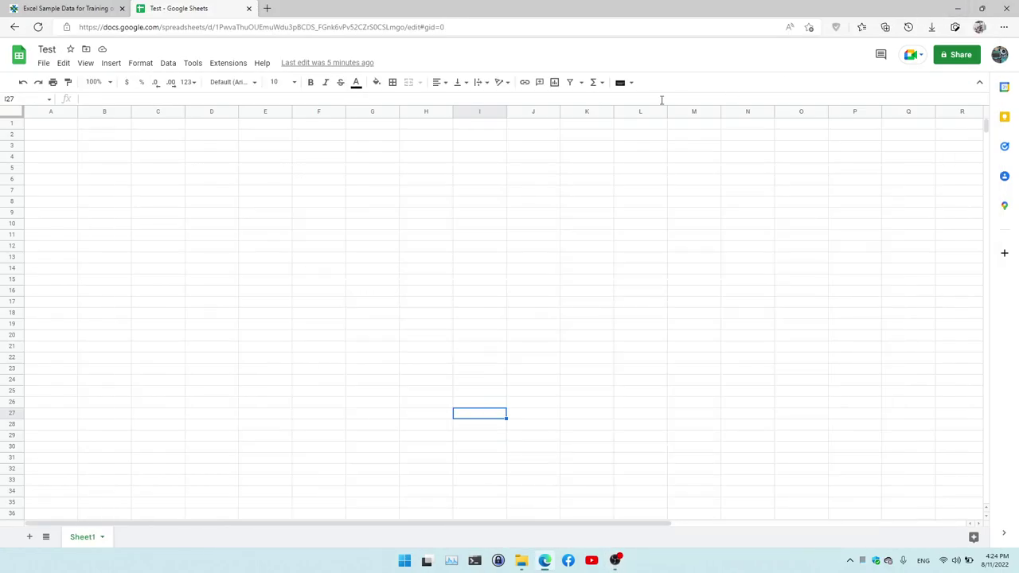
pyautogui.click(70, 148)
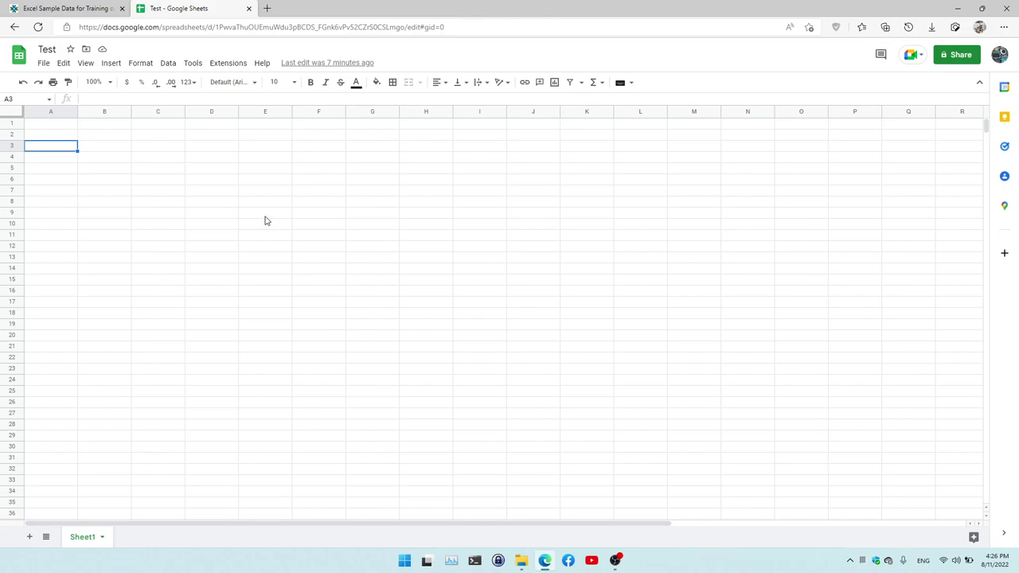
pyautogui.click(61, 126)
pyautogui.click(57, 110)
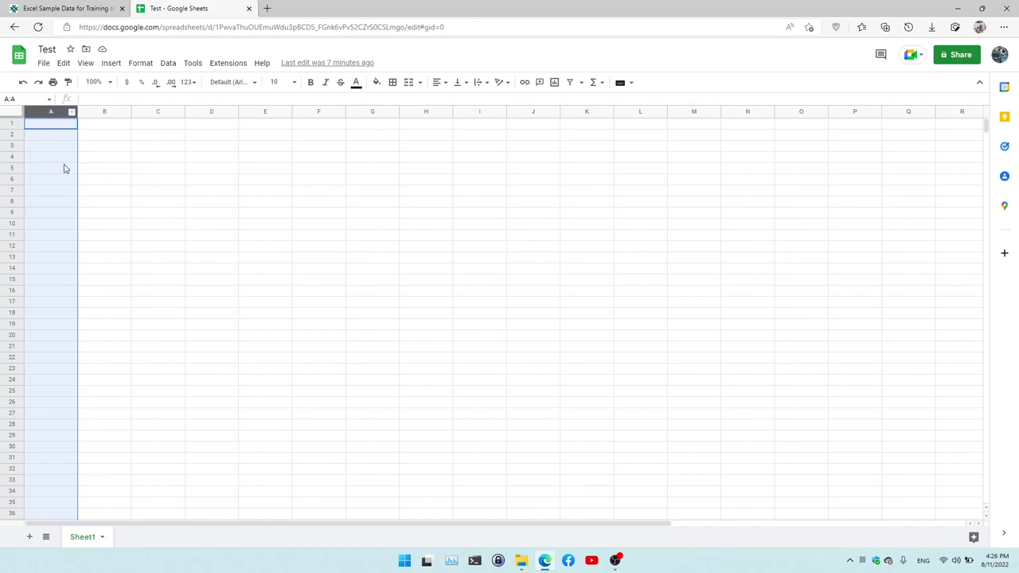
pyautogui.click(102, 112)
pyautogui.click(159, 112)
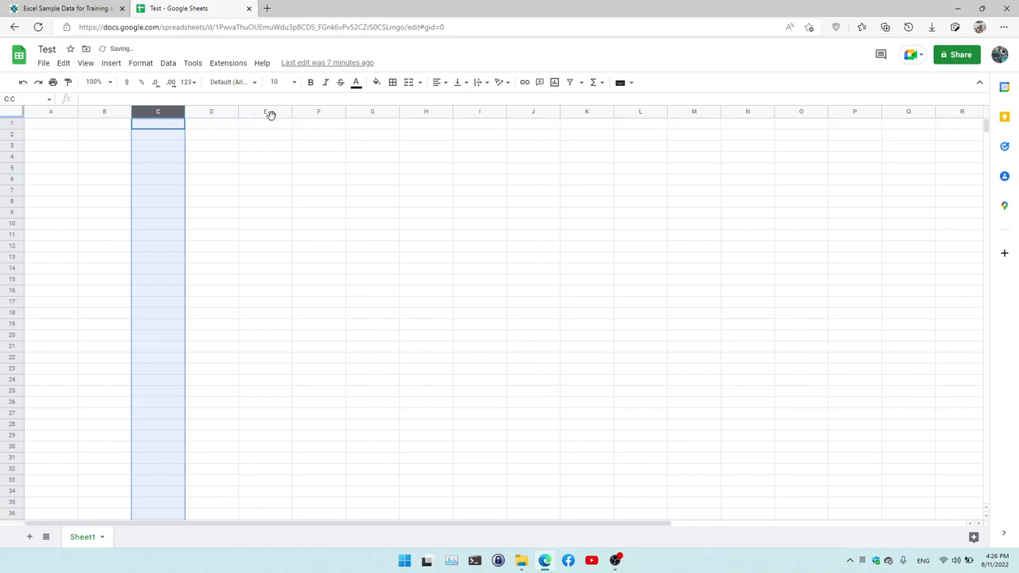
pyautogui.click(317, 112)
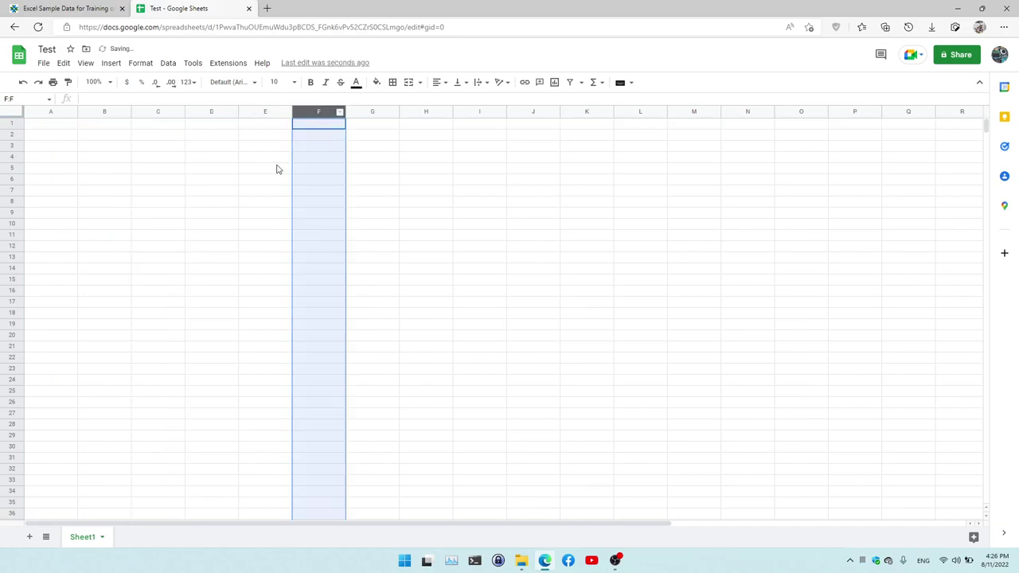
pyautogui.click(340, 112)
pyautogui.click(195, 182)
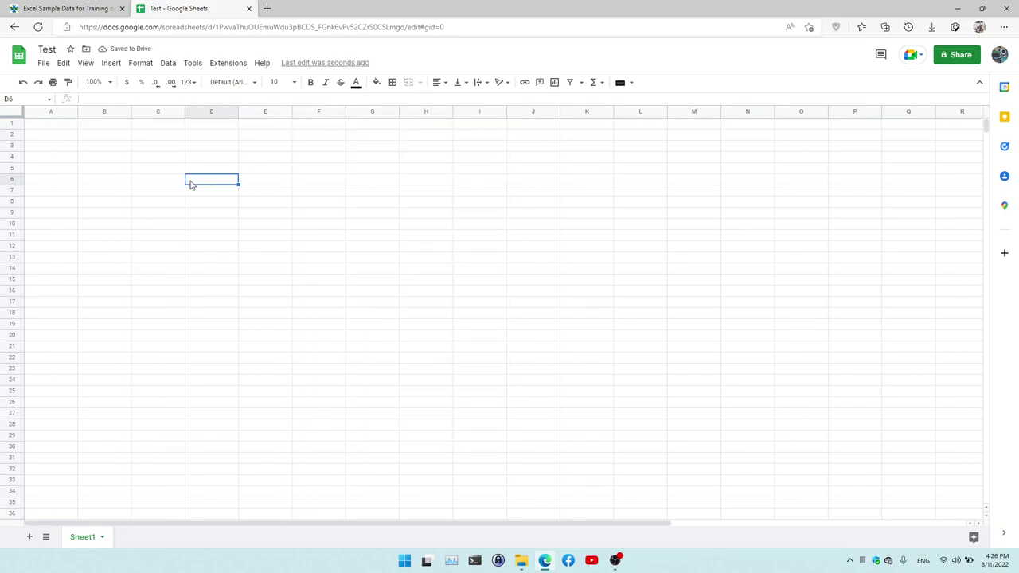
pyautogui.click(7, 134)
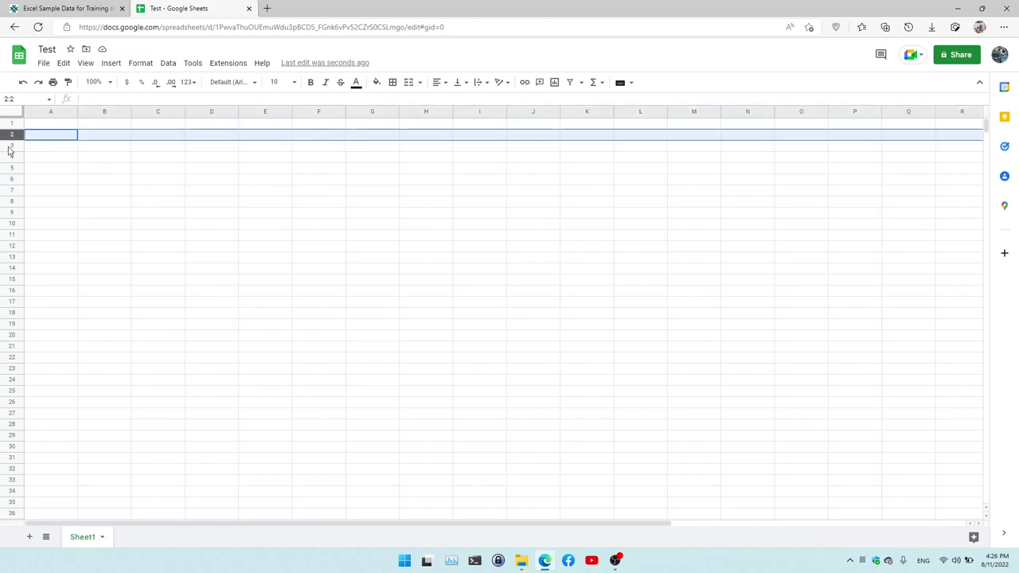
pyautogui.click(12, 145)
pyautogui.click(12, 156)
pyautogui.click(11, 168)
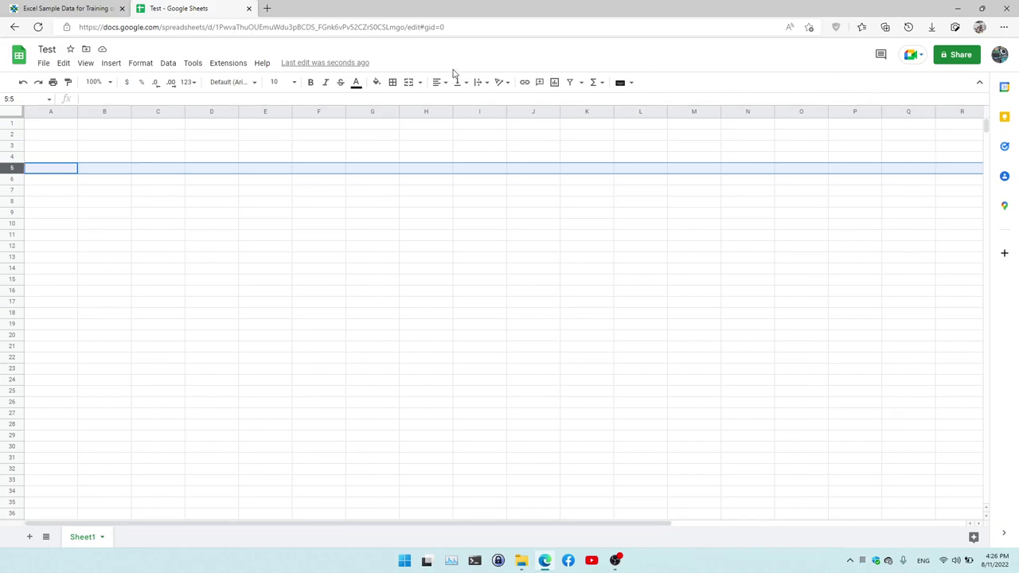
pyautogui.doubleClick(84, 538)
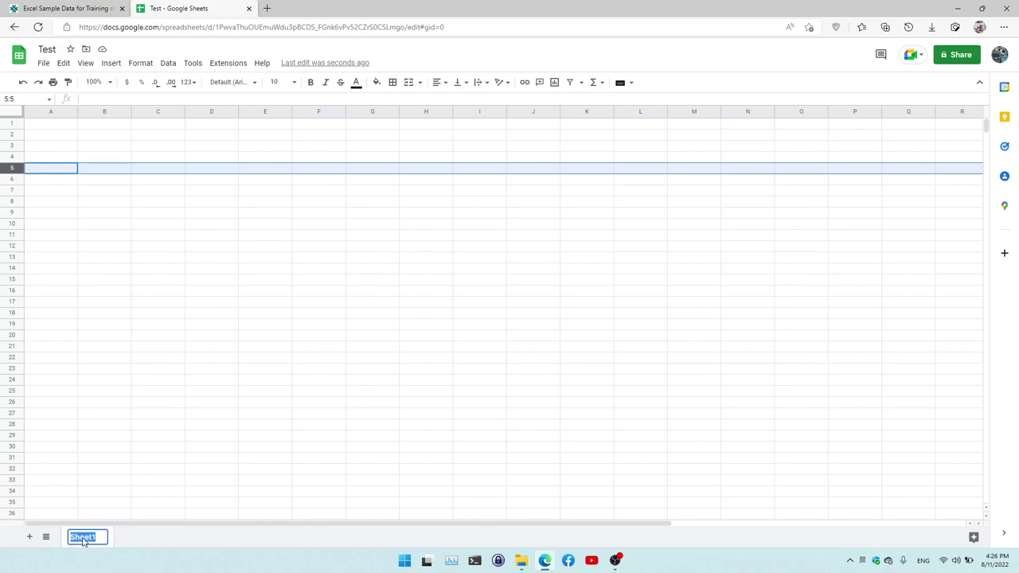
pyautogui.click(128, 537)
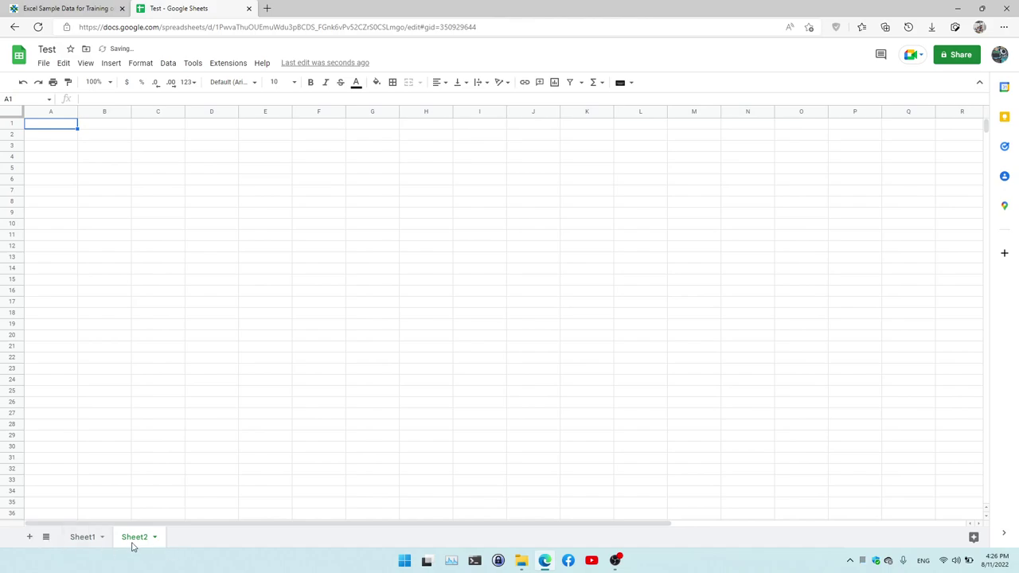
pyautogui.click(79, 539)
pyautogui.click(52, 136)
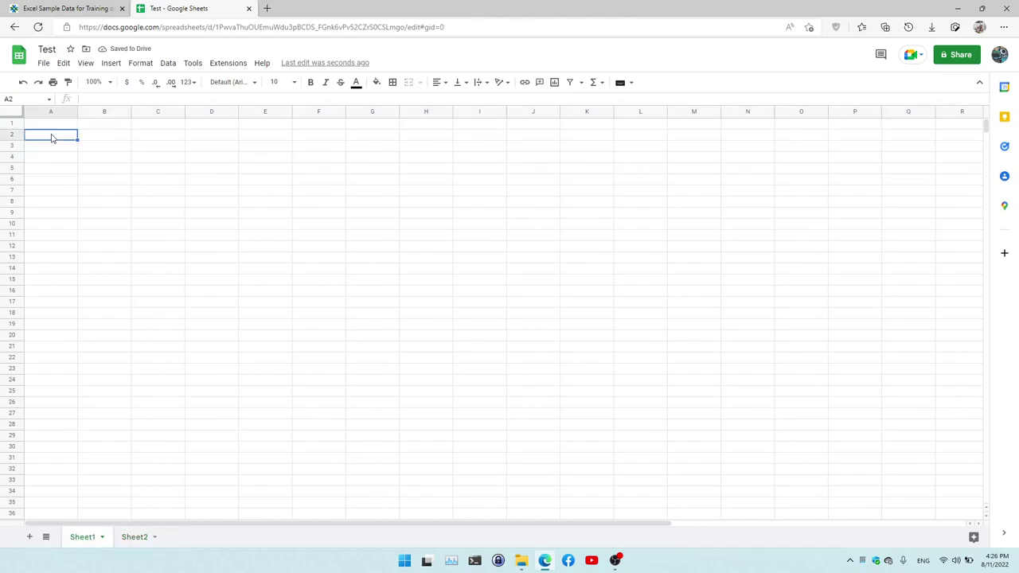
pyautogui.write('rewrew')
pyautogui.click(135, 536)
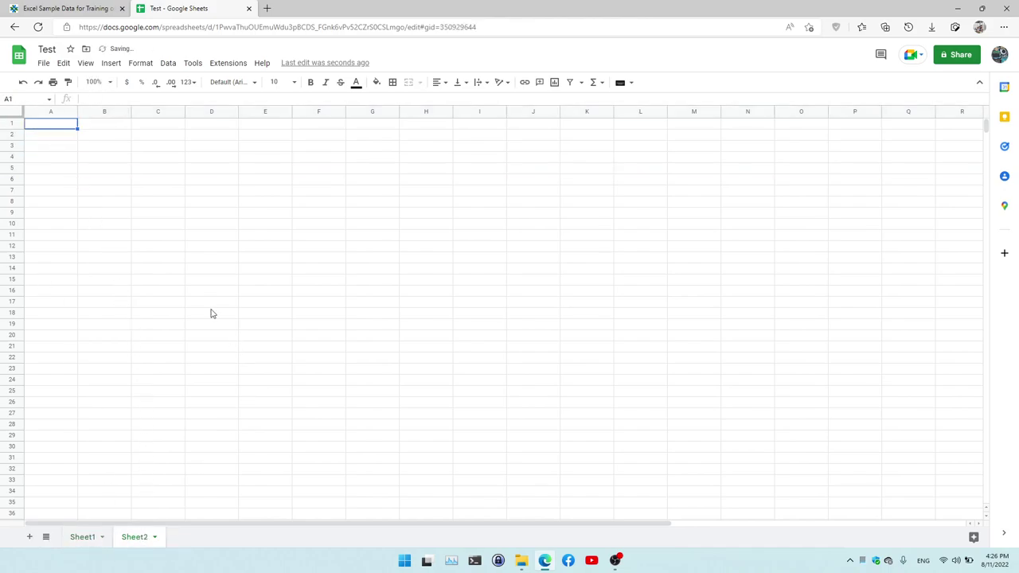
pyautogui.click(127, 201)
pyautogui.write('rewrew')
pyautogui.click(141, 374)
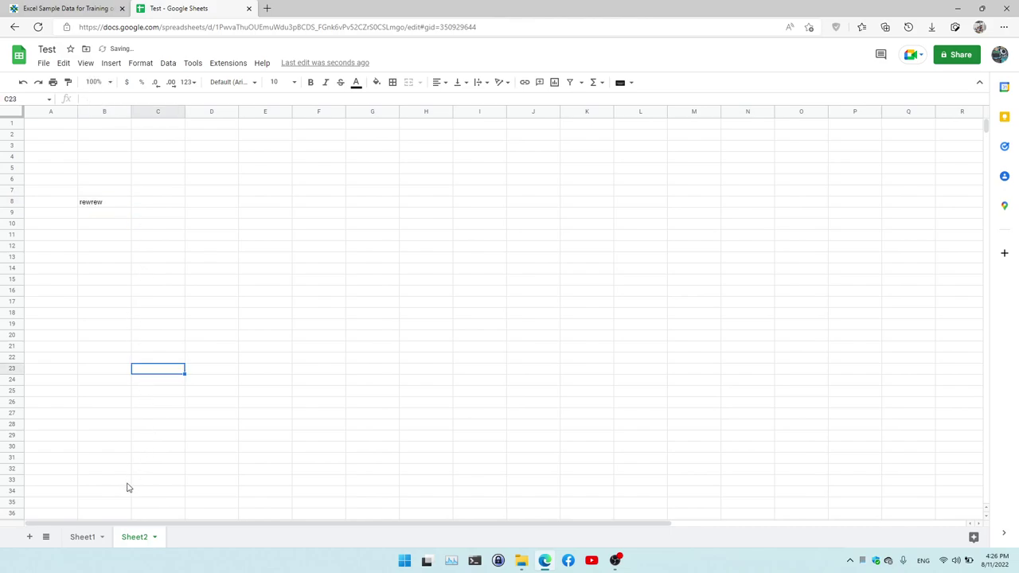
pyautogui.click(89, 539)
pyautogui.click(140, 544)
pyautogui.click(155, 542)
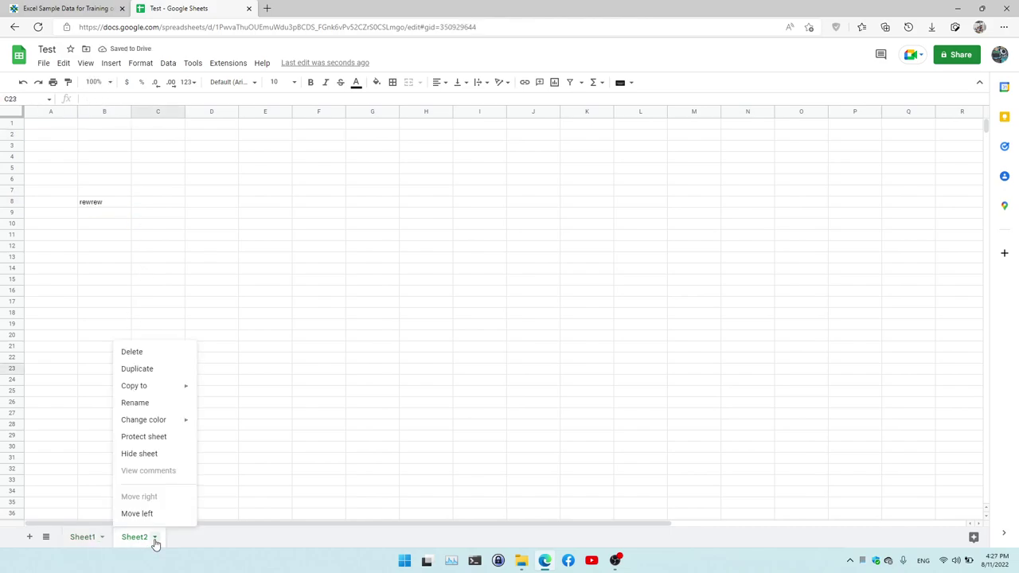
pyautogui.click(87, 542)
pyautogui.click(45, 537)
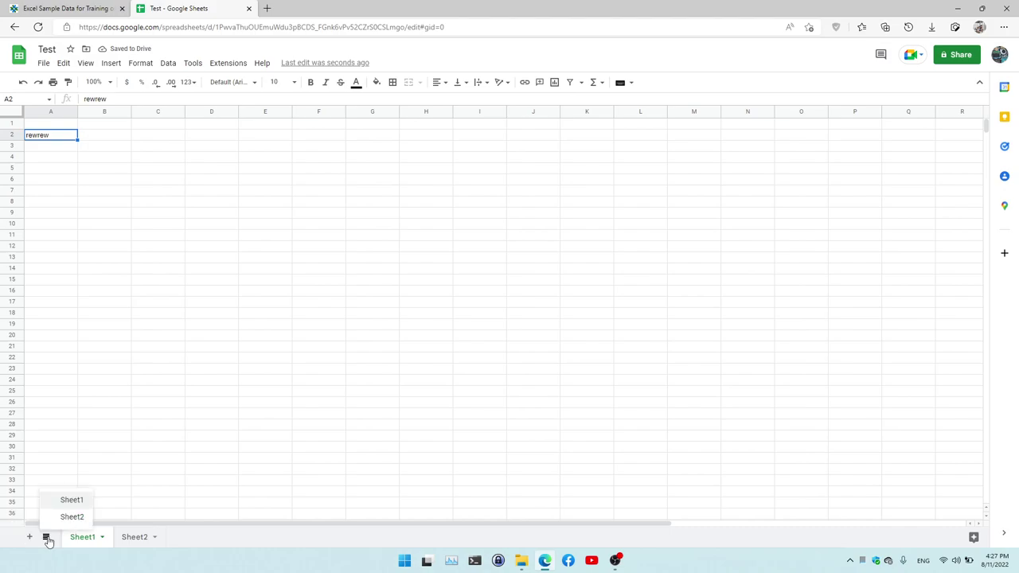
pyautogui.click(26, 543)
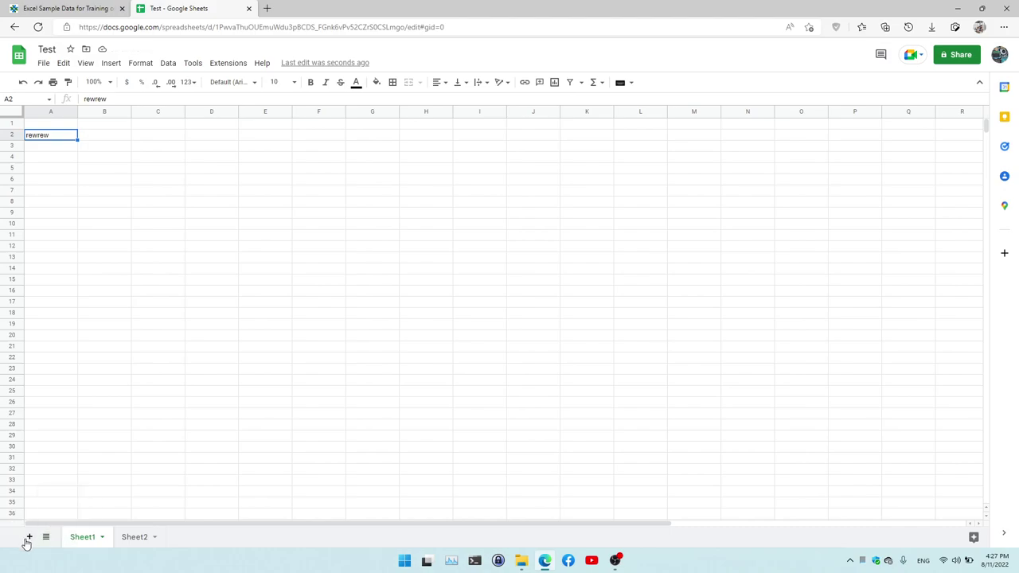
pyautogui.click(154, 546)
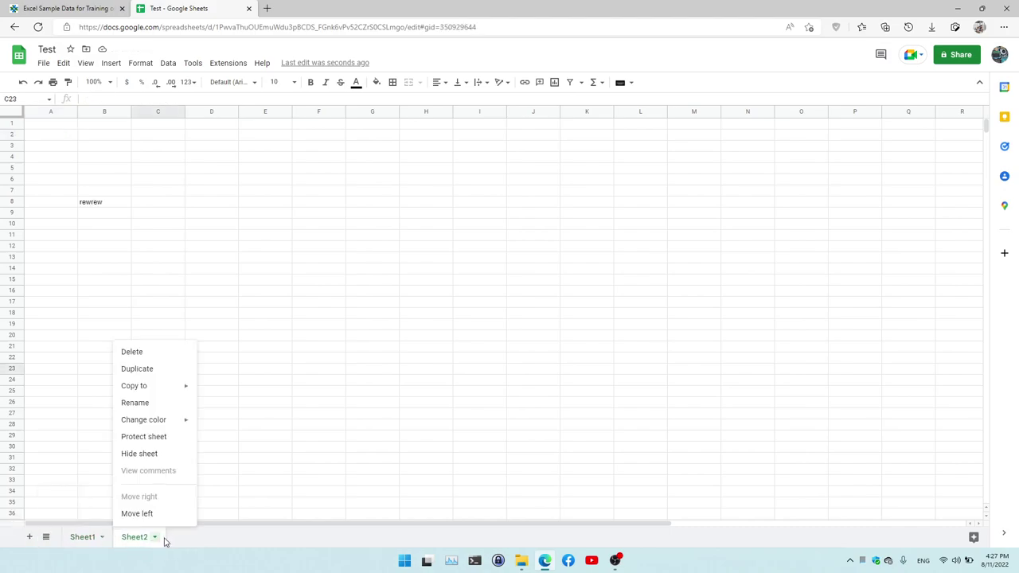
pyautogui.click(139, 354)
pyautogui.click(628, 318)
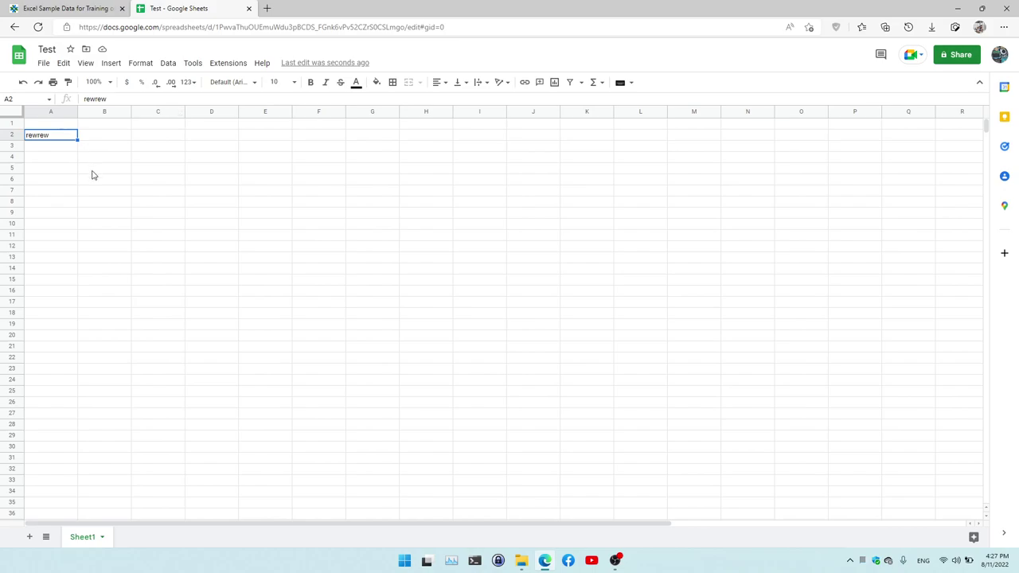
pyautogui.press('Delete')
pyautogui.click(229, 222)
pyautogui.click(351, 182)
pyautogui.click(512, 172)
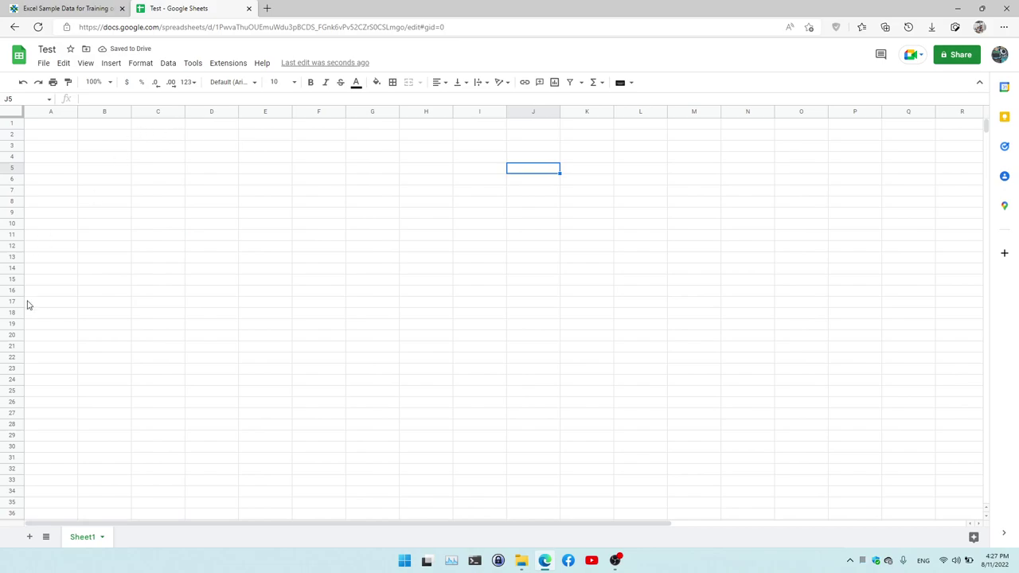
pyautogui.click(85, 63)
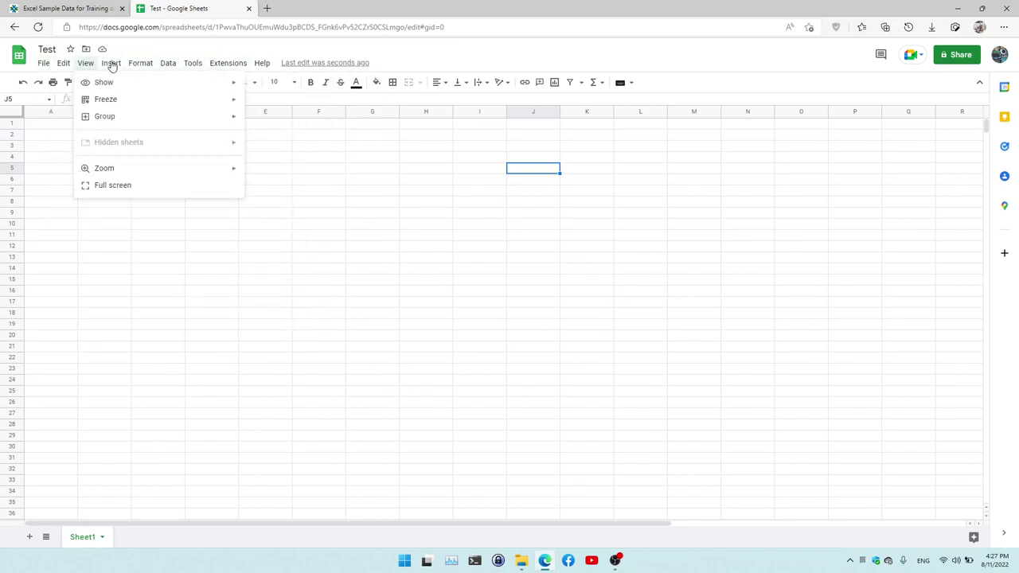
pyautogui.moveTo(164, 65)
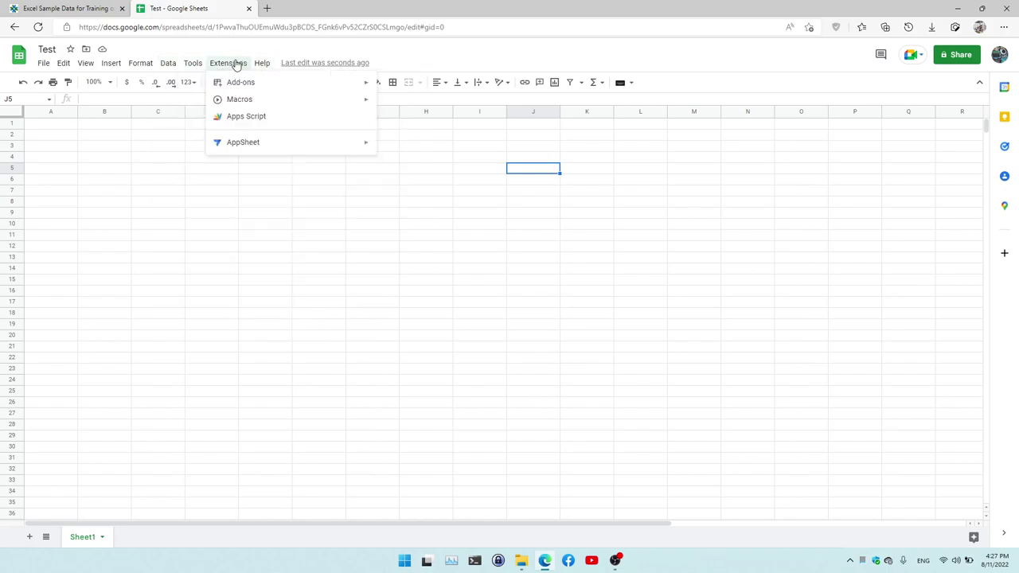
pyautogui.moveTo(44, 63)
pyautogui.click(448, 217)
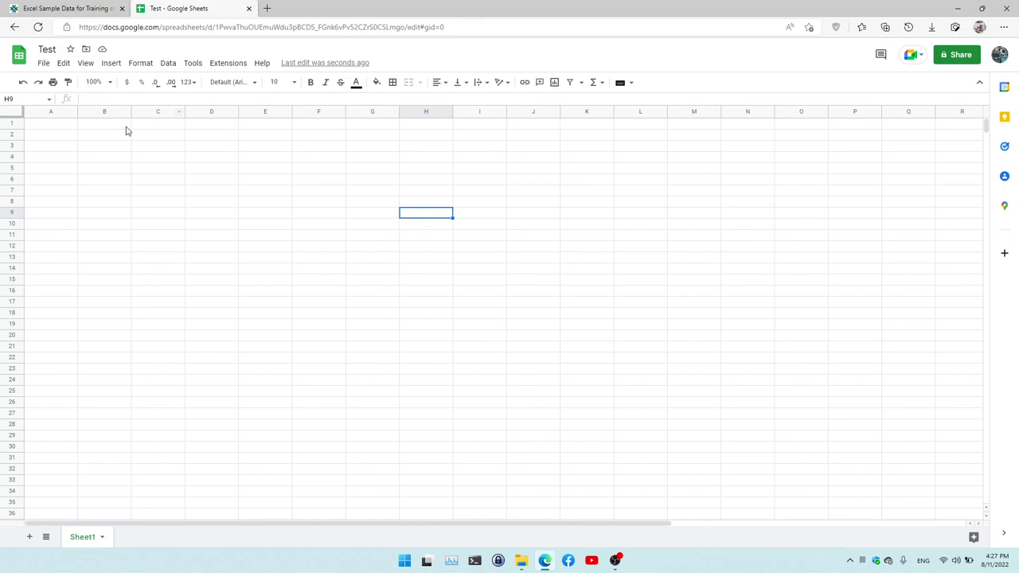
# Enter 'Test' in A1 and 1 in B1, copying the 1 down column B
pyautogui.click(50, 126)
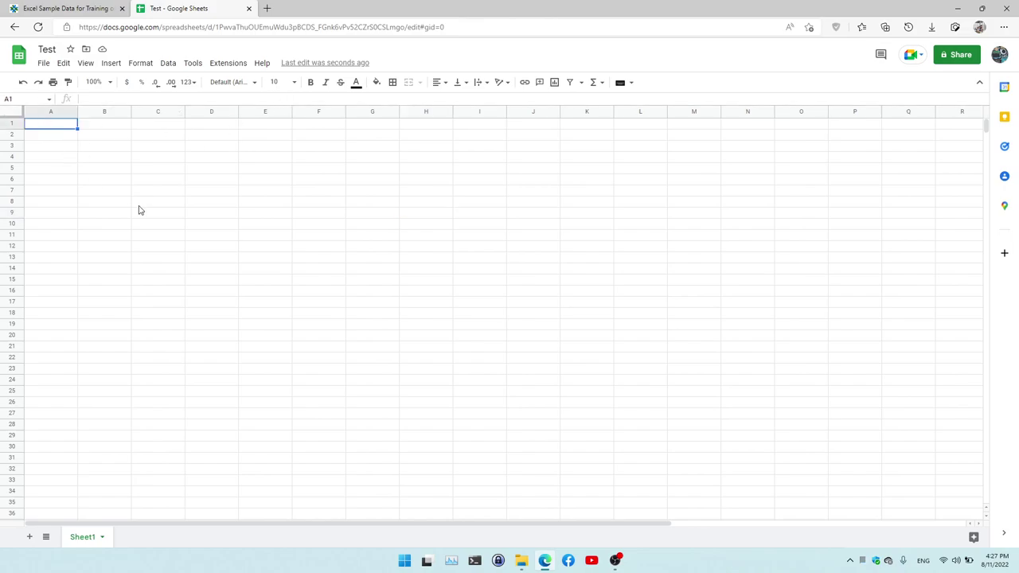
pyautogui.write('Test')
pyautogui.press('Return')
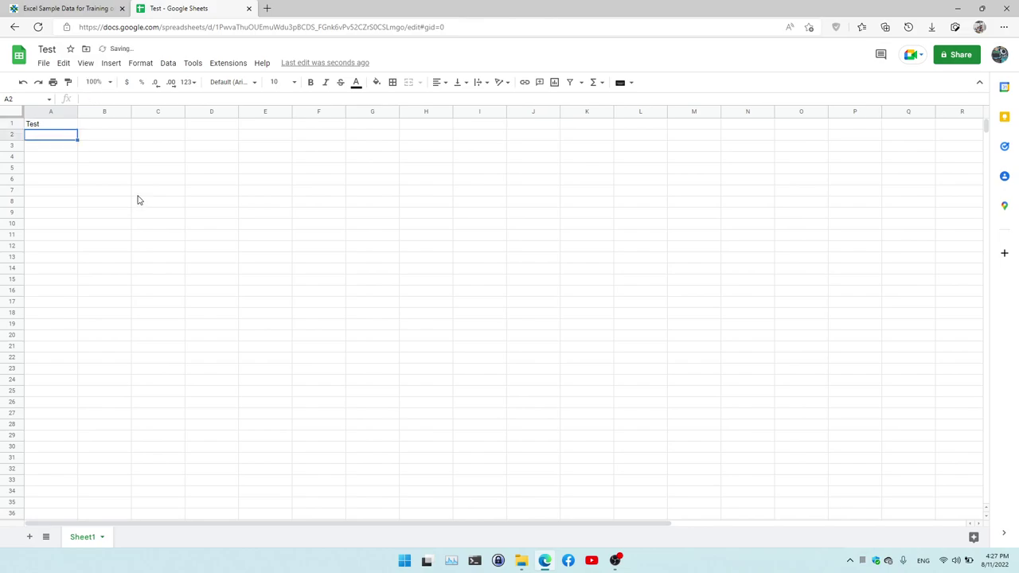
pyautogui.click(122, 125)
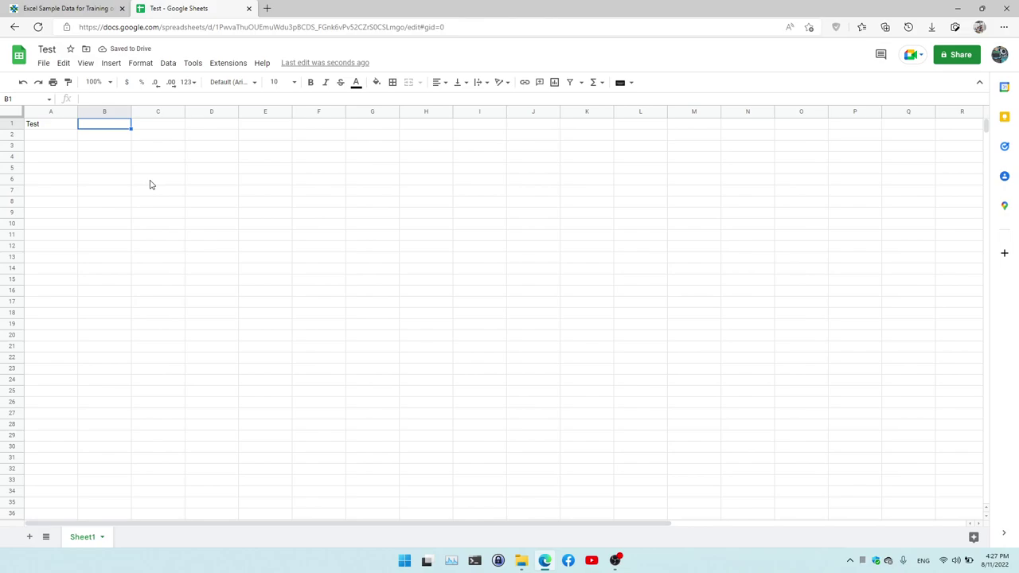
pyautogui.write('1')
pyautogui.click(106, 137)
pyautogui.click(115, 125)
pyautogui.moveTo(131, 129); pyautogui.dragTo(148, 368)
# Put 2 in B2 and extend the 1, 2 series down to B23
pyautogui.click(172, 341)
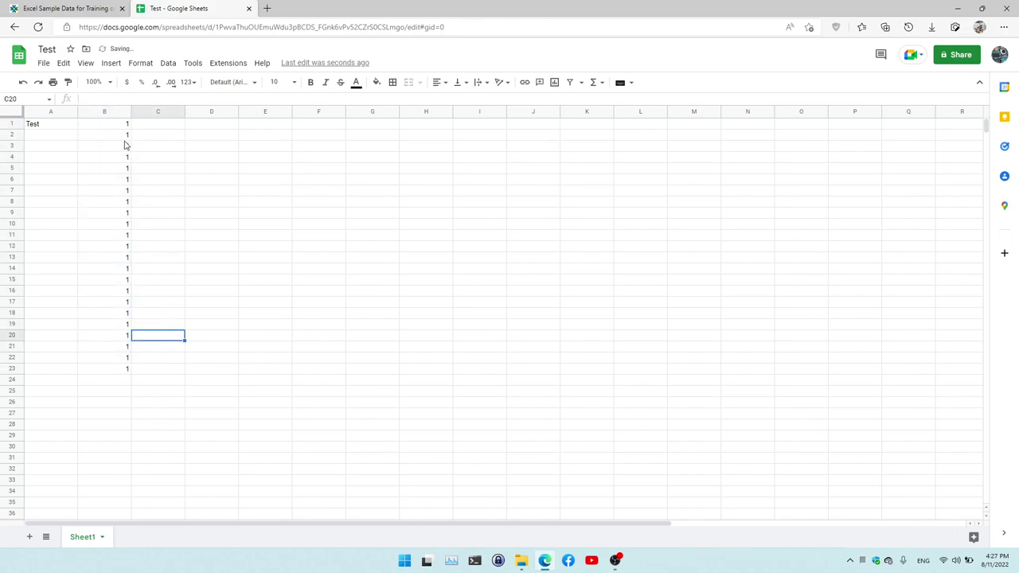
pyautogui.click(122, 138)
pyautogui.write('2')
pyautogui.click(137, 164)
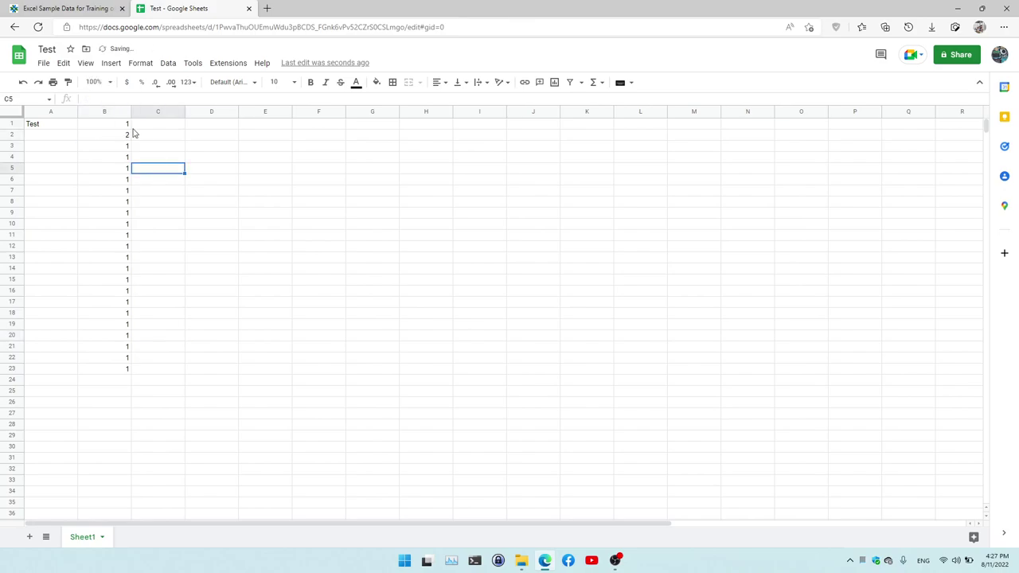
pyautogui.click(125, 125)
pyautogui.keyDown('shift'); pyautogui.click(130, 139); pyautogui.keyUp('shift')
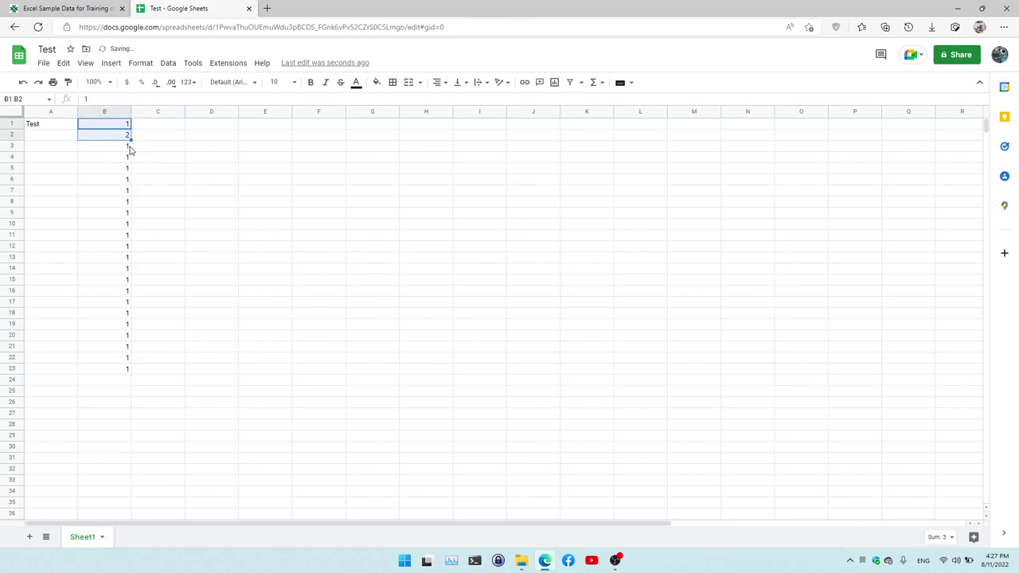
pyautogui.moveTo(131, 139); pyautogui.dragTo(153, 372)
pyautogui.click(182, 340)
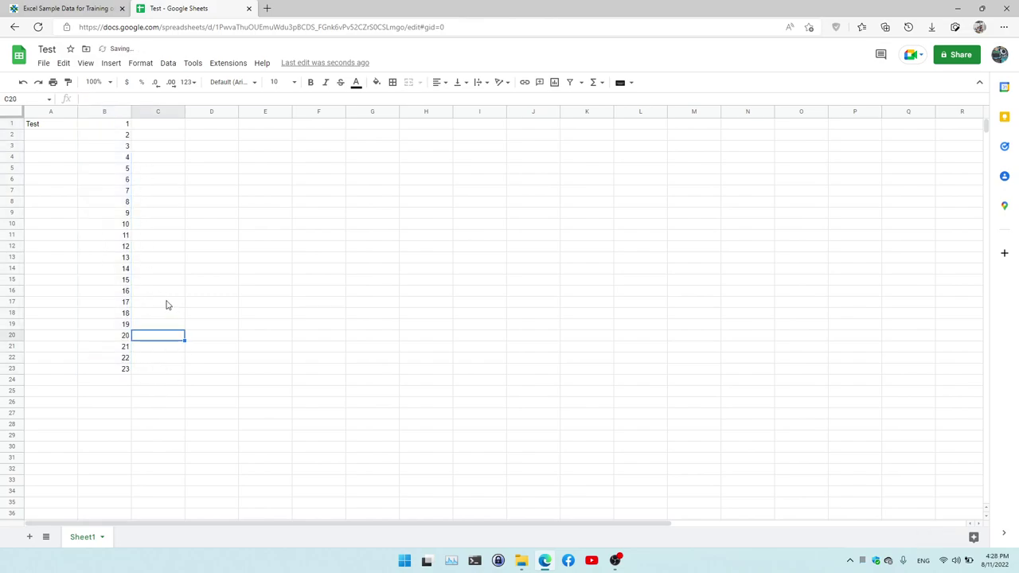
pyautogui.click(48, 128)
# Change A1 to 'Test1' and autofill Test1–Test24 down column A
pyautogui.doubleClick(59, 128)
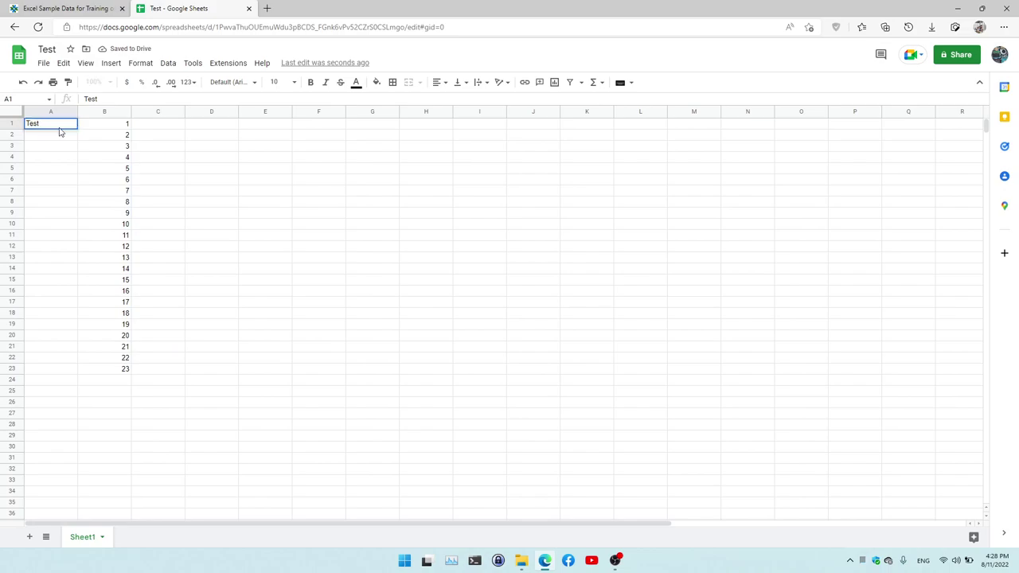
pyautogui.write('1')
pyautogui.press('Return')
pyautogui.press('Up')
pyautogui.moveTo(78, 129); pyautogui.dragTo(79, 380)
pyautogui.click(63, 304)
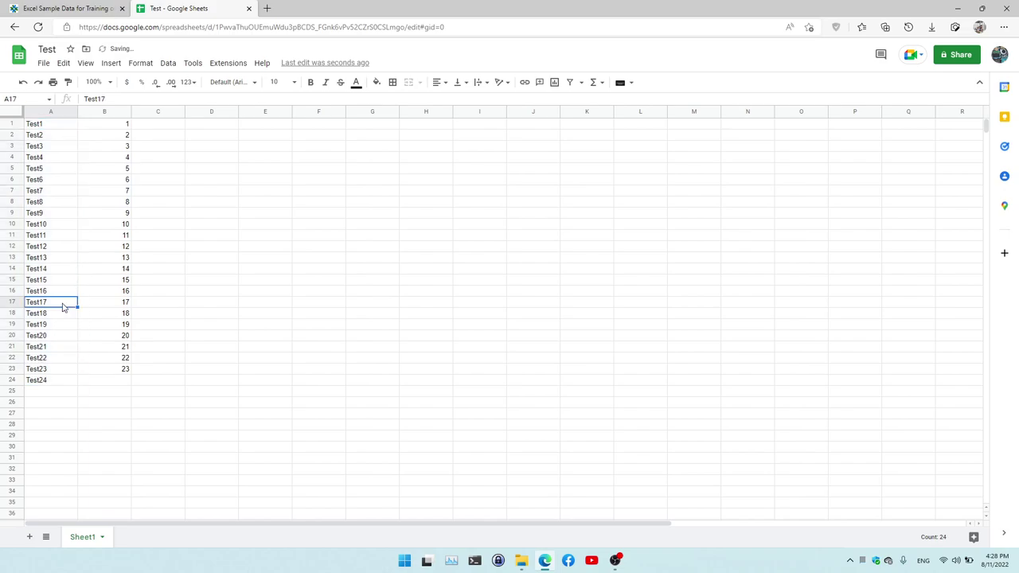
pyautogui.click(66, 216)
pyautogui.click(58, 148)
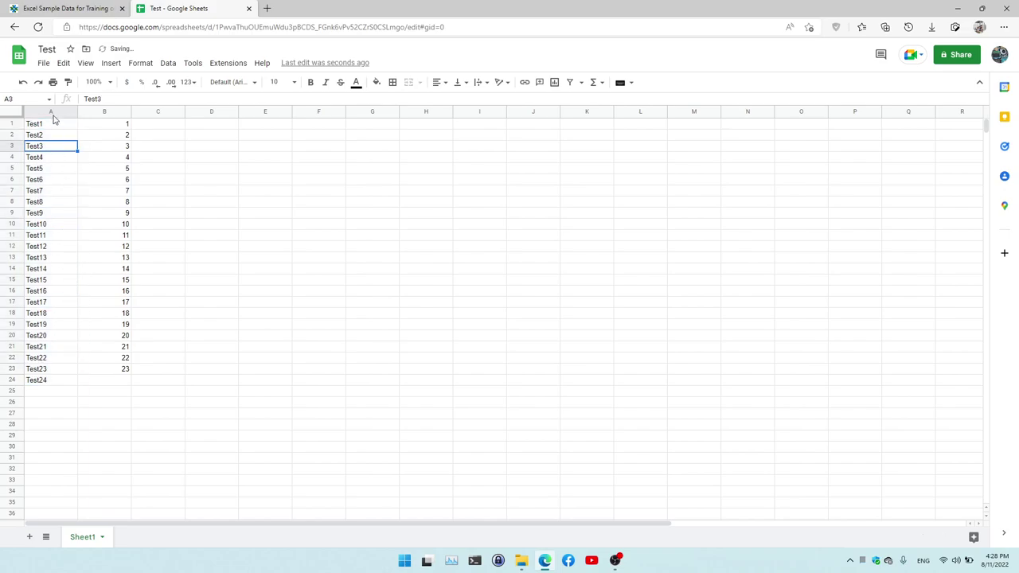
pyautogui.click(125, 126)
# Enter 1 in C1 and copy it down to C13
pyautogui.click(168, 126)
pyautogui.write('1')
pyautogui.press('Return')
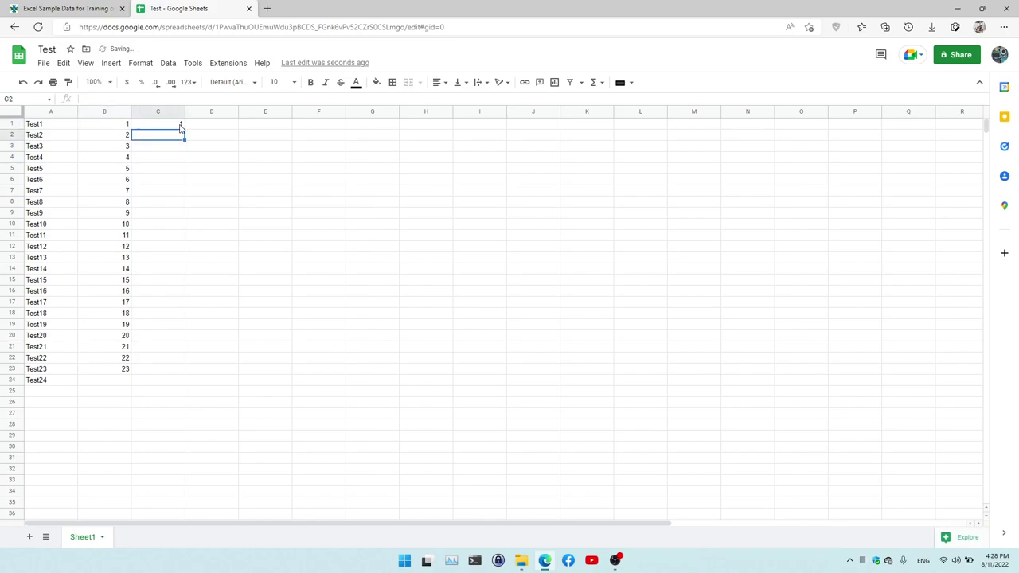
pyautogui.press('Up')
pyautogui.moveTo(186, 131); pyautogui.dragTo(184, 253)
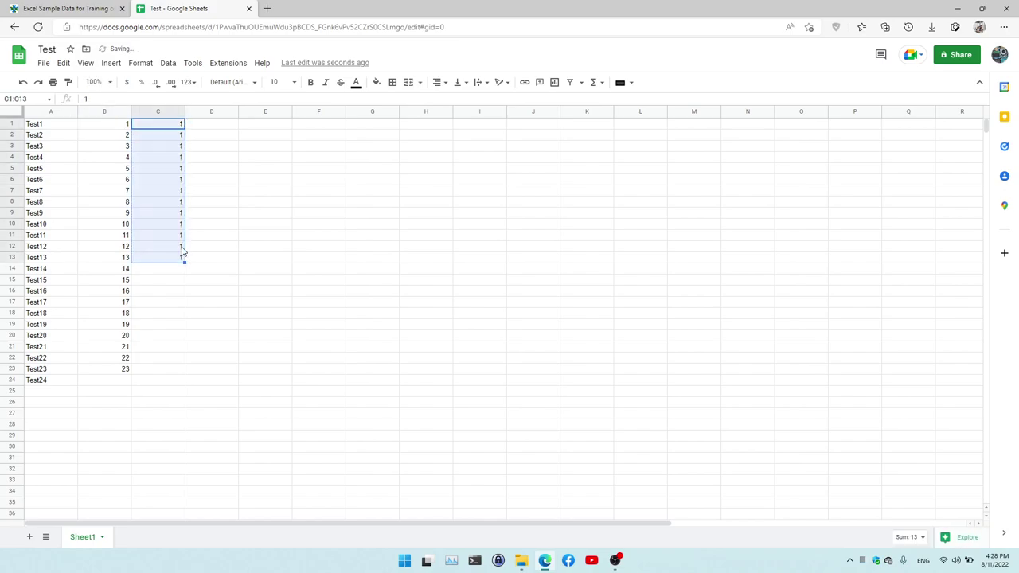
# Enter 1 and 2 in D1:D2 and extend the series to 15 in D15
pyautogui.click(205, 132)
pyautogui.write('1')
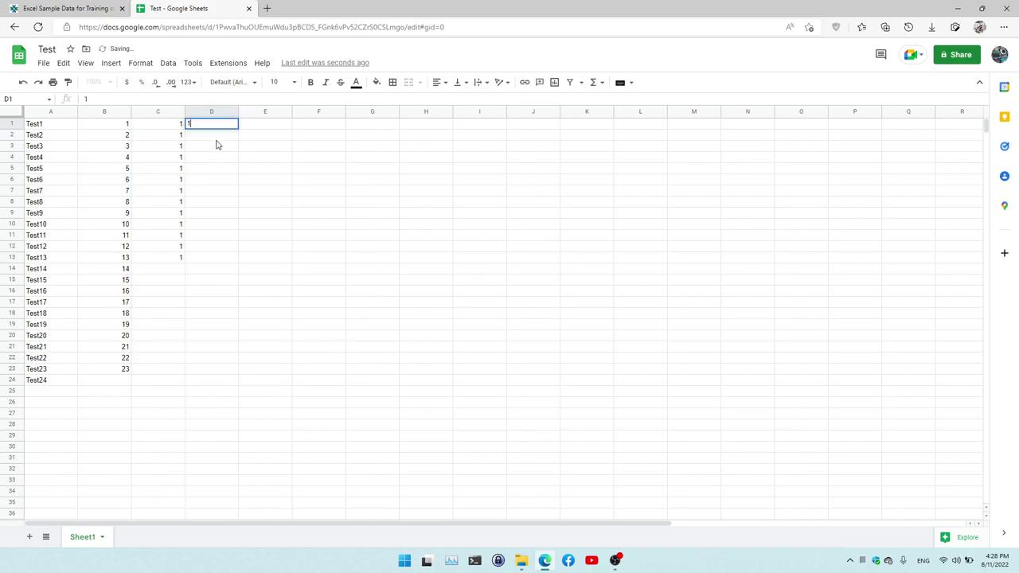
pyautogui.press('Return')
pyautogui.write('2')
pyautogui.press('Return')
pyautogui.click(230, 125)
pyautogui.moveTo(233, 135); pyautogui.dragTo(235, 279)
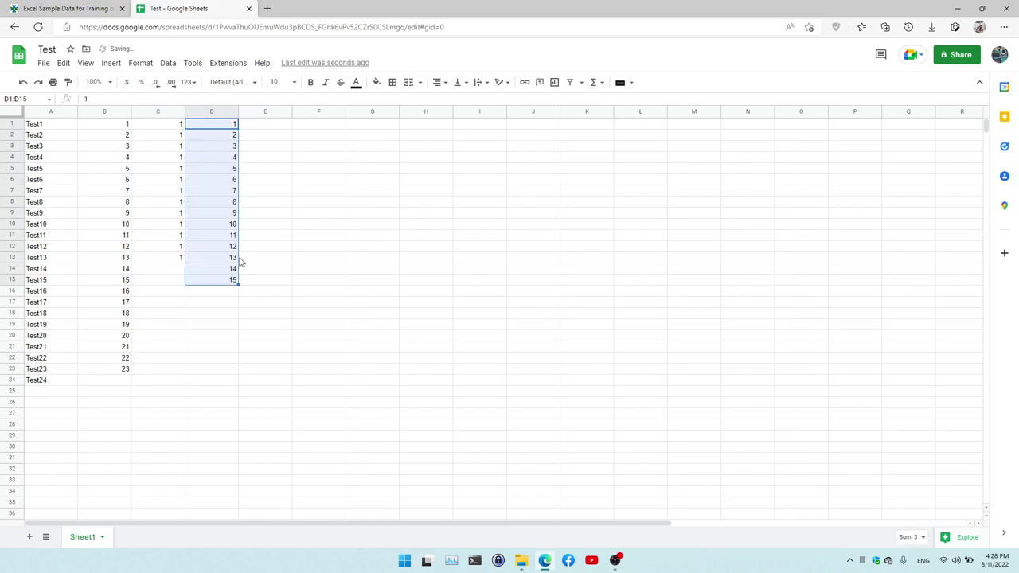
pyautogui.click(278, 129)
# Enter 2 and 4 in E1:E2 and extend the even numbers down to 52 in E26
pyautogui.write('2')
pyautogui.press('Return')
pyautogui.write('3')
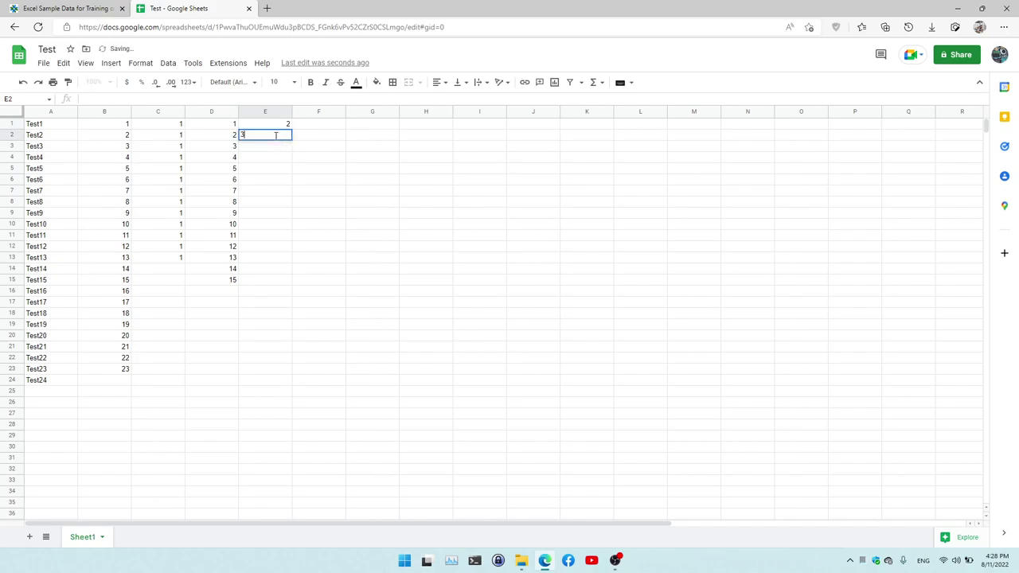
pyautogui.press('BackSpace')
pyautogui.press('Return')
pyautogui.moveTo(282, 125); pyautogui.dragTo(285, 136)
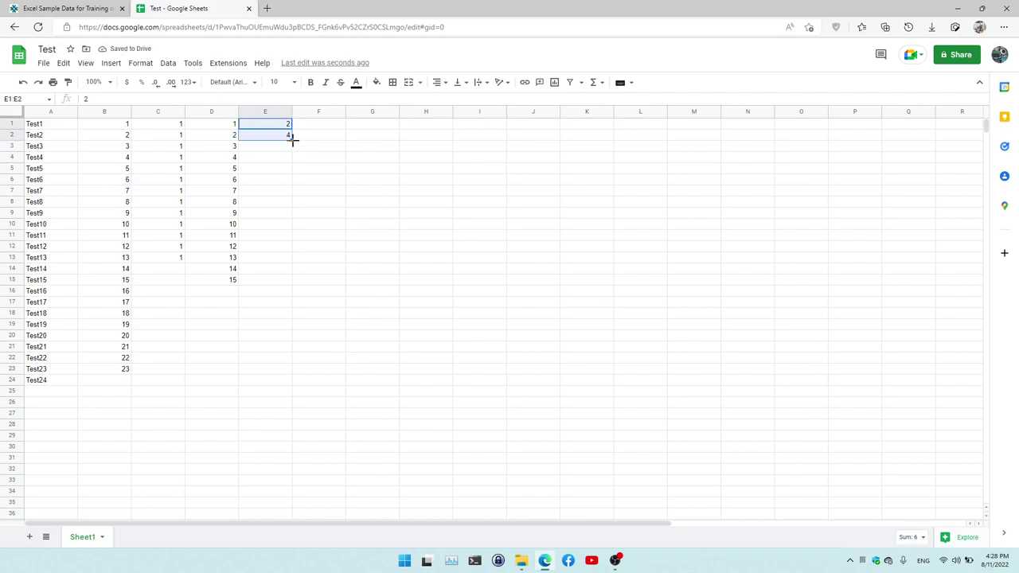
pyautogui.moveTo(292, 140); pyautogui.dragTo(291, 402)
pyautogui.click(425, 246)
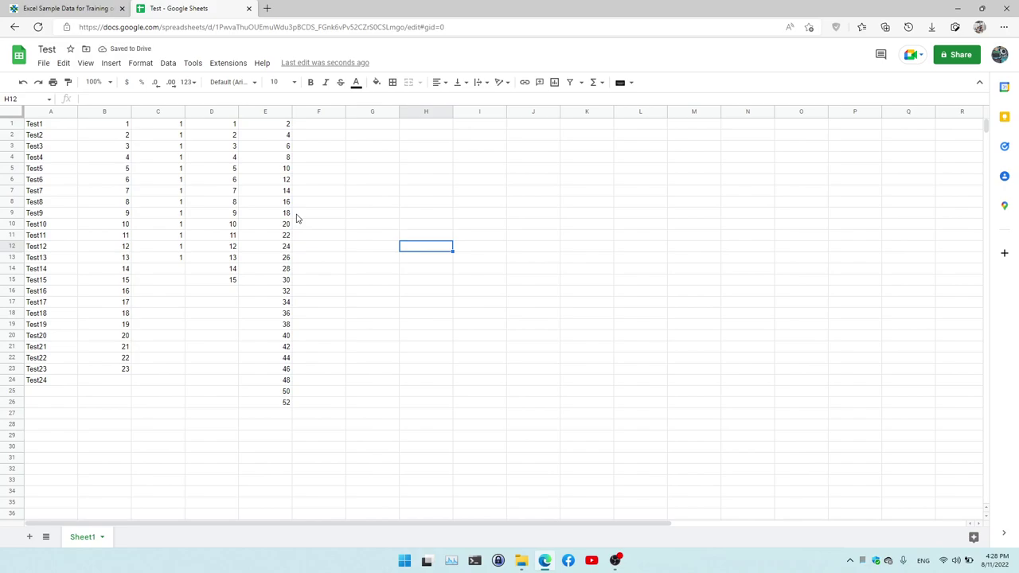
pyautogui.click(32, 123)
# Clear all the sample data in A1:E26
pyautogui.keyDown('shift'); pyautogui.click(283, 405); pyautogui.keyUp('shift')
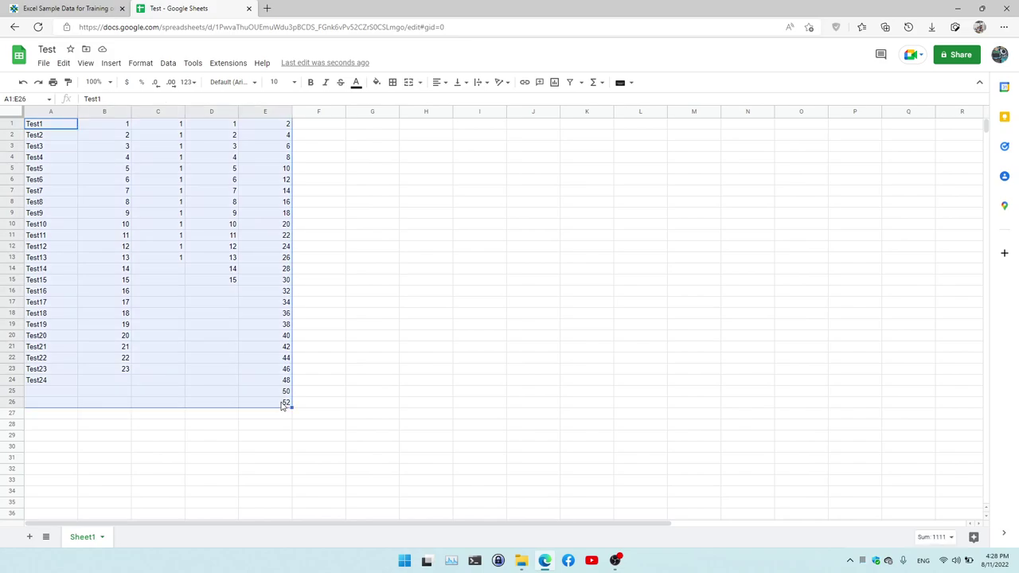
pyautogui.press('Delete')
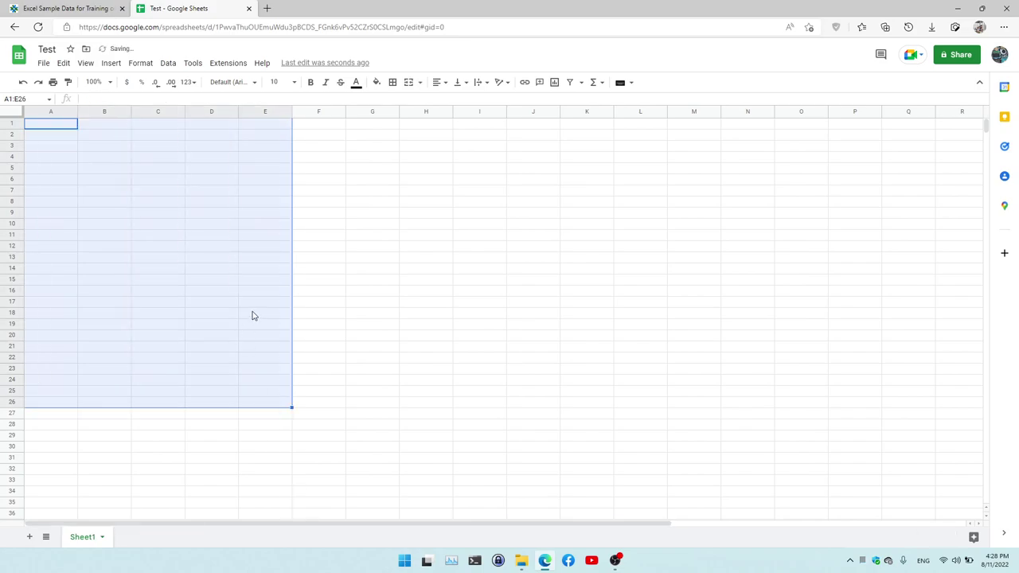
pyautogui.click(206, 236)
# Enter 'Test' in B1 and 'Bold' in B4
pyautogui.click(149, 126)
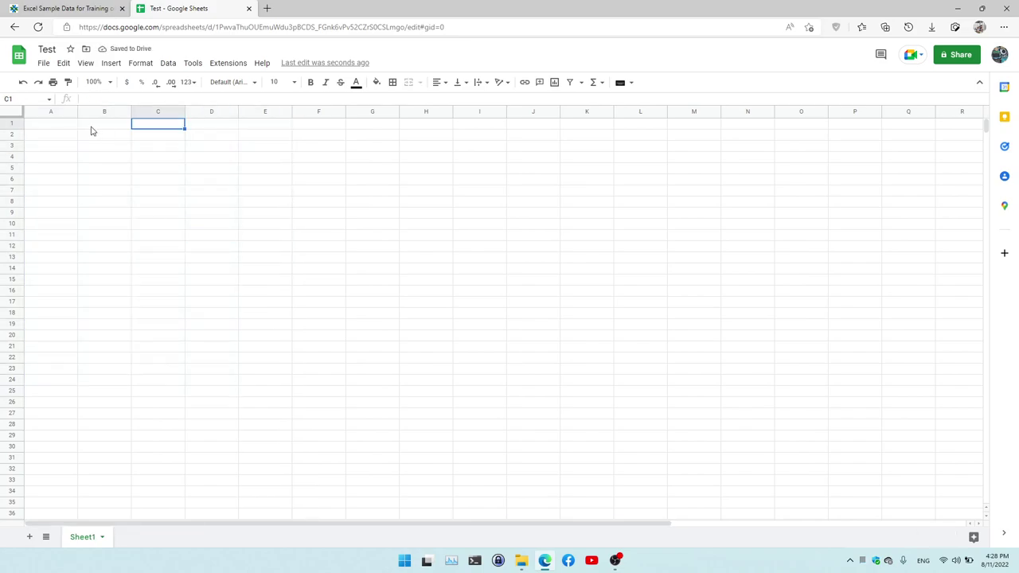
pyautogui.click(94, 126)
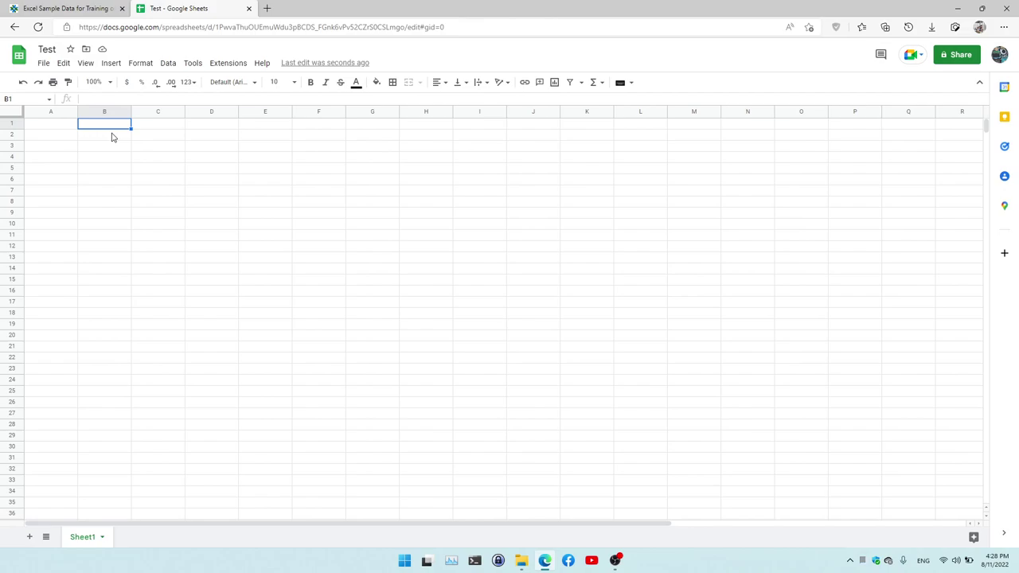
pyautogui.write('Test')
pyautogui.press('Return')
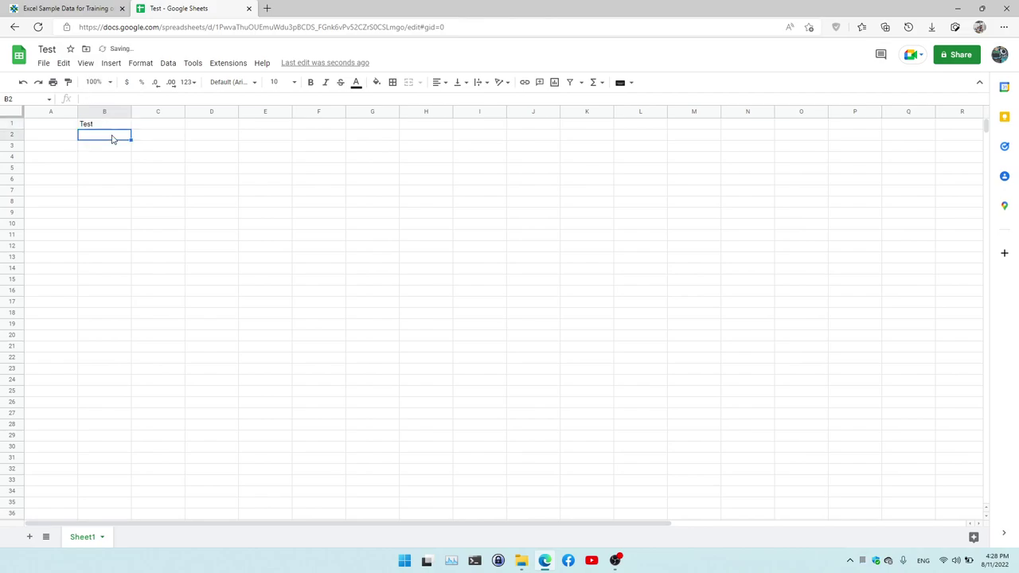
pyautogui.click(112, 158)
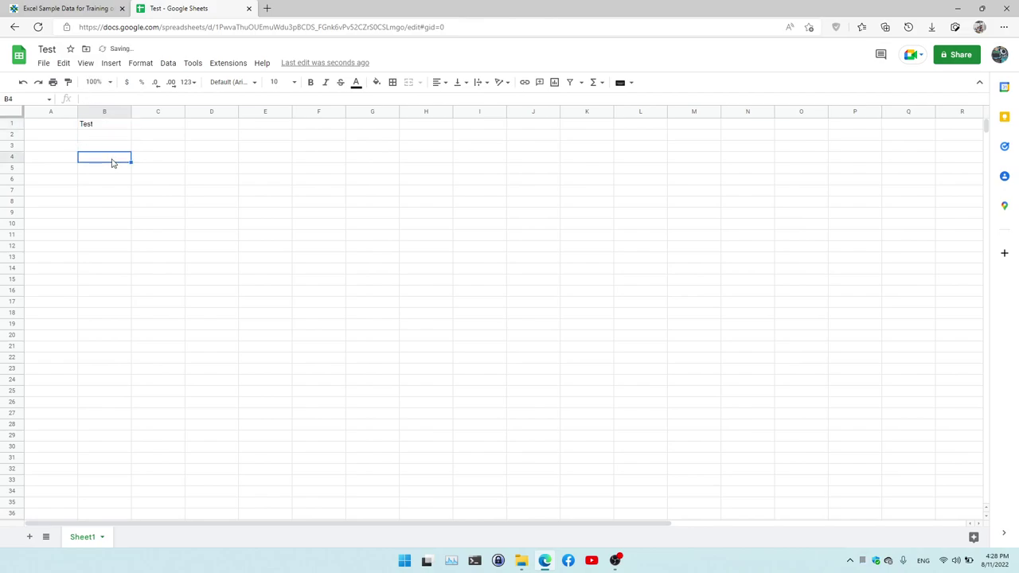
pyautogui.write('Bold')
pyautogui.press('Return')
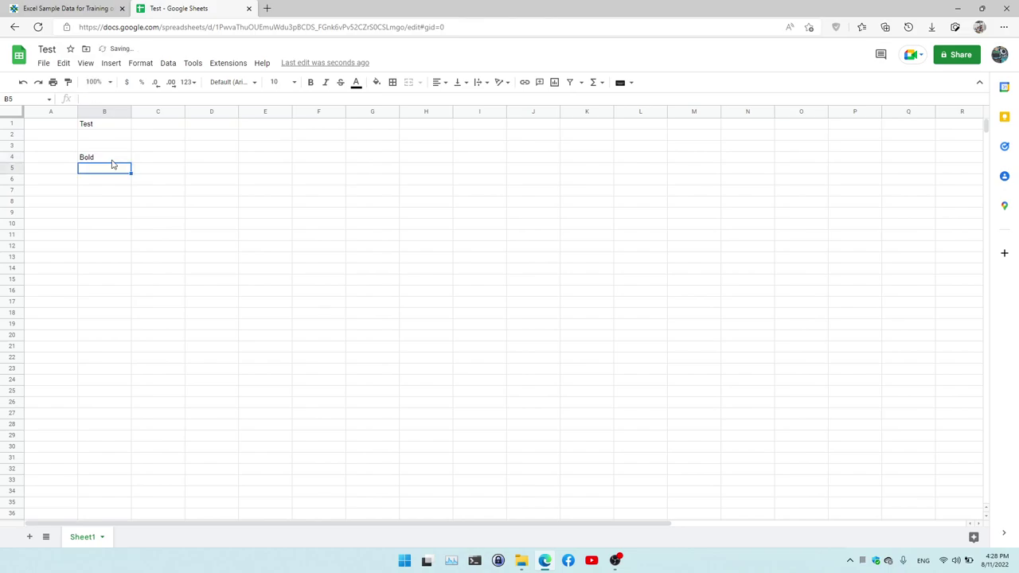
pyautogui.click(110, 161)
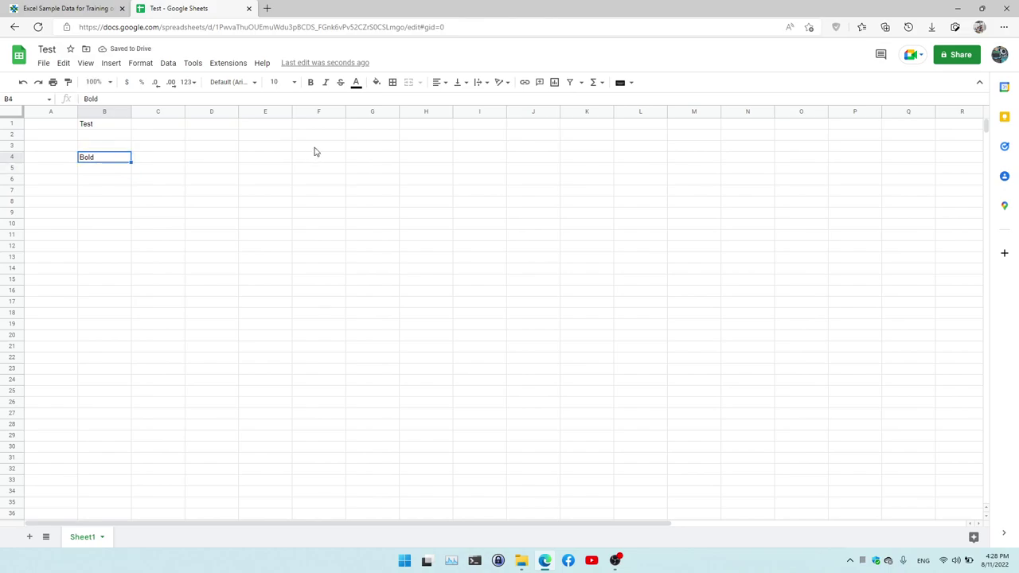
# Make the 'Bold' text in B4 bold at font size 18, then reselect B4
pyautogui.click(310, 82)
pyautogui.click(294, 82)
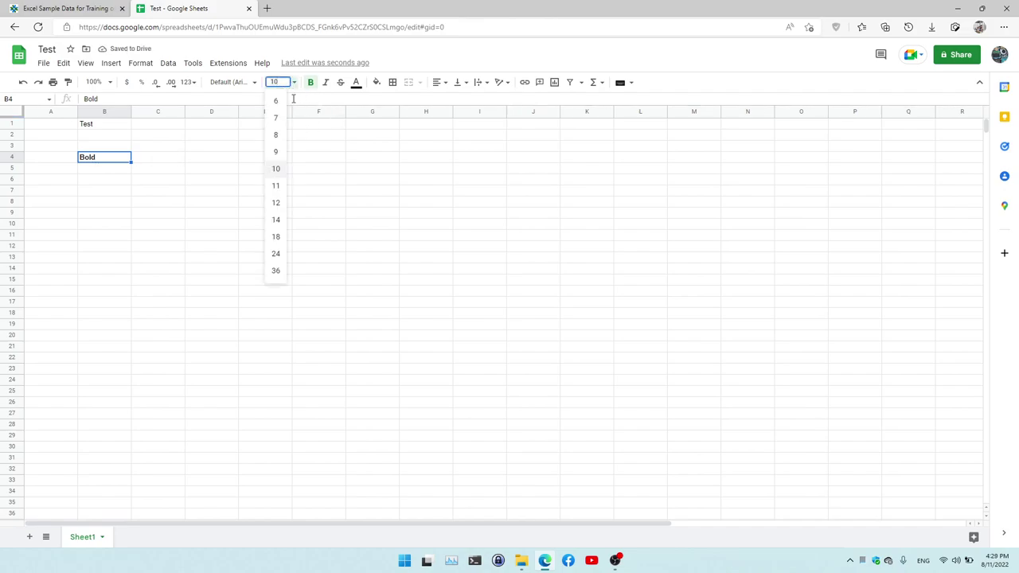
pyautogui.click(275, 235)
pyautogui.click(210, 253)
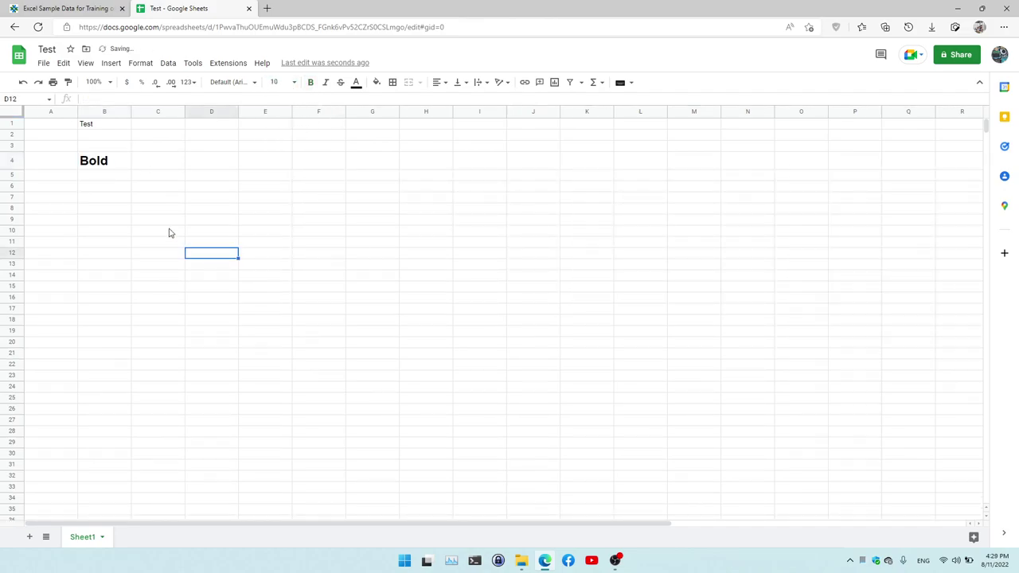
pyautogui.click(100, 125)
pyautogui.click(115, 169)
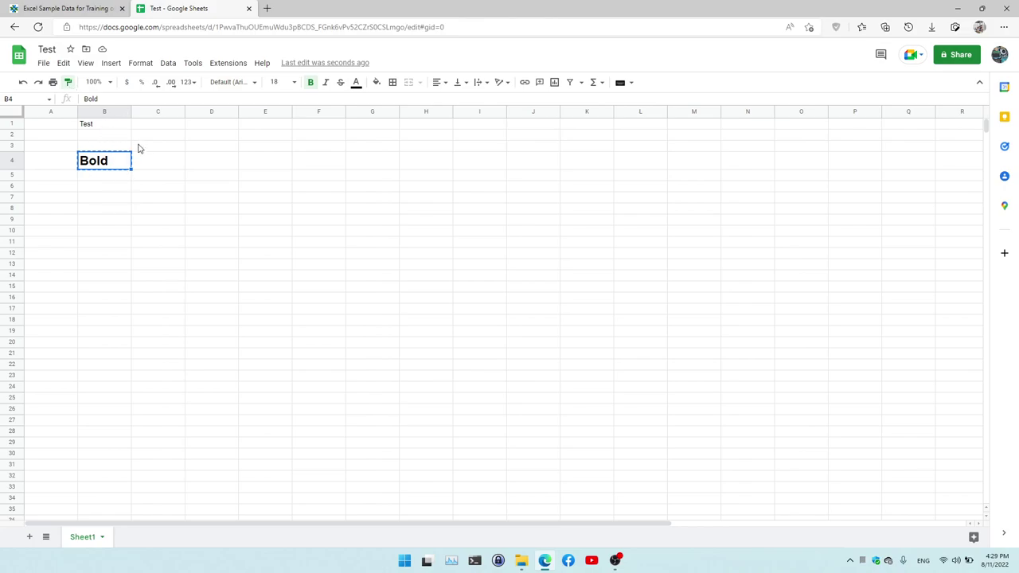
pyautogui.click(115, 129)
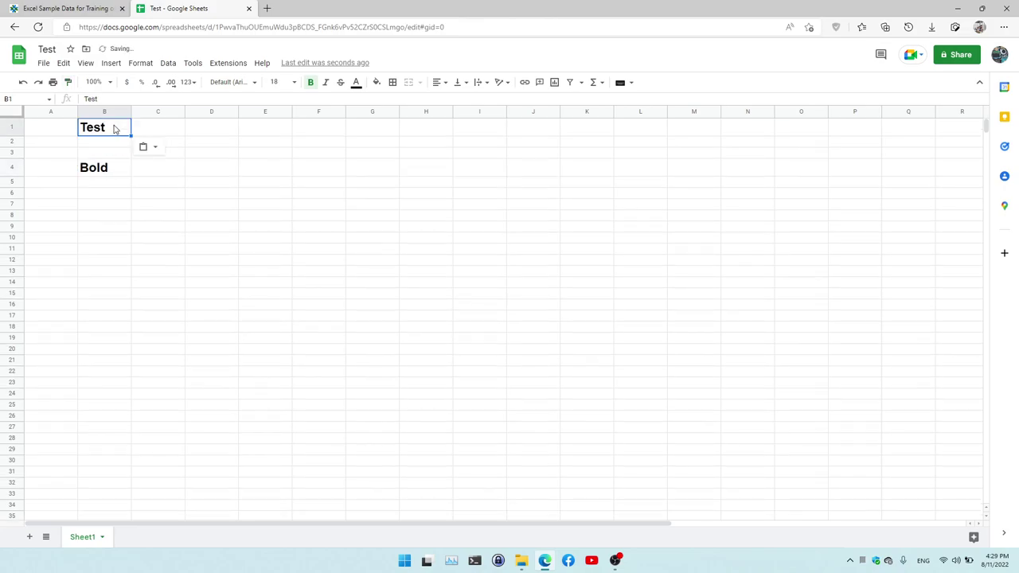
pyautogui.click(190, 229)
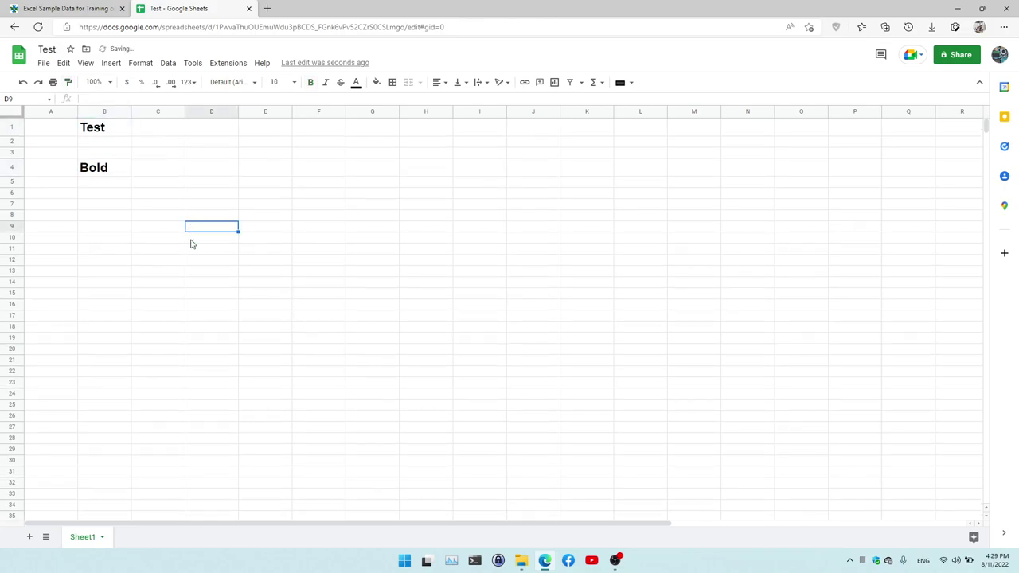
pyautogui.click(25, 85)
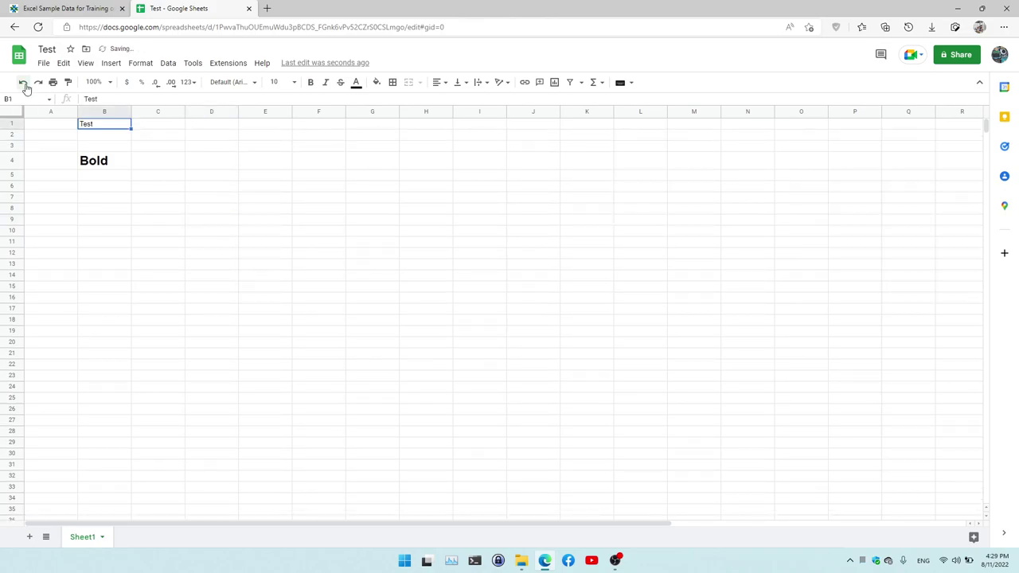
pyautogui.click(38, 82)
pyautogui.click(22, 85)
pyautogui.click(37, 83)
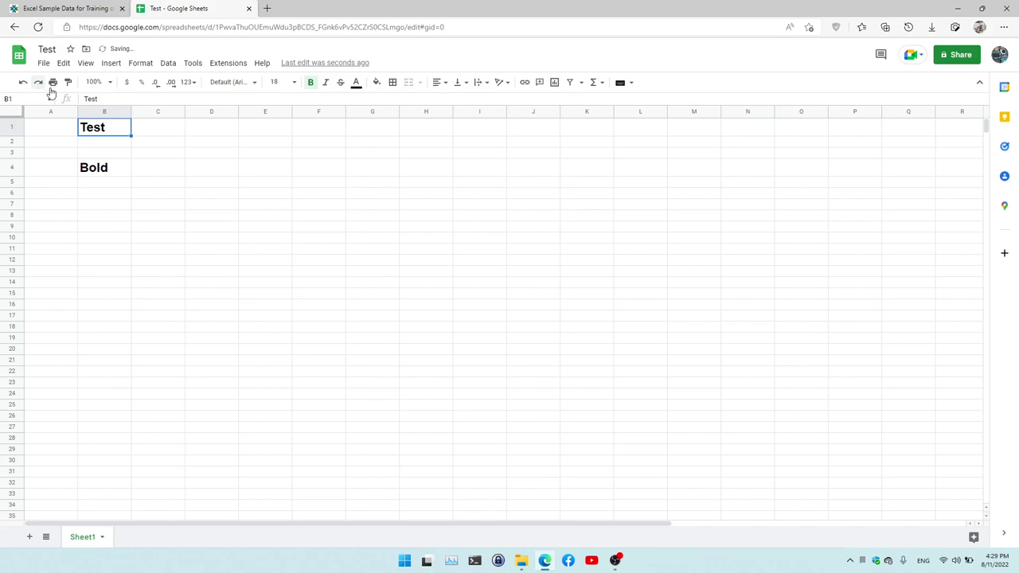
pyautogui.click(111, 83)
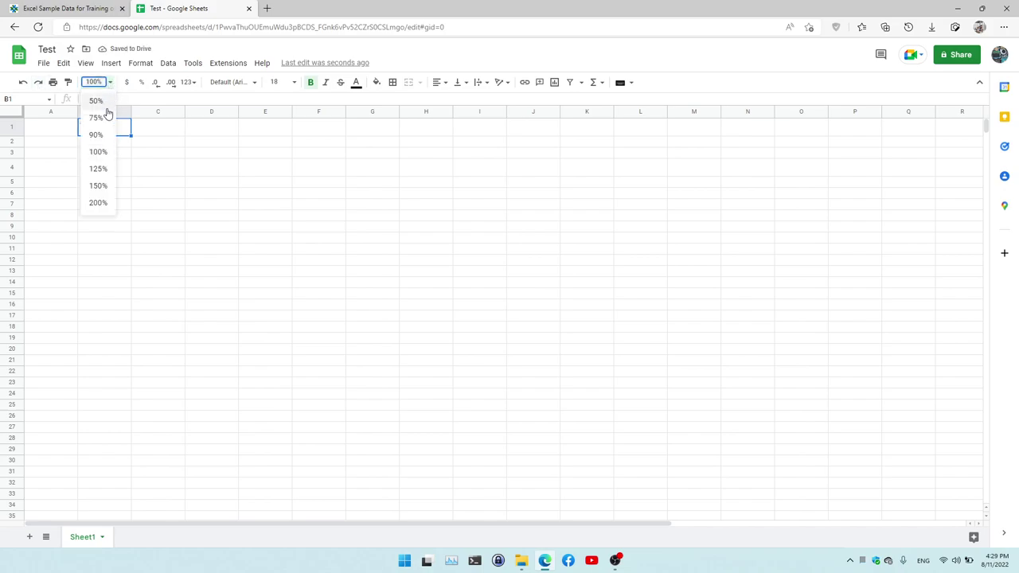
pyautogui.click(100, 188)
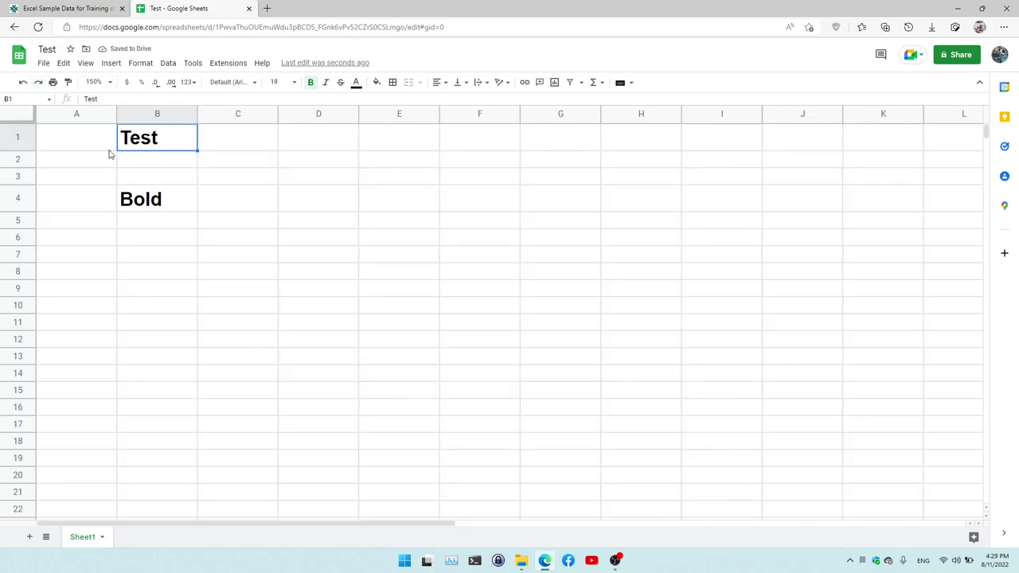
pyautogui.click(111, 83)
pyautogui.click(98, 204)
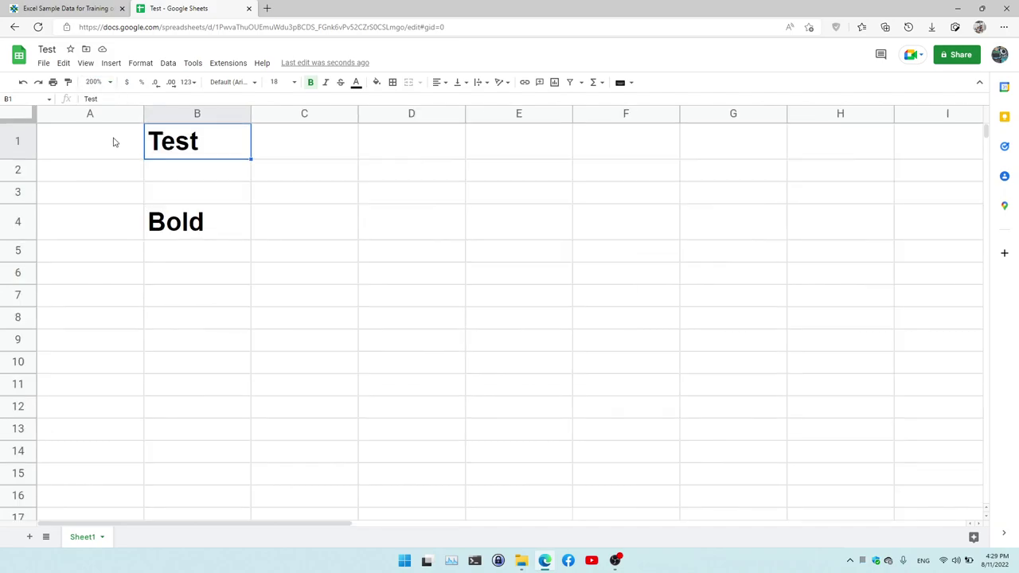
pyautogui.click(111, 83)
pyautogui.click(100, 151)
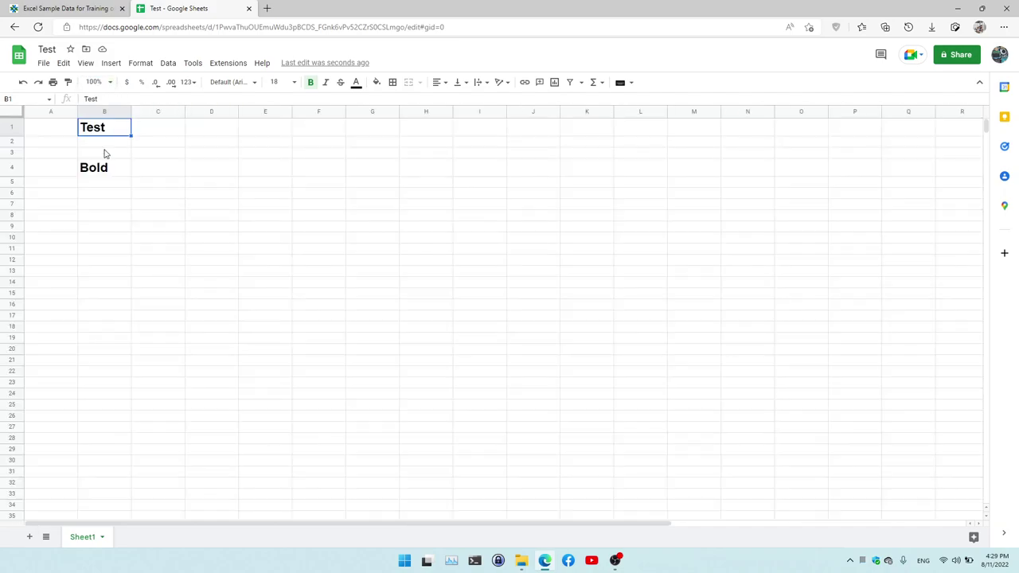
pyautogui.click(205, 183)
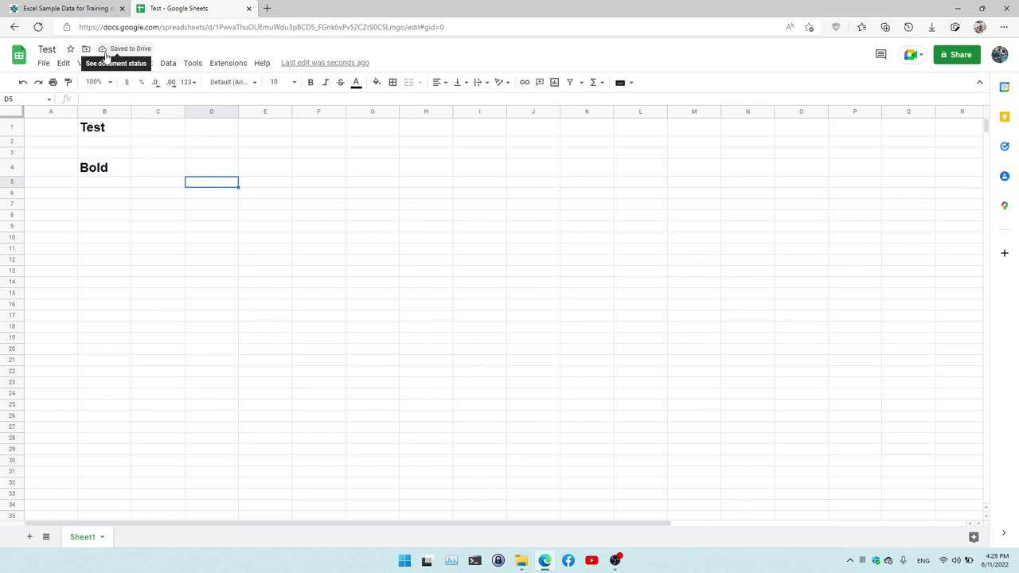
# Remove the stray 'dsadsadsa' text from C1
pyautogui.click(164, 143)
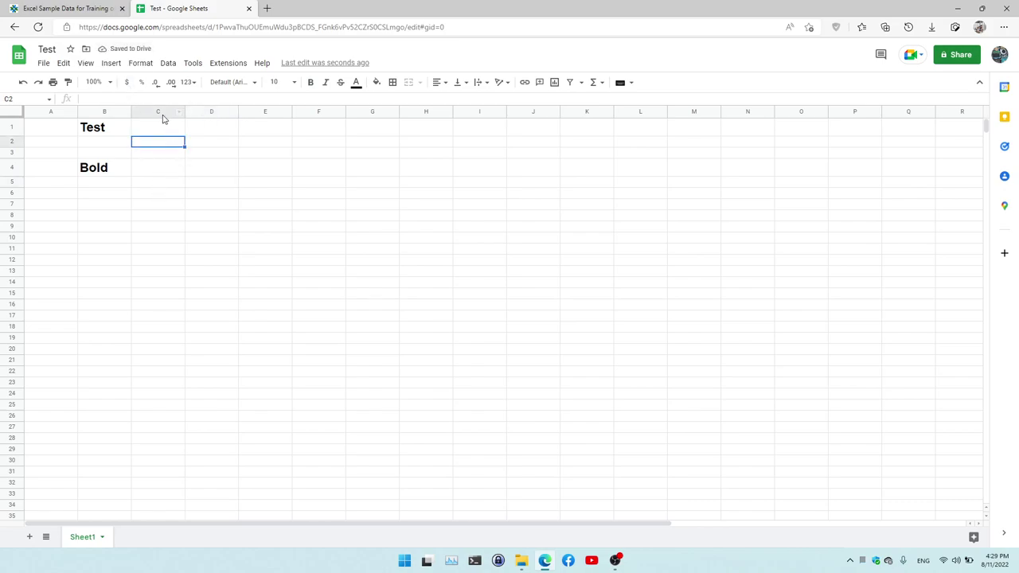
pyautogui.click(160, 130)
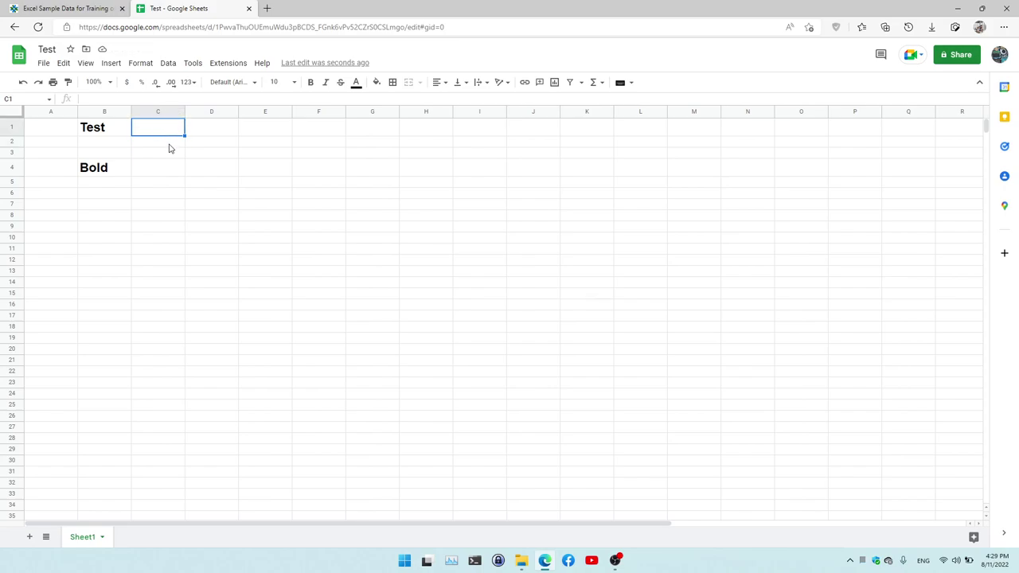
pyautogui.write('dsadsad')
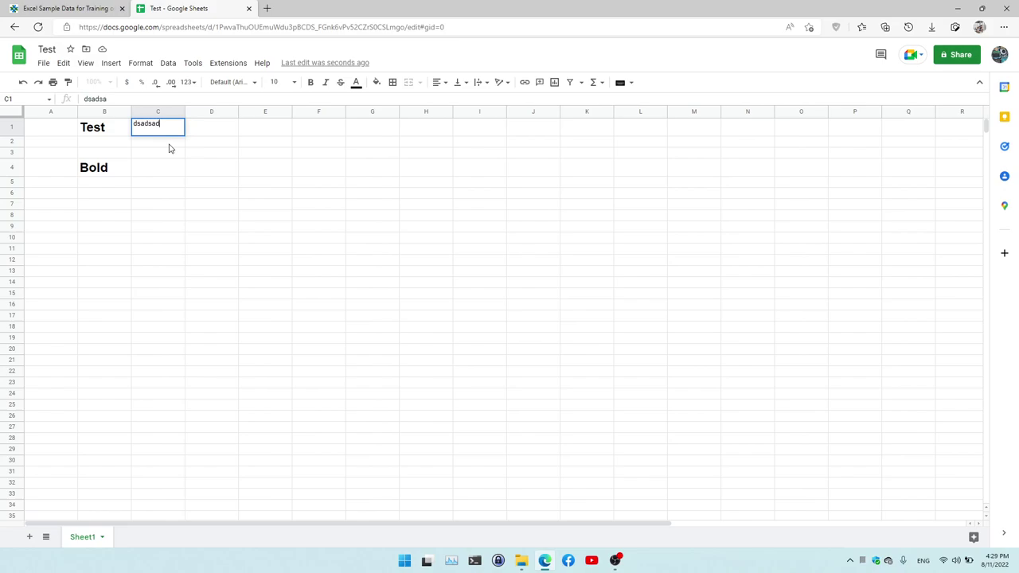
pyautogui.write('sa')
pyautogui.press('BackSpace')
# Enter 123456 in C3 and format it as currency ($123,456.00)
pyautogui.click(169, 156)
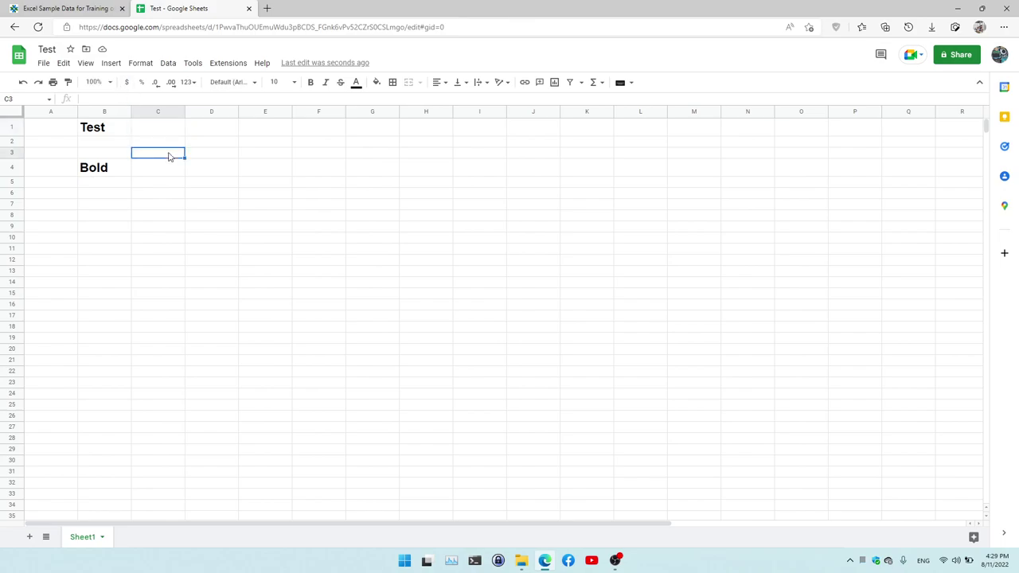
pyautogui.write('123,456.00')
pyautogui.press('Return')
pyautogui.click(165, 155)
pyautogui.click(129, 83)
# Zoom the sheet to 200% and reduce C3 to one decimal place ($123,456.0)
pyautogui.click(110, 82)
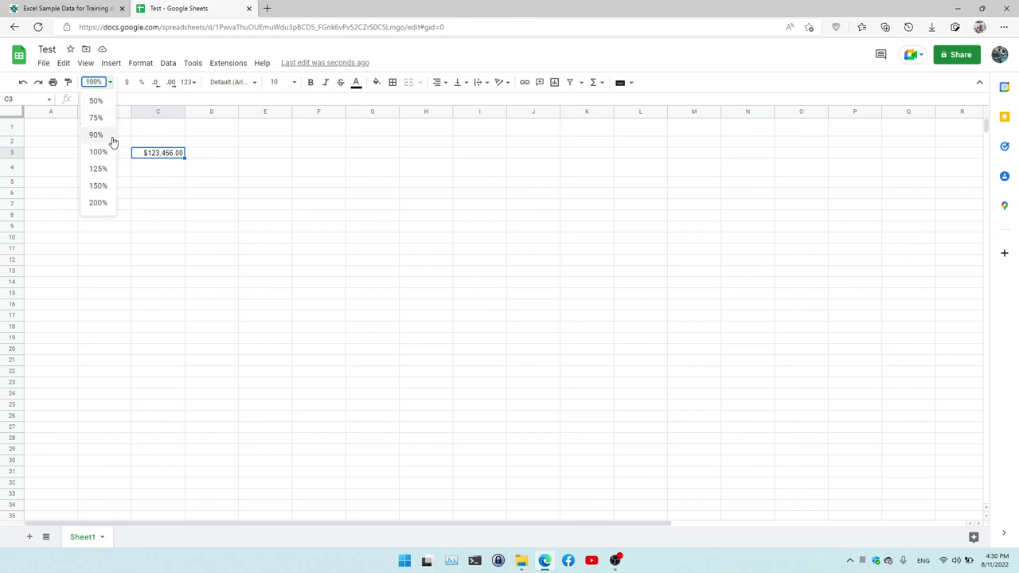
pyautogui.click(101, 202)
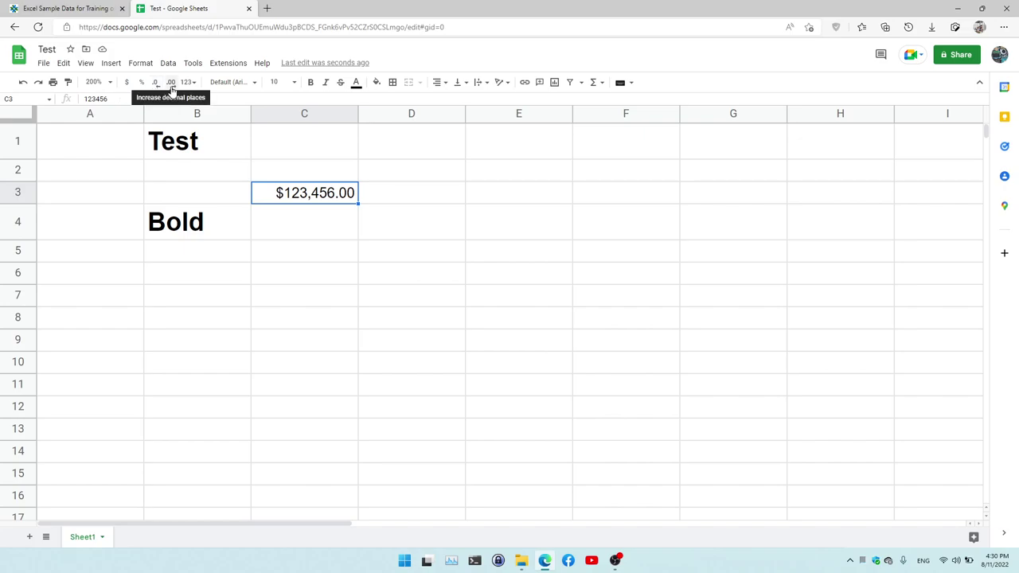
pyautogui.click(172, 90)
pyautogui.click(172, 90)
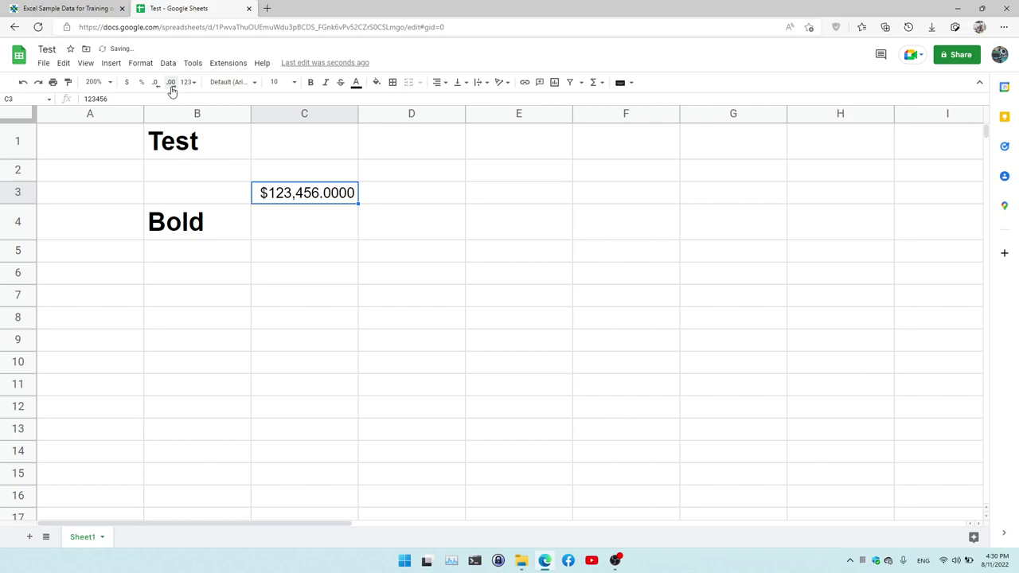
pyautogui.click(158, 91)
pyautogui.click(157, 93)
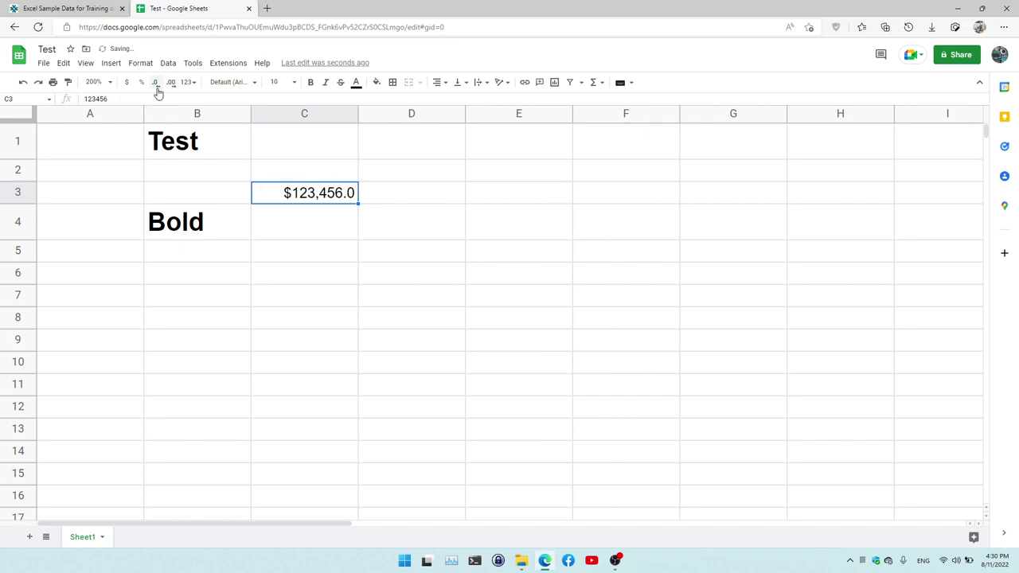
pyautogui.click(188, 83)
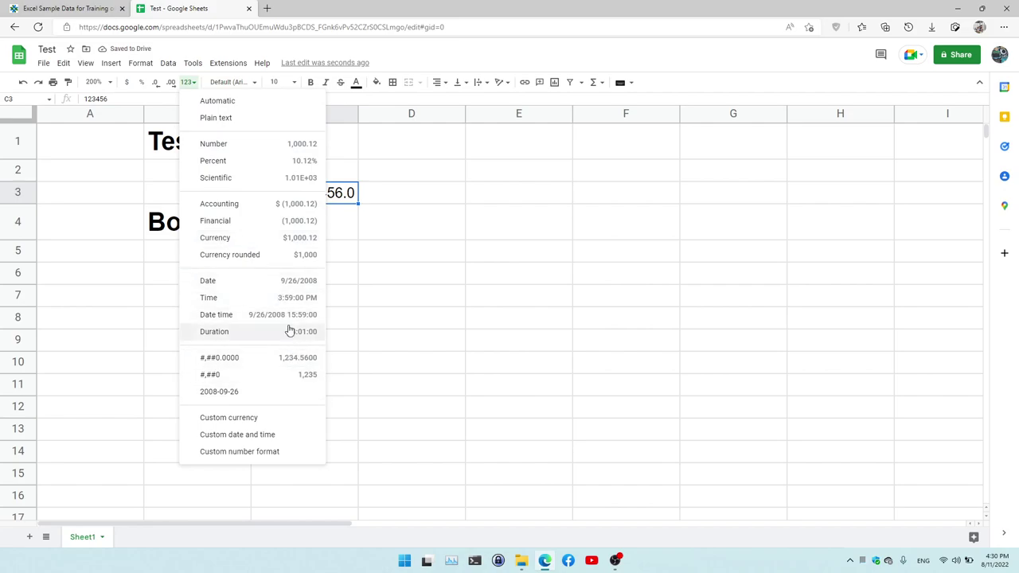
# Format C3's $123,456.0 in Cambria with bold, italic and strikethrough
pyautogui.click(407, 211)
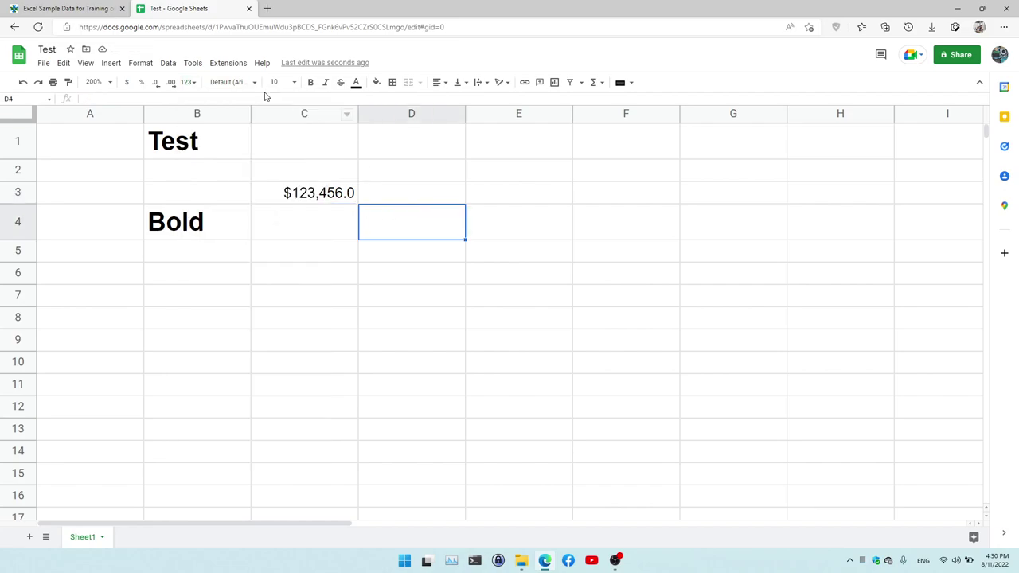
pyautogui.click(250, 82)
pyautogui.click(326, 195)
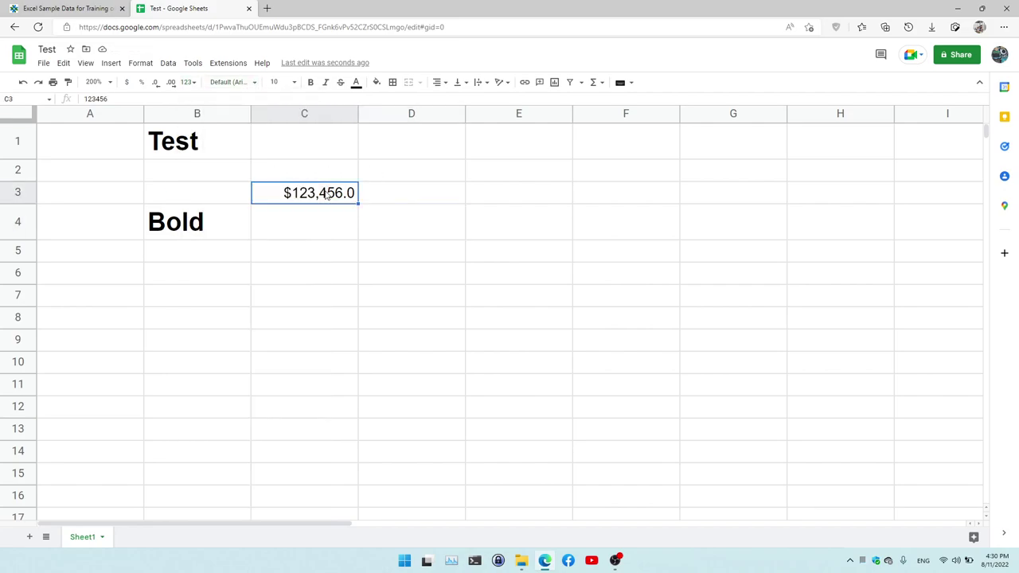
pyautogui.click(239, 82)
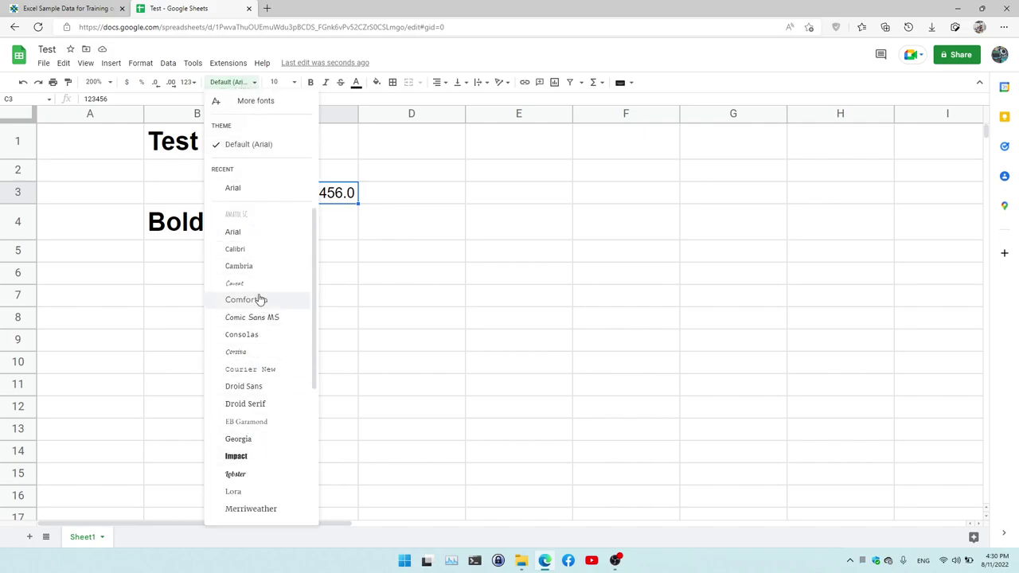
pyautogui.click(253, 268)
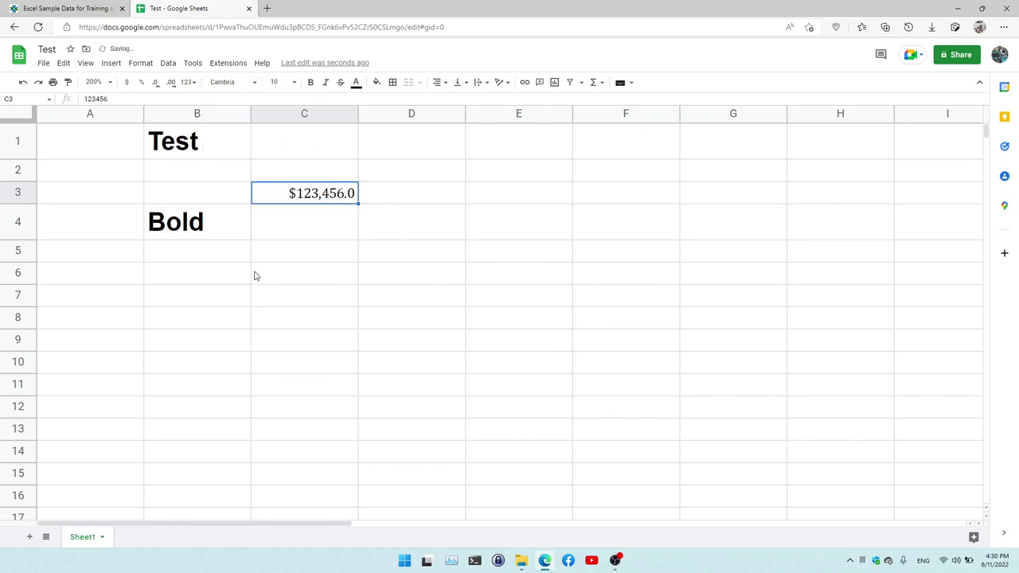
pyautogui.click(310, 83)
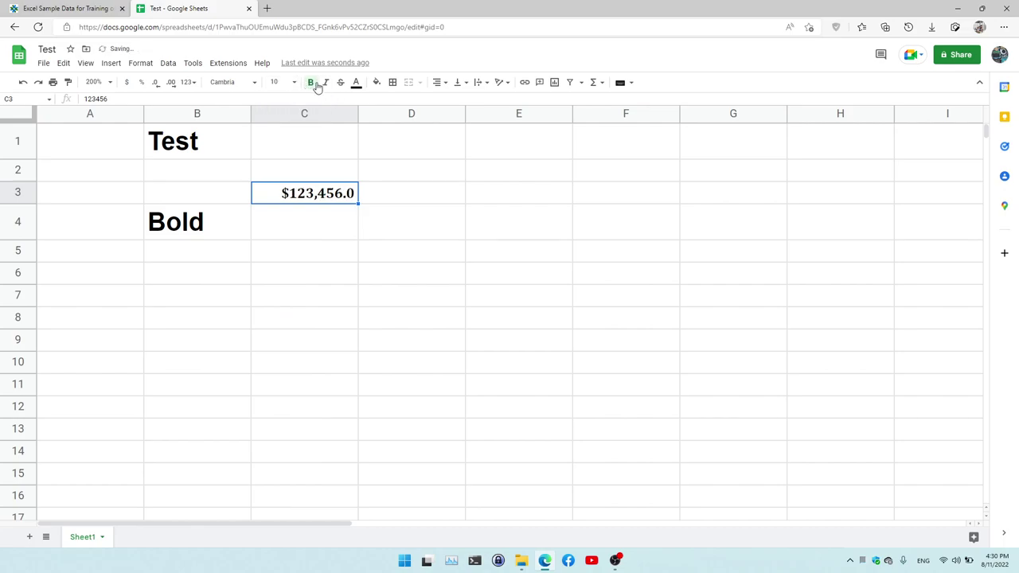
pyautogui.click(326, 82)
pyautogui.click(340, 85)
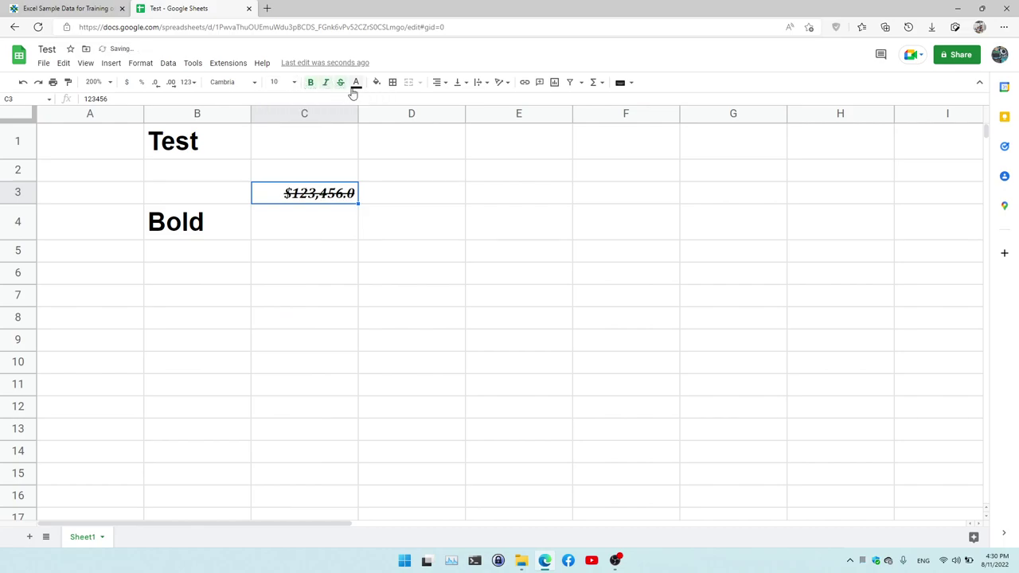
pyautogui.click(357, 83)
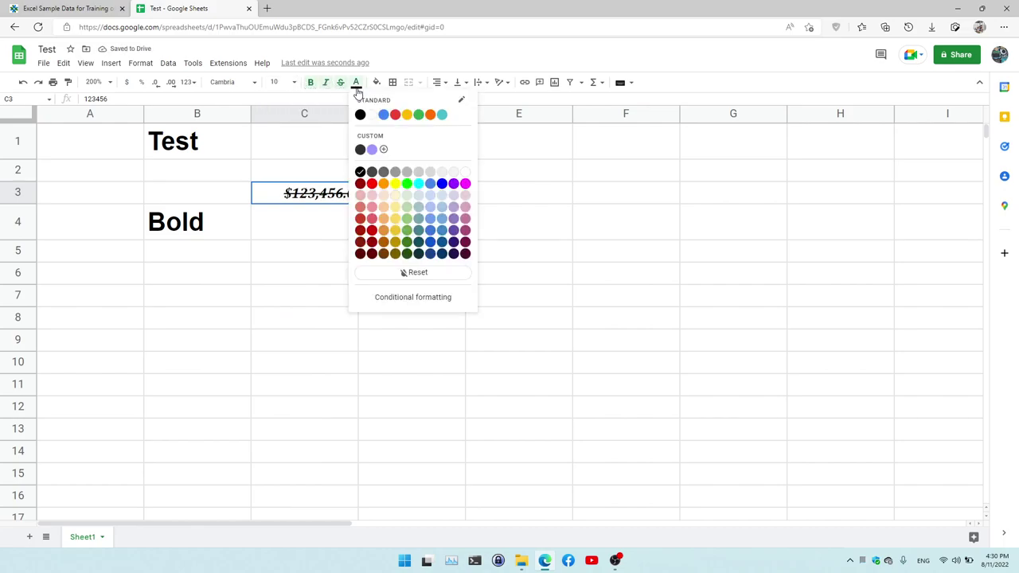
pyautogui.click(357, 89)
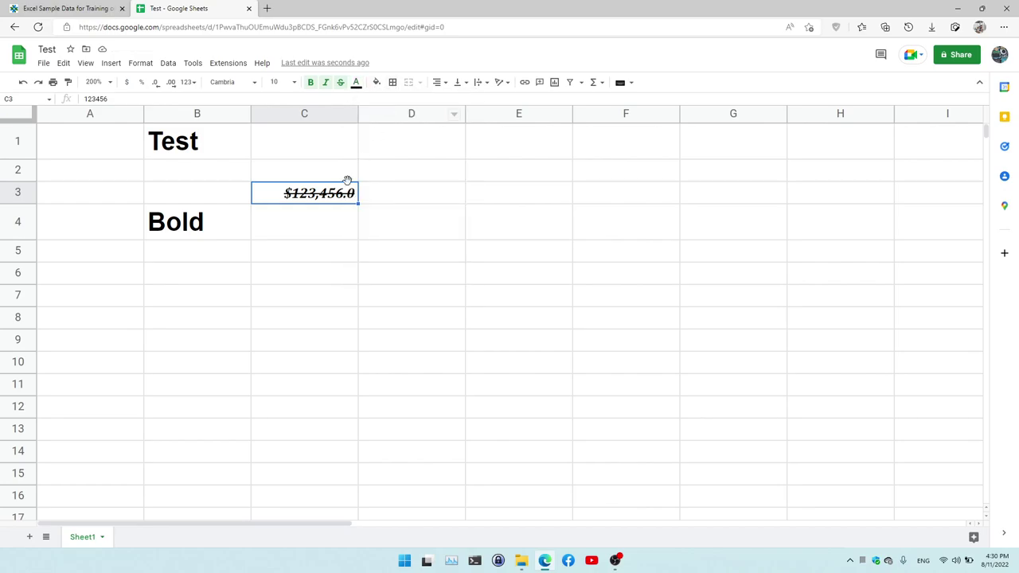
pyautogui.click(329, 234)
pyautogui.moveTo(342, 169); pyautogui.dragTo(326, 194)
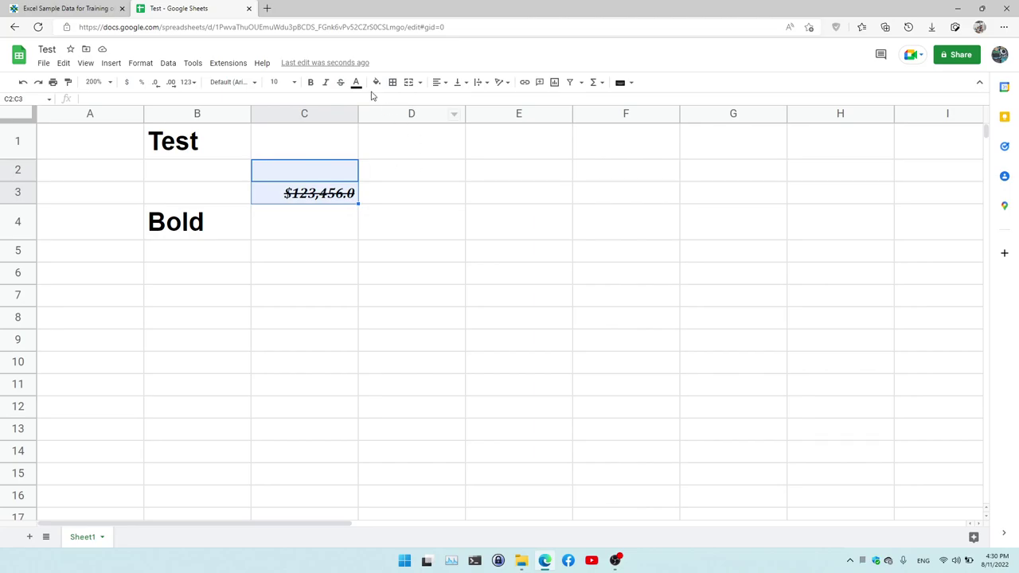
# Add a new Sheet3 and delete Sheet1, confirming the Heads up! warning
pyautogui.click(220, 152)
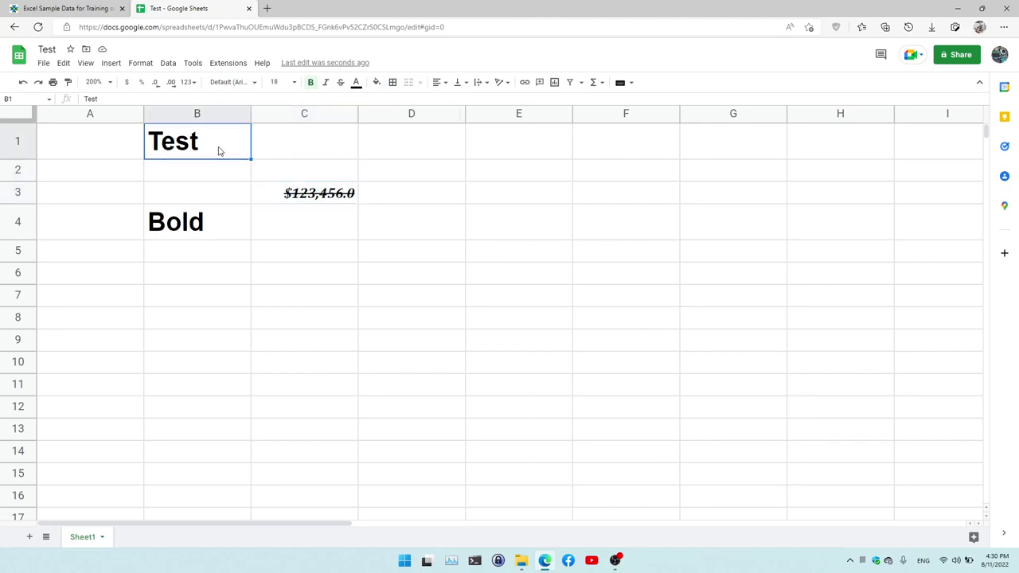
pyautogui.click(30, 537)
pyautogui.click(100, 540)
pyautogui.click(101, 539)
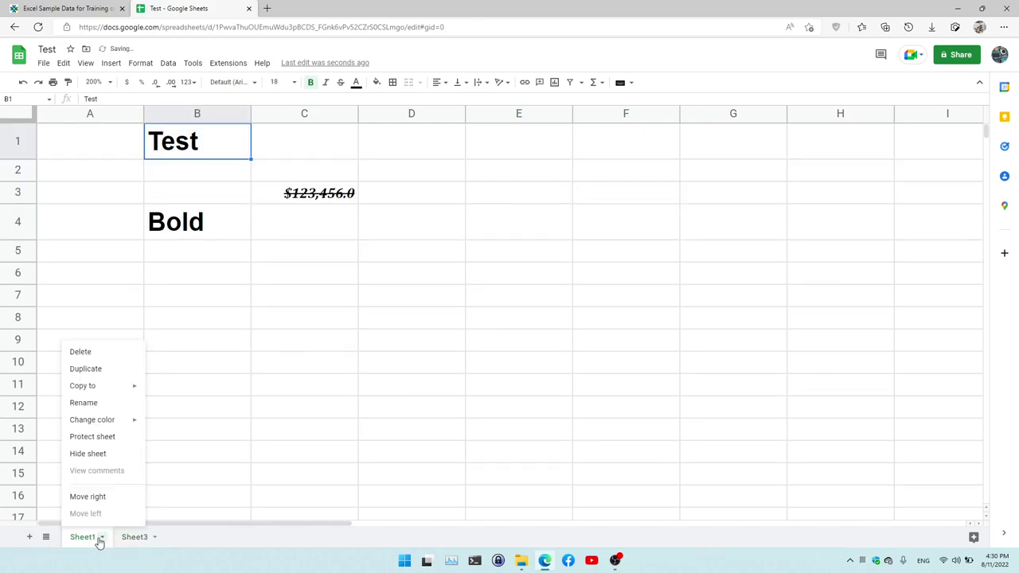
pyautogui.click(103, 352)
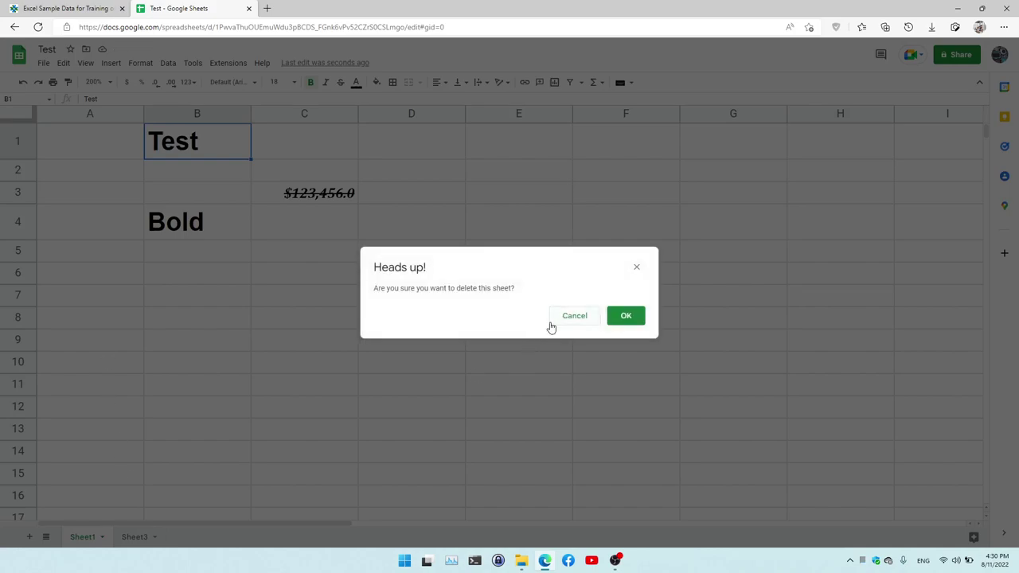
pyautogui.click(633, 317)
pyautogui.click(180, 266)
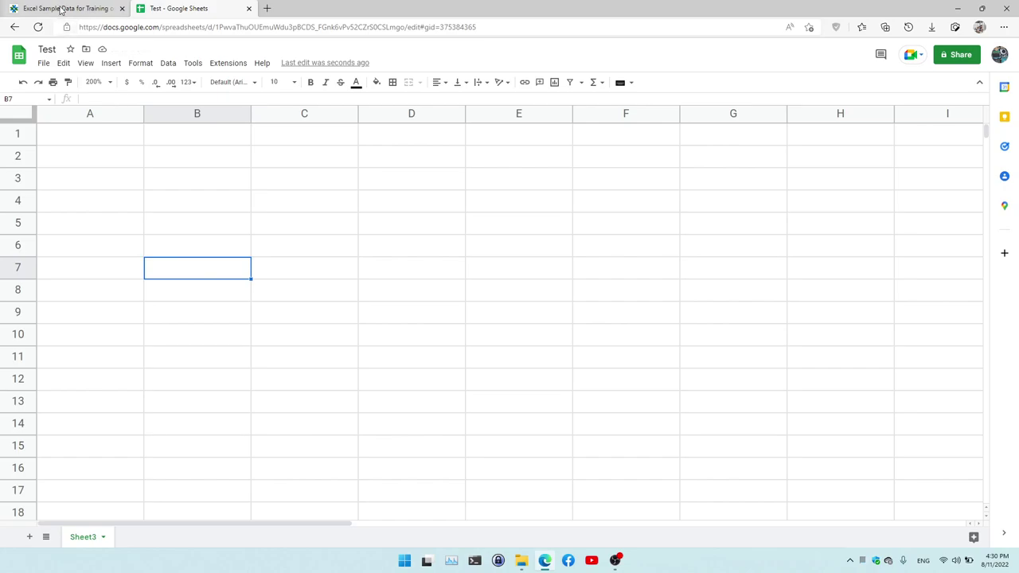
# Go to the contextures sample data page and find the Sample Data table
pyautogui.click(60, 9)
pyautogui.scroll(10, 167, 218)
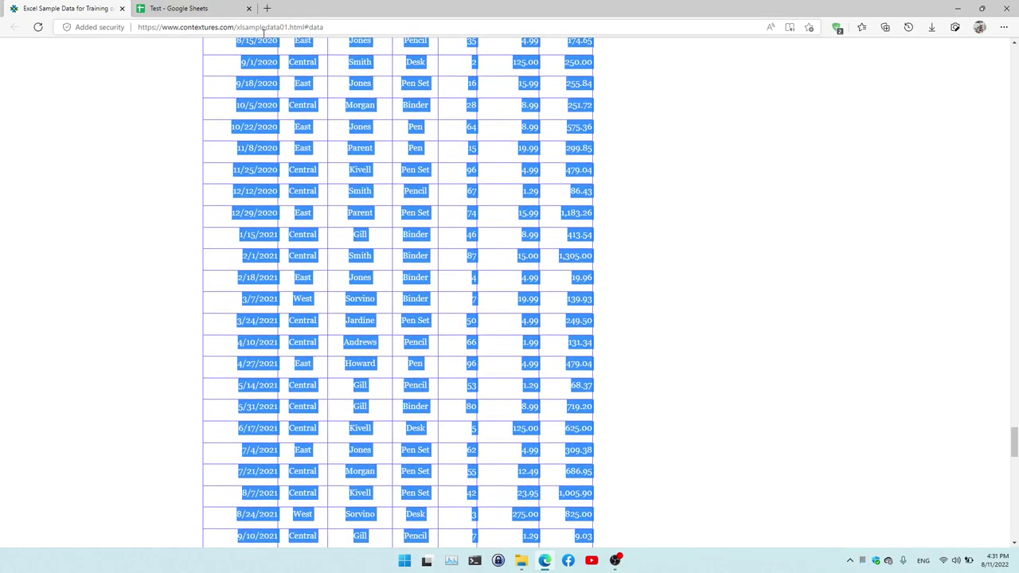
pyautogui.click(723, 218)
pyautogui.scroll(10, 723, 222)
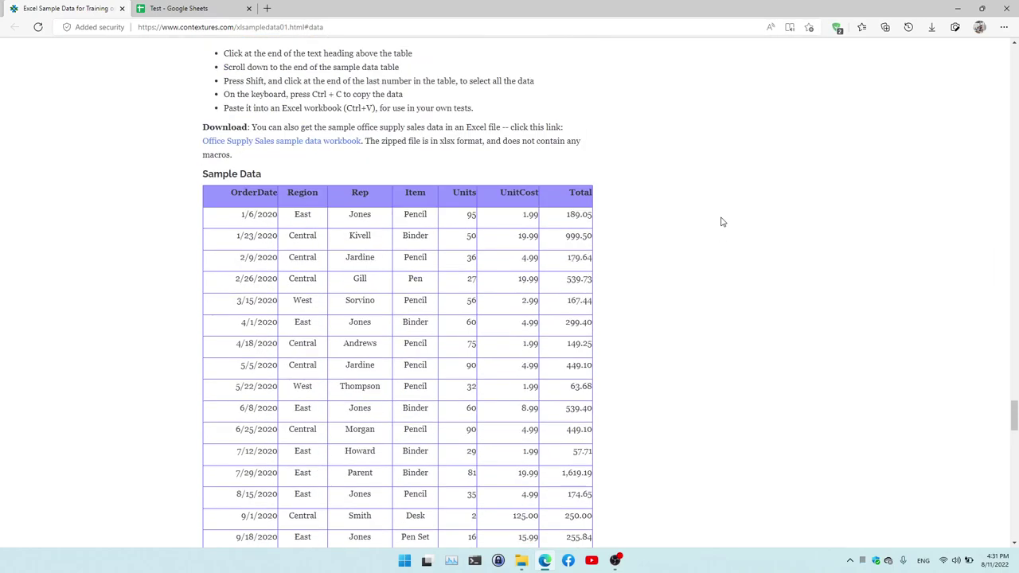
pyautogui.scroll(-2, 723, 222)
pyautogui.scroll(10, 723, 222)
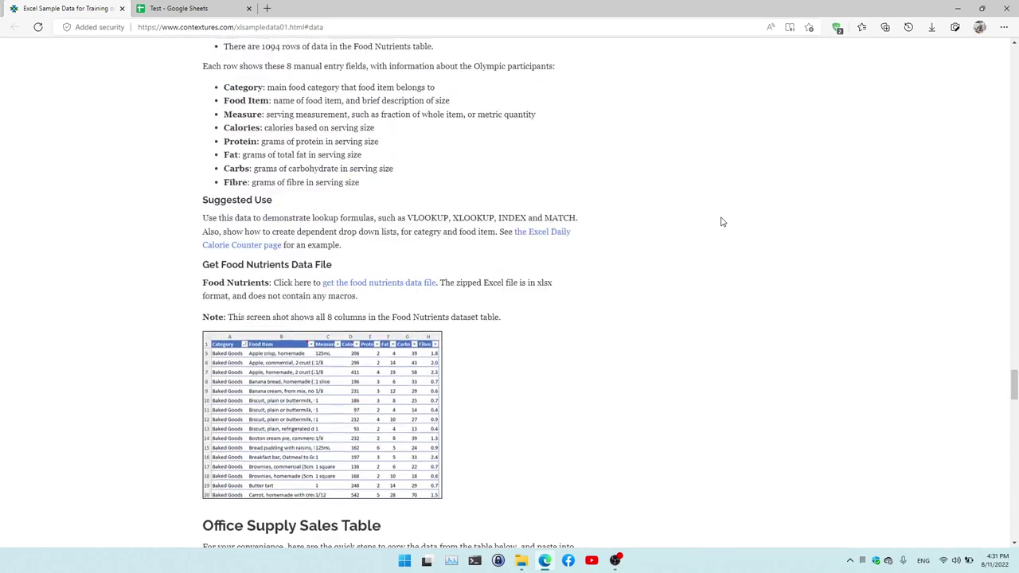
pyautogui.scroll(5, 723, 222)
pyautogui.scroll(-10, 722, 222)
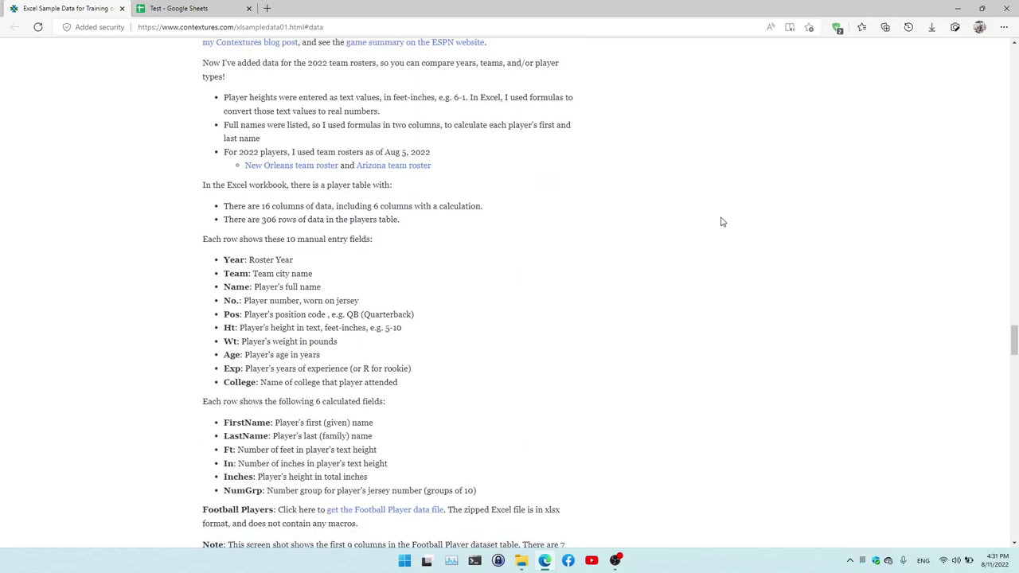
pyautogui.scroll(-2, 723, 222)
pyautogui.scroll(-4, 722, 222)
pyautogui.scroll(-2, 722, 222)
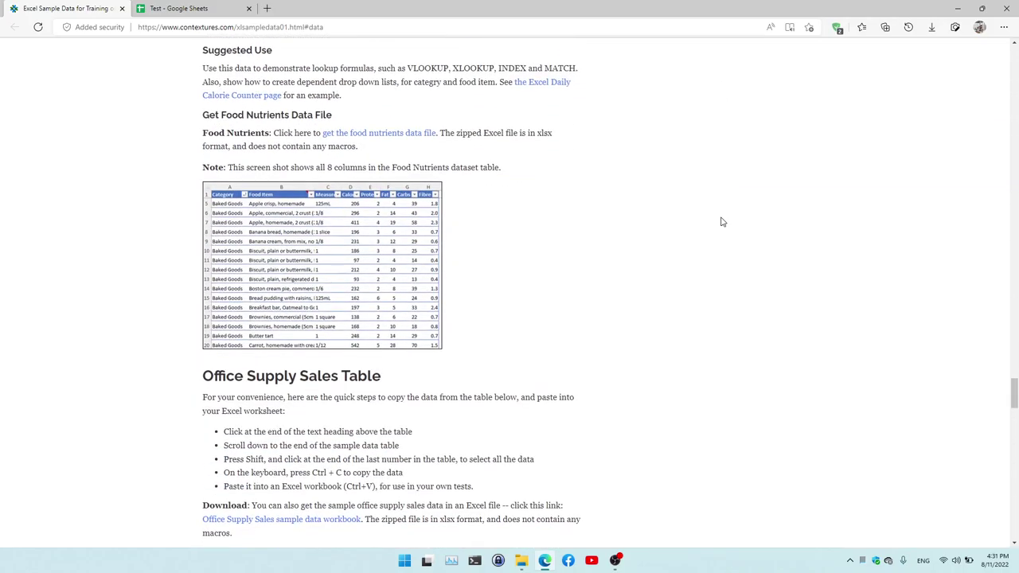
pyautogui.scroll(-6, 722, 222)
pyautogui.scroll(2, 721, 221)
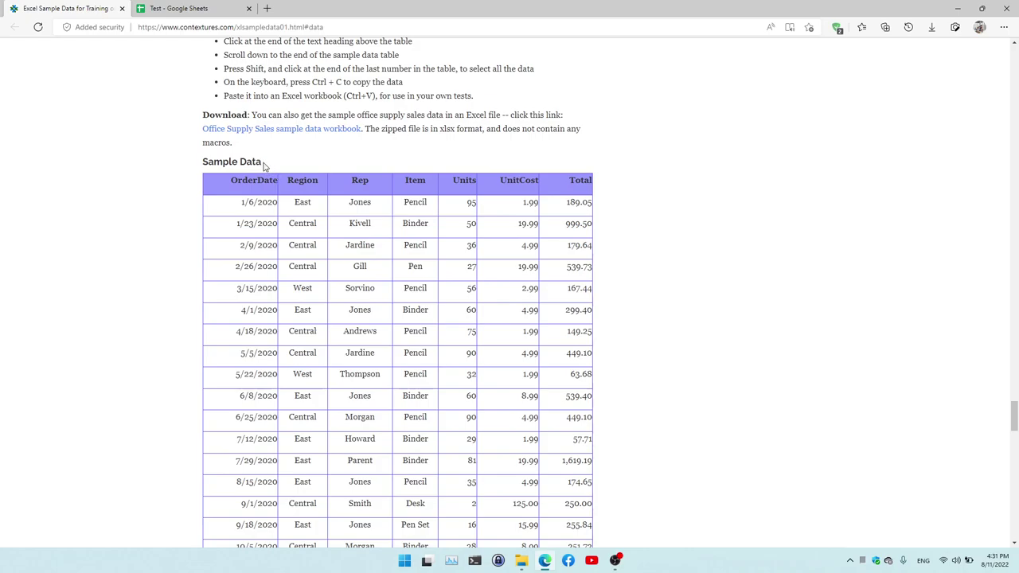
# Copy the whole Office Supply sample table and return to the Test spreadsheet
pyautogui.moveTo(264, 168)
pyautogui.mouseDown()
pyautogui.moveTo(643, 558)
pyautogui.moveTo(622, 334)
pyautogui.mouseUp()
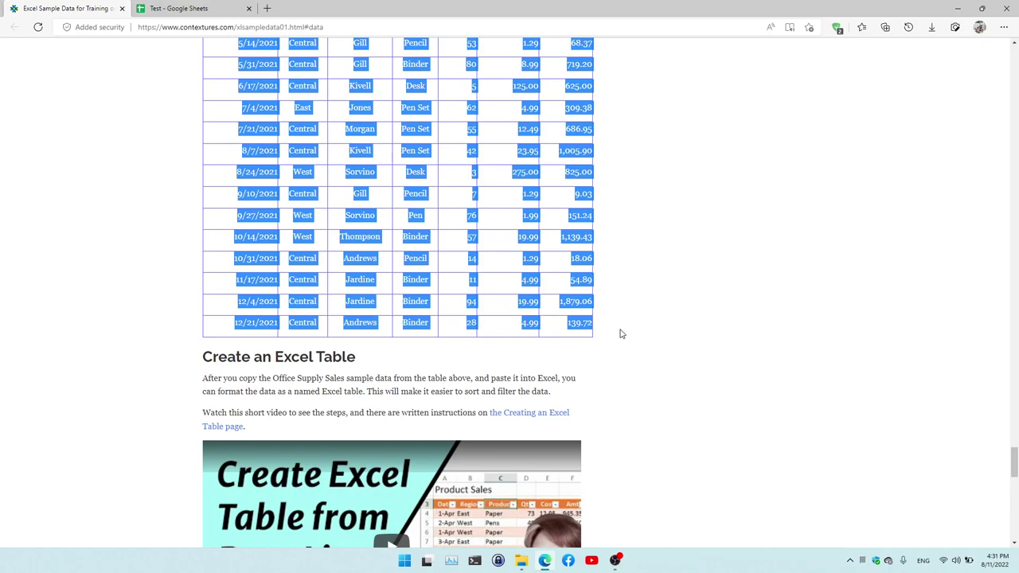
pyautogui.click(640, 314)
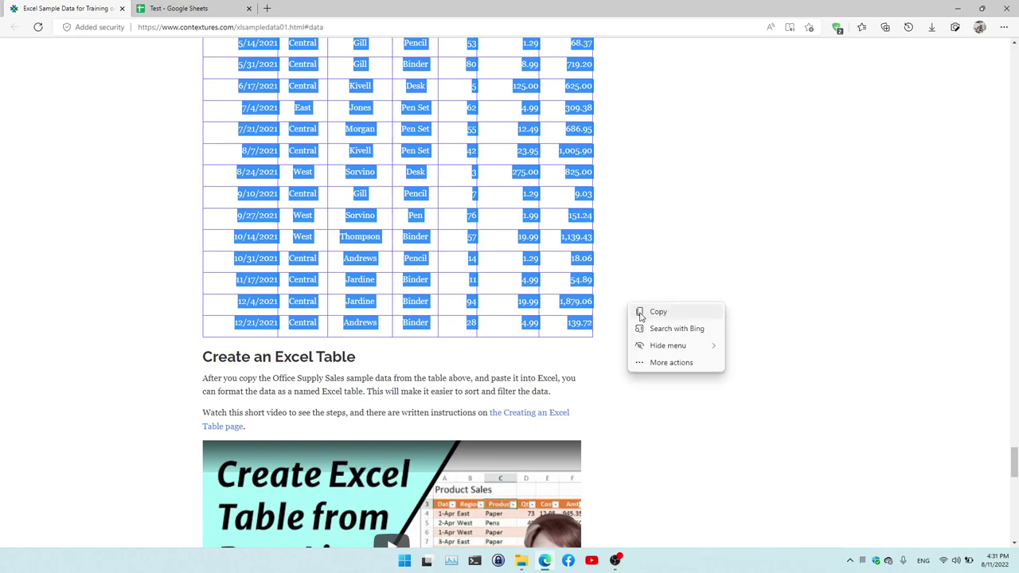
pyautogui.click(663, 314)
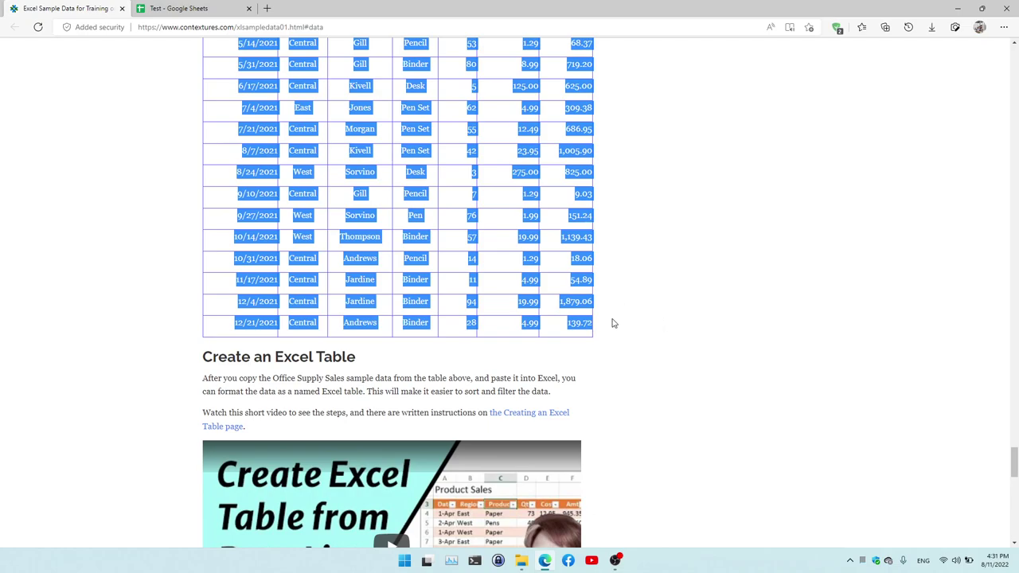
pyautogui.click(200, 8)
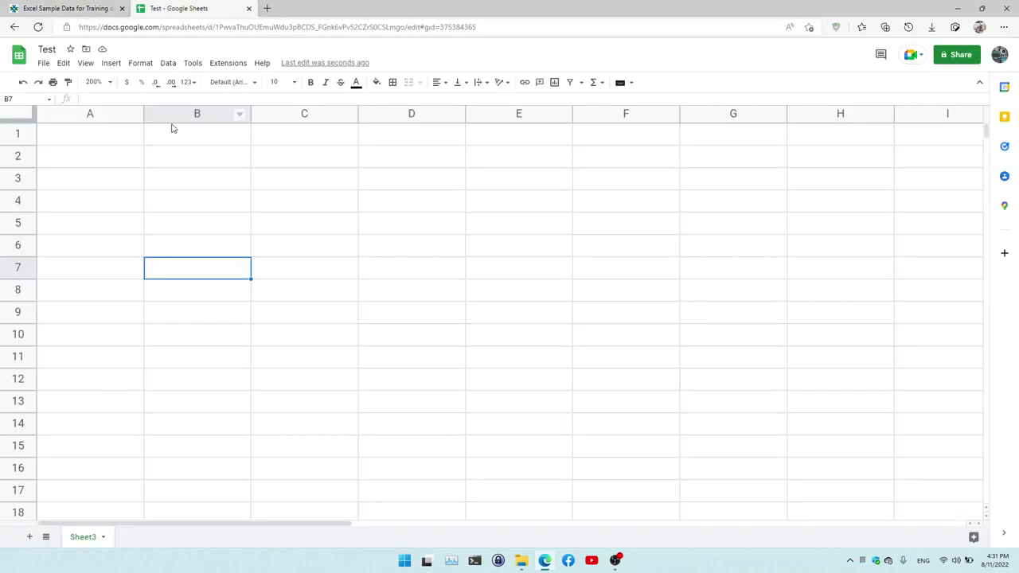
# Paste the copied office supply sales table into cell A1 of the Test spreadsheet
pyautogui.click(74, 134)
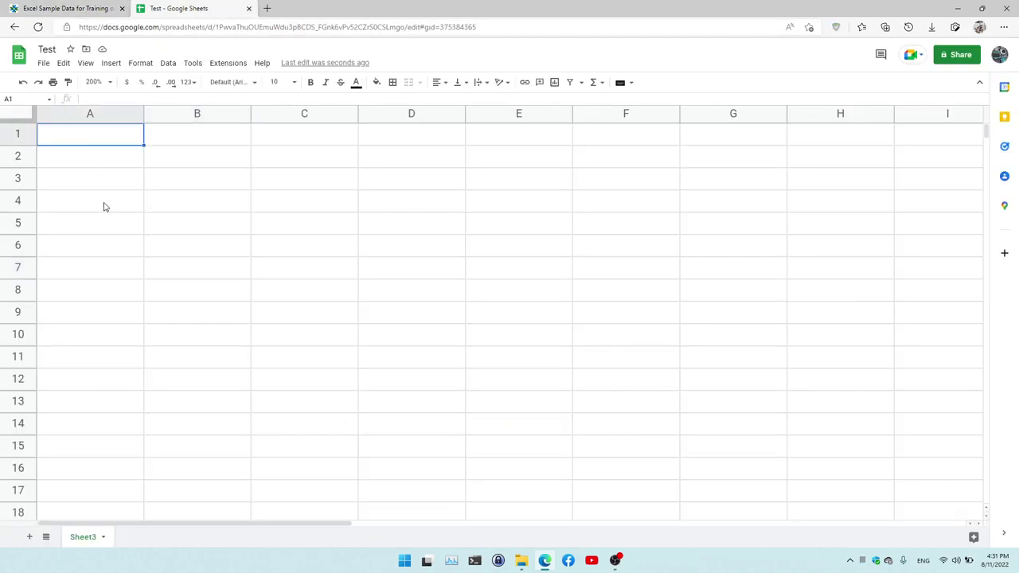
pyautogui.rightClick(92, 142)
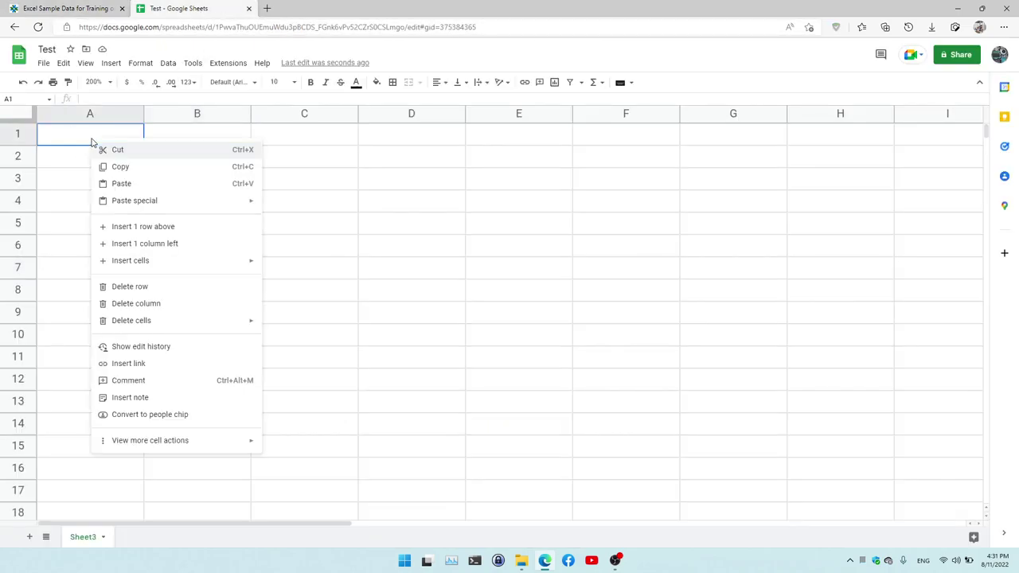
pyautogui.click(253, 184)
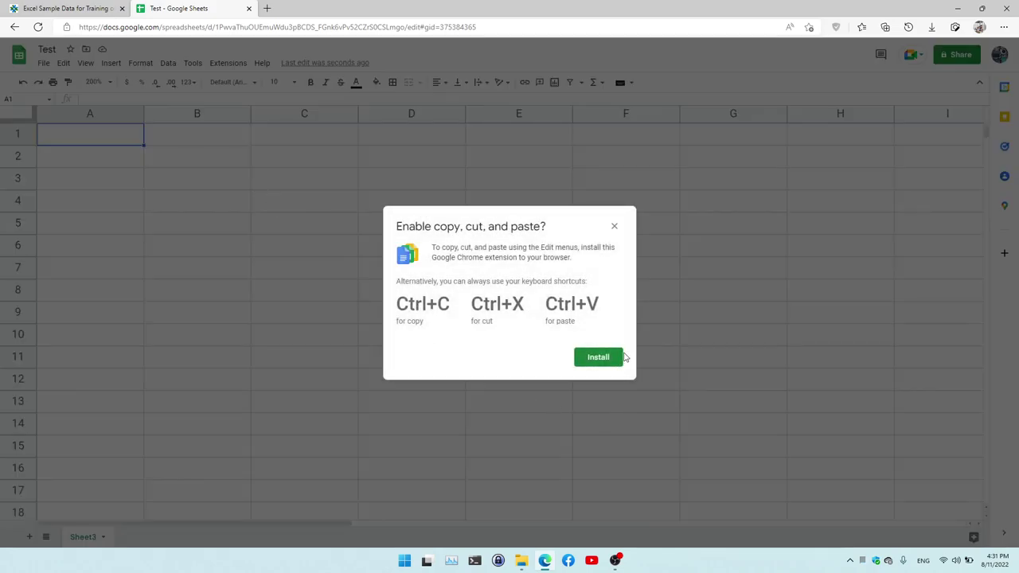
pyautogui.click(614, 228)
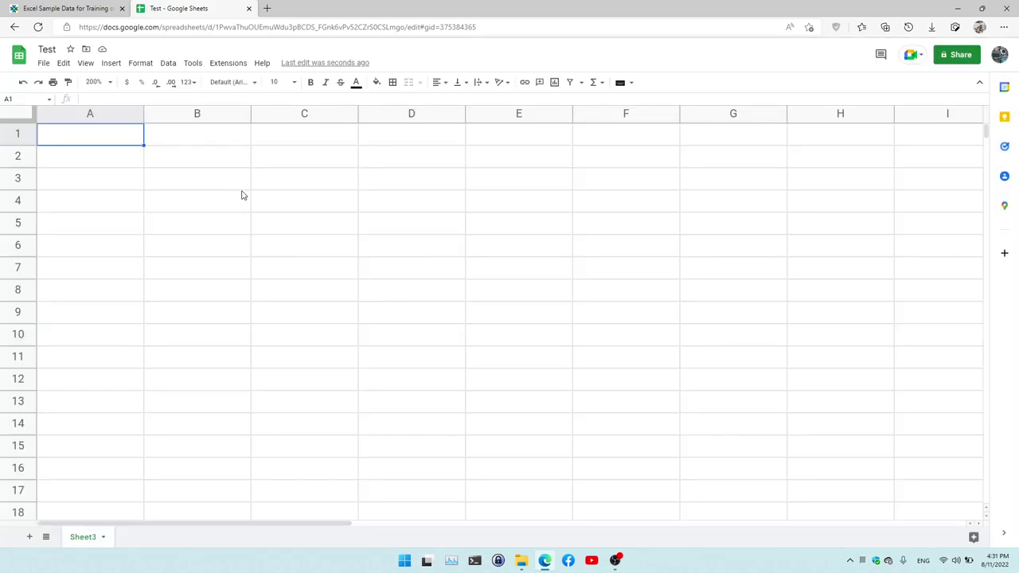
pyautogui.hotkey('ctrl', 'v')
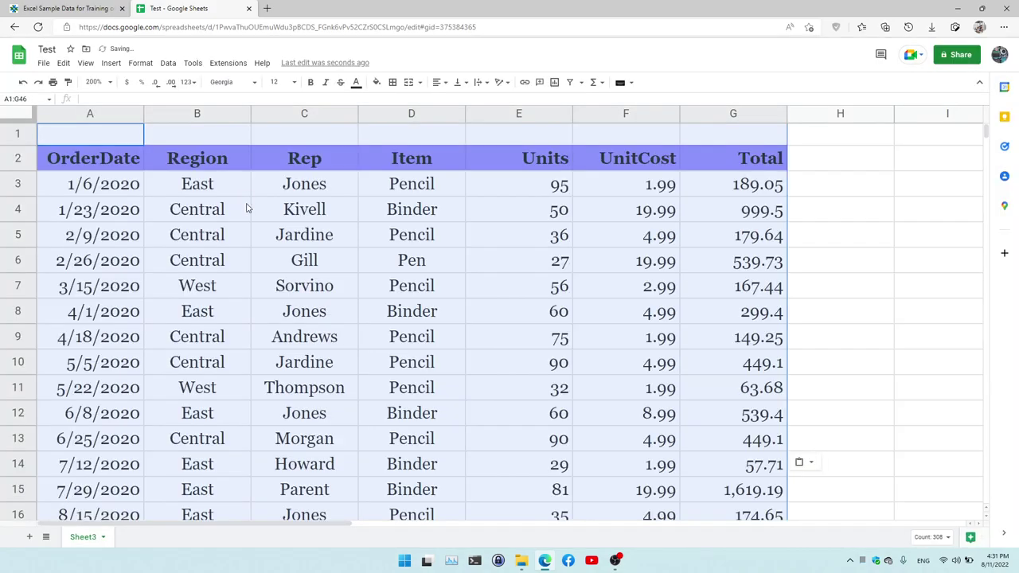
pyautogui.click(835, 231)
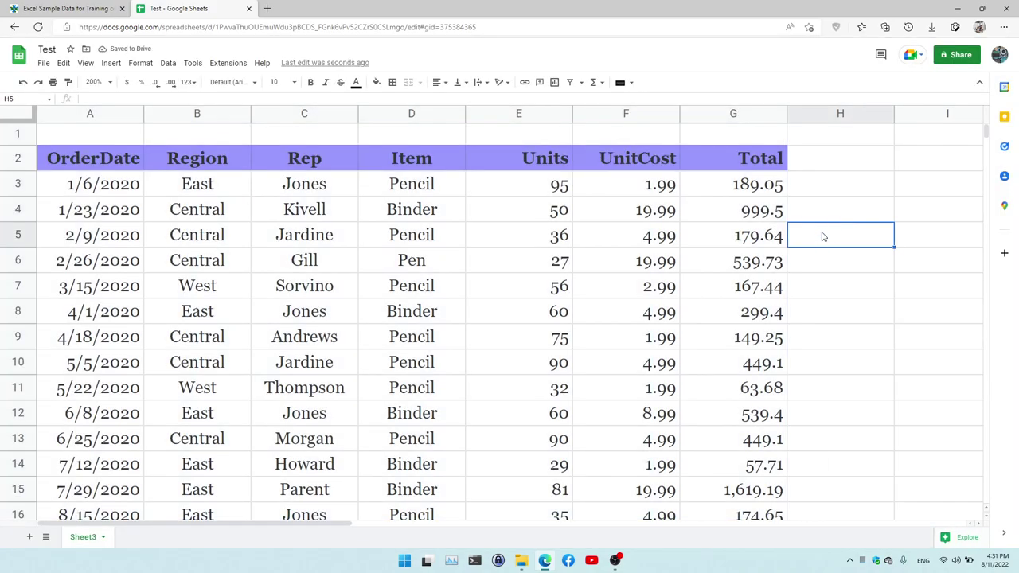
# Delete the empty first row so the OrderDate header row sits in row 1
pyautogui.click(523, 136)
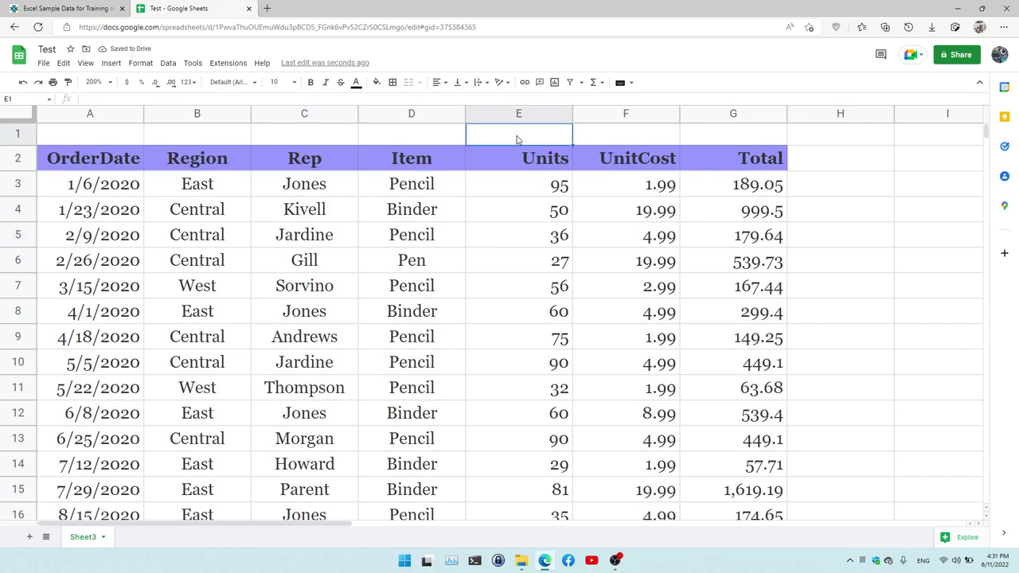
pyautogui.click(15, 135)
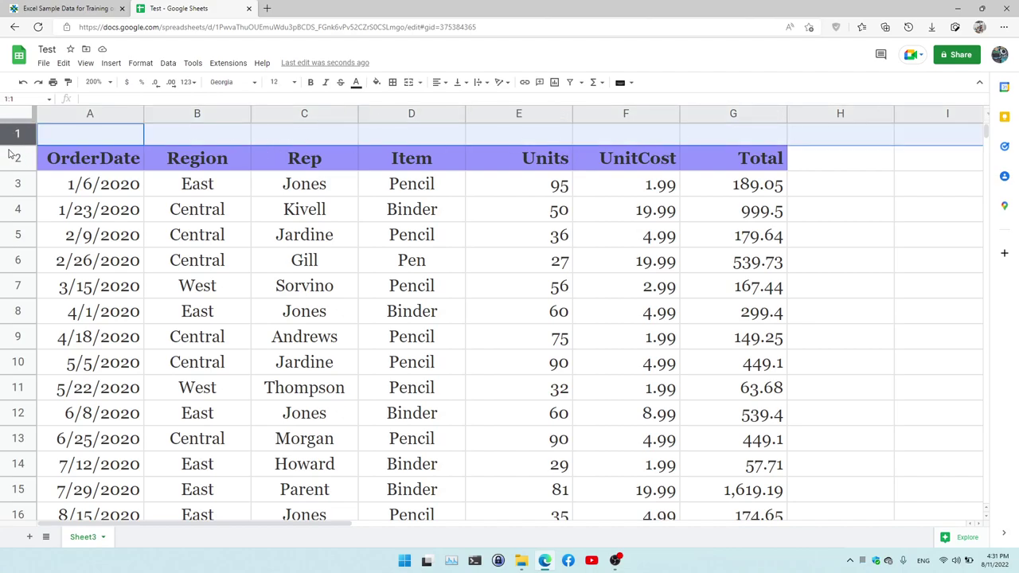
pyautogui.rightClick(14, 136)
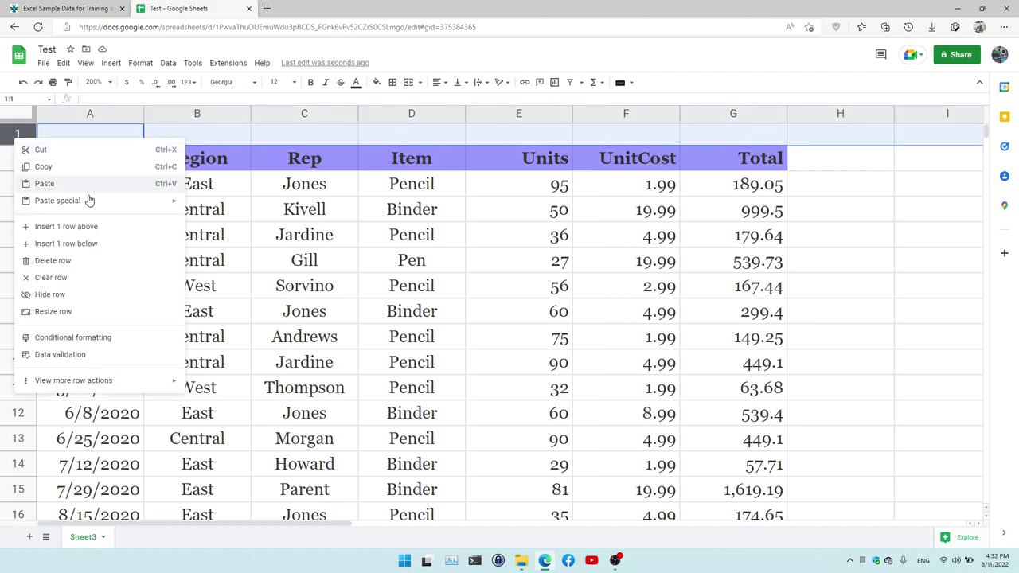
pyautogui.click(91, 261)
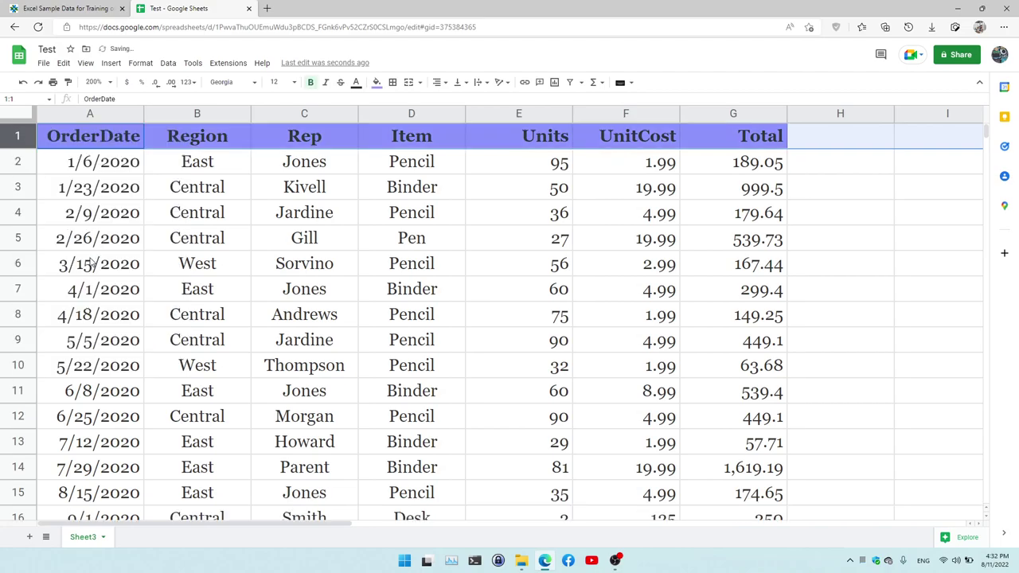
pyautogui.click(472, 239)
pyautogui.scroll(-2, 855, 280)
pyautogui.scroll(-5, 855, 280)
pyautogui.scroll(3, 855, 280)
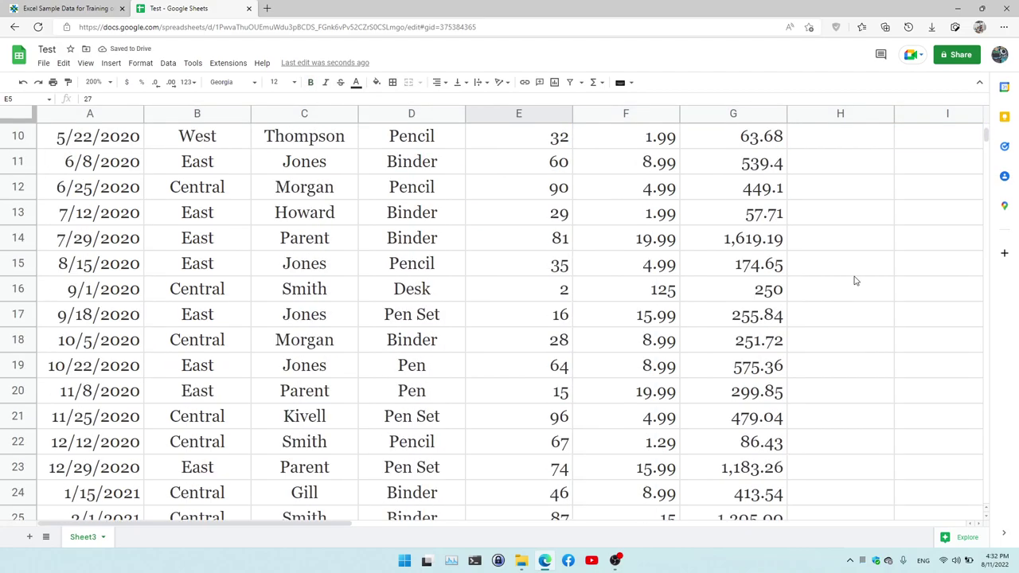
pyautogui.scroll(3, 854, 280)
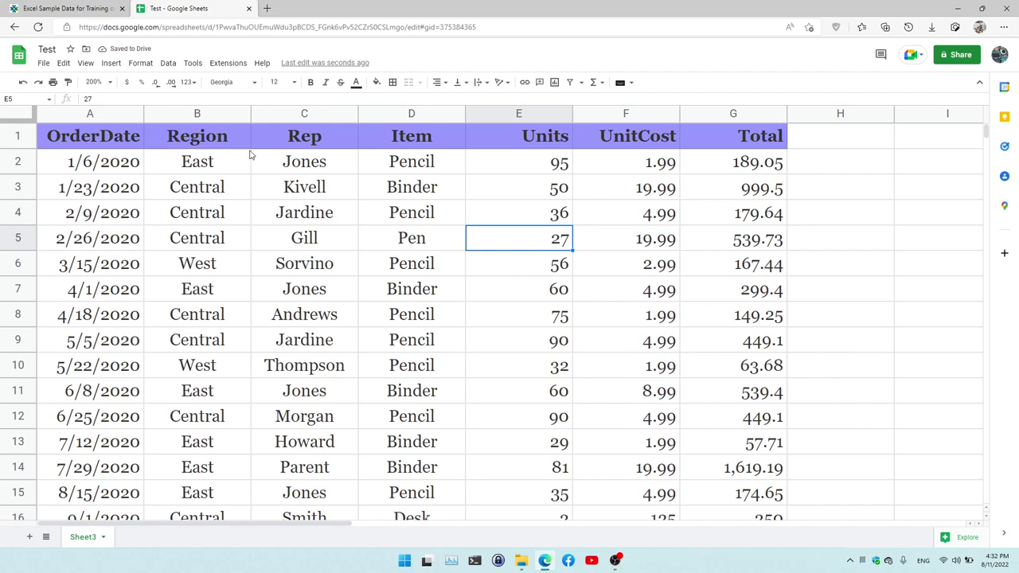
# Set columns A through G to the default Arial font
pyautogui.click(89, 117)
pyautogui.keyDown('shift'); pyautogui.click(729, 116); pyautogui.keyUp('shift')
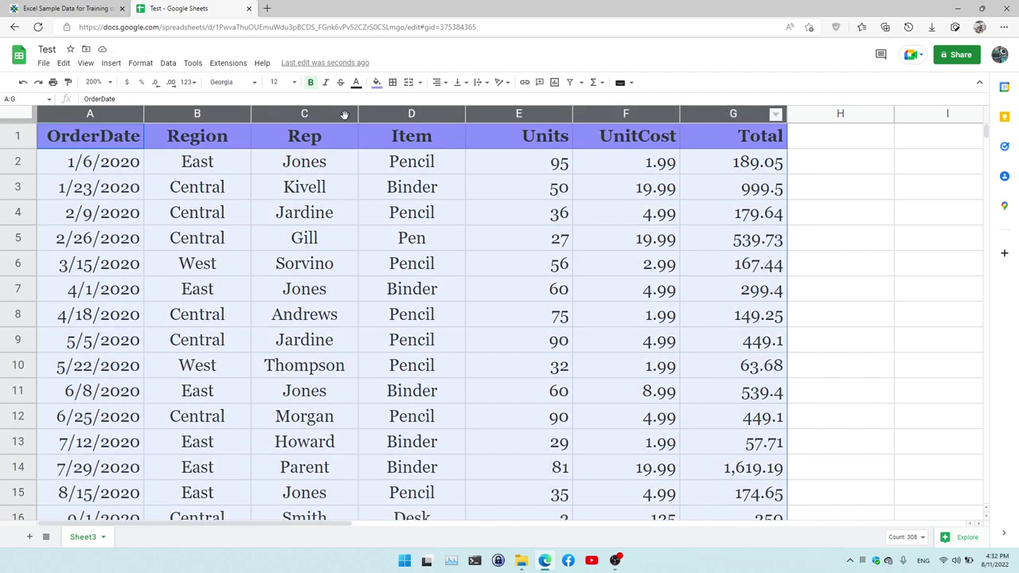
pyautogui.click(246, 84)
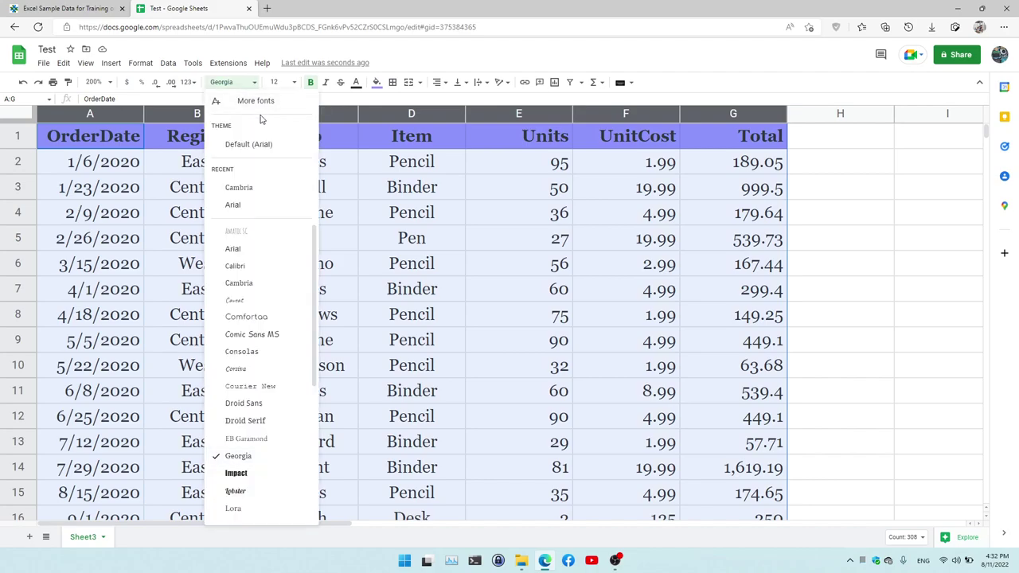
pyautogui.click(270, 152)
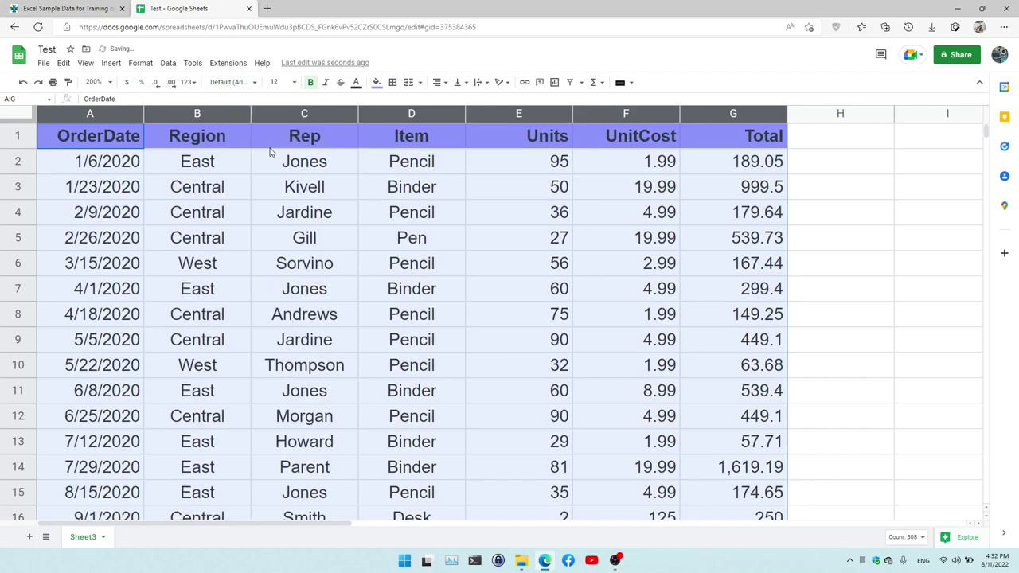
pyautogui.click(440, 163)
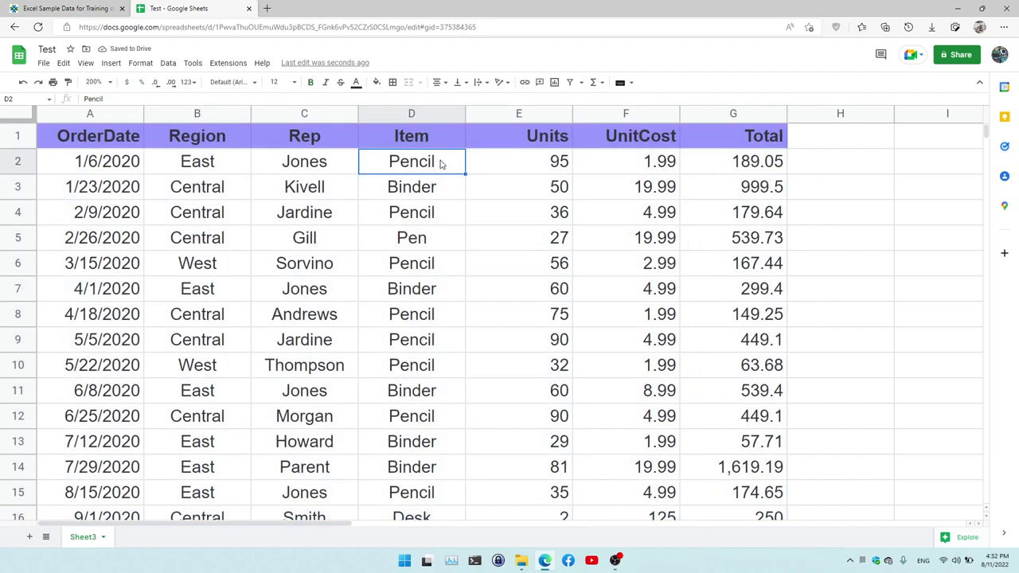
pyautogui.scroll(-3, 502, 211)
pyautogui.scroll(3, 502, 212)
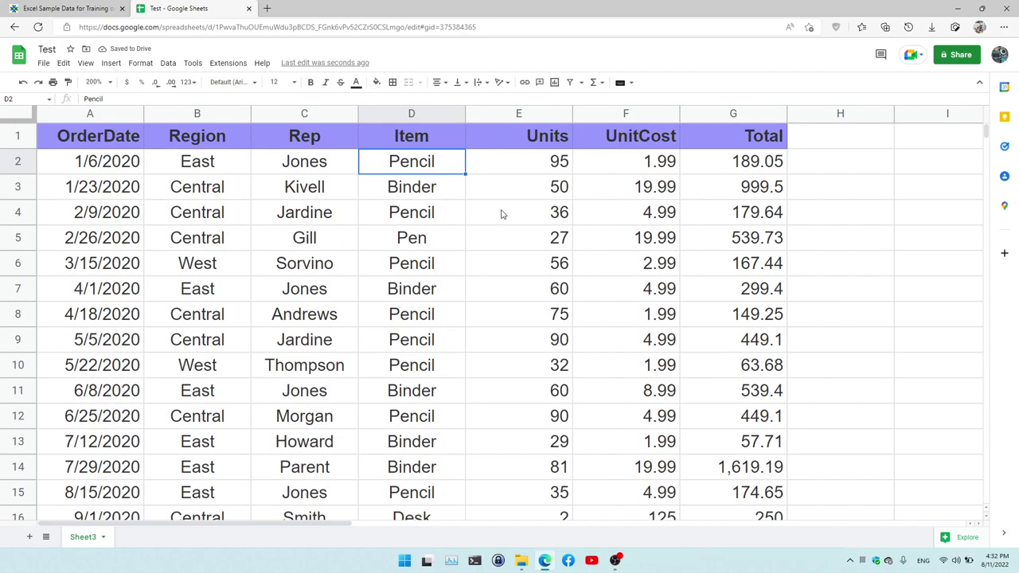
# Fill header cell A1 light blue and paint that formatting across B1:G1
pyautogui.moveTo(51, 140); pyautogui.dragTo(720, 136)
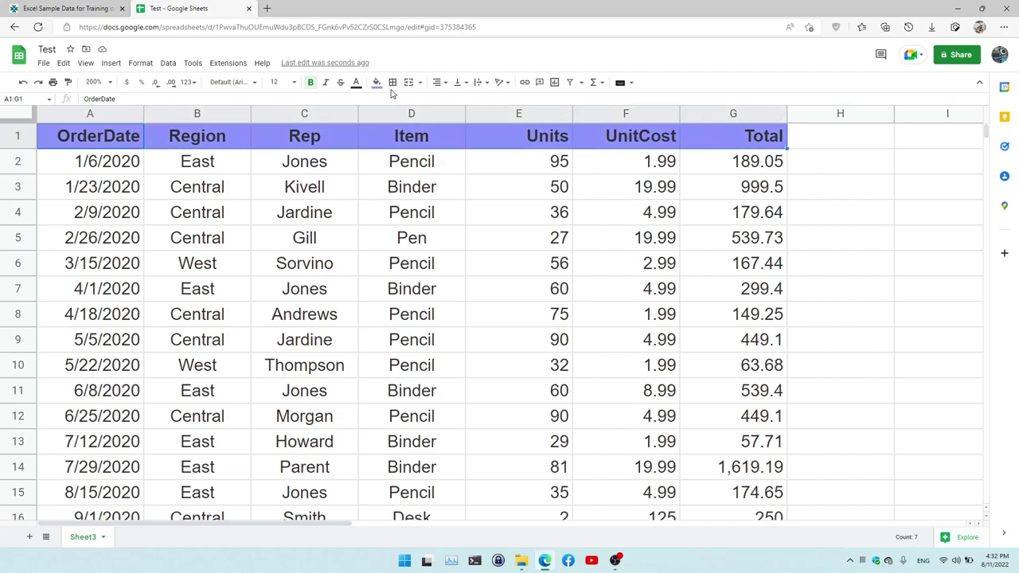
pyautogui.click(81, 162)
pyautogui.click(51, 140)
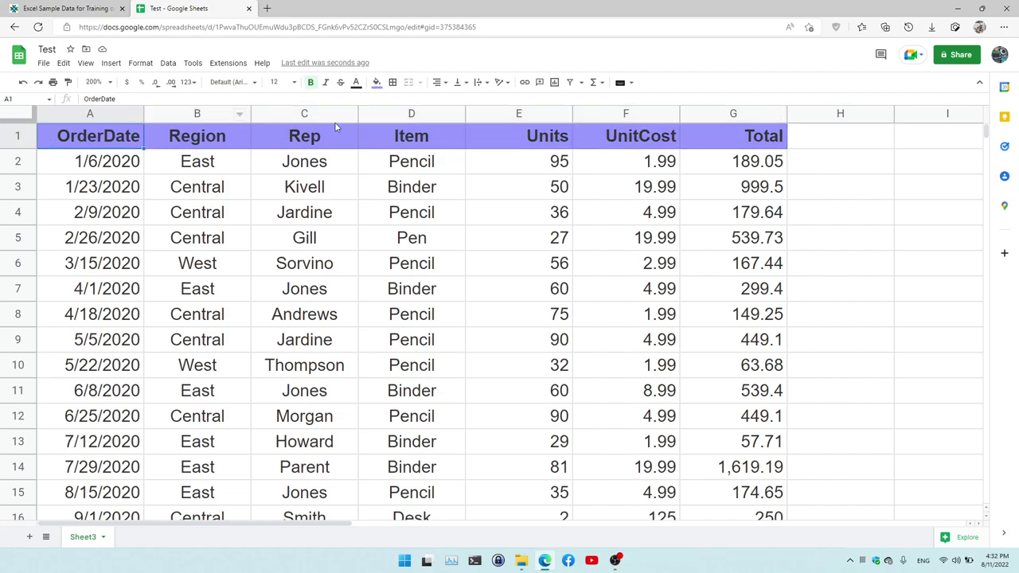
pyautogui.click(378, 84)
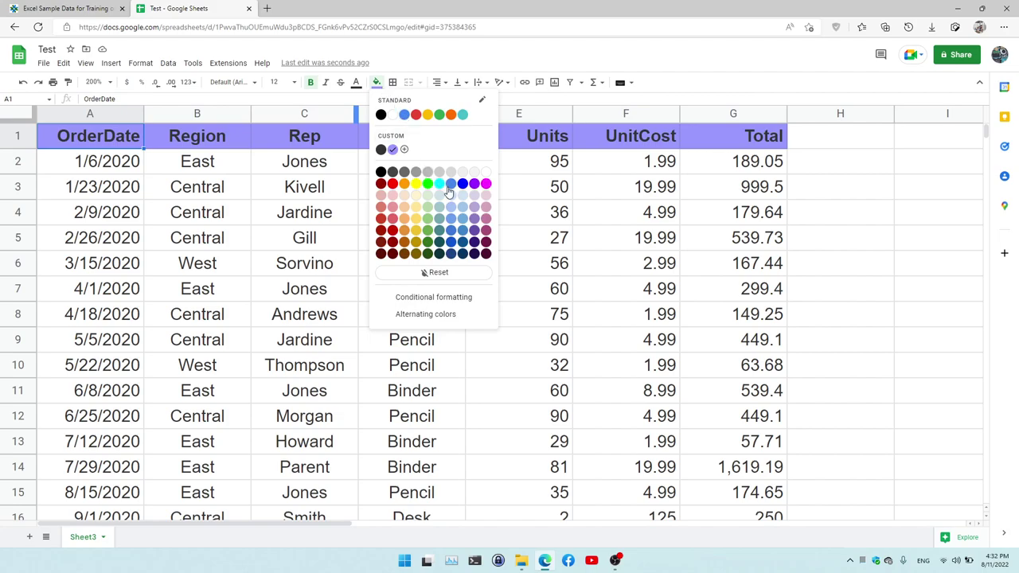
pyautogui.click(463, 207)
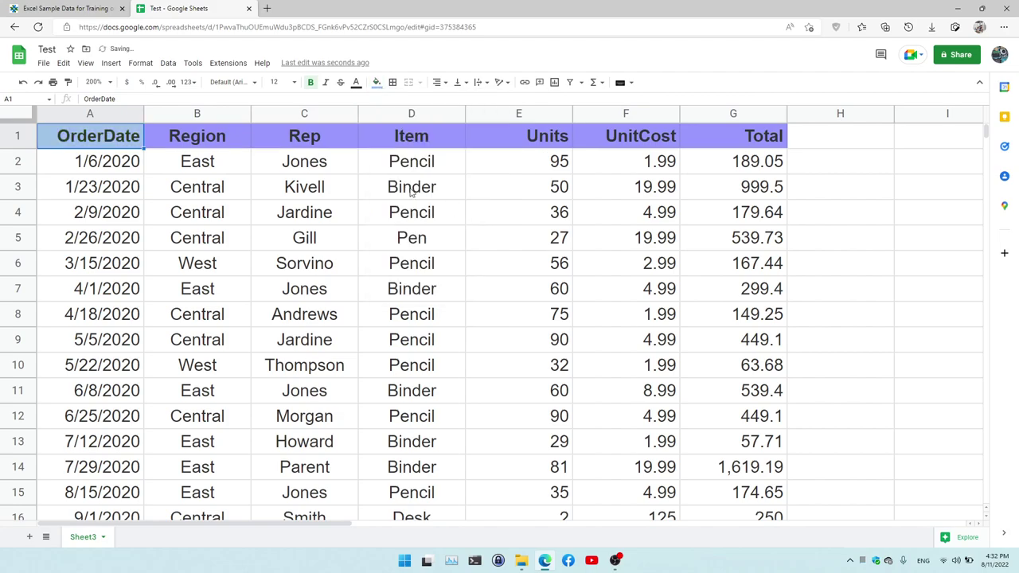
pyautogui.click(203, 156)
pyautogui.click(125, 145)
pyautogui.click(377, 82)
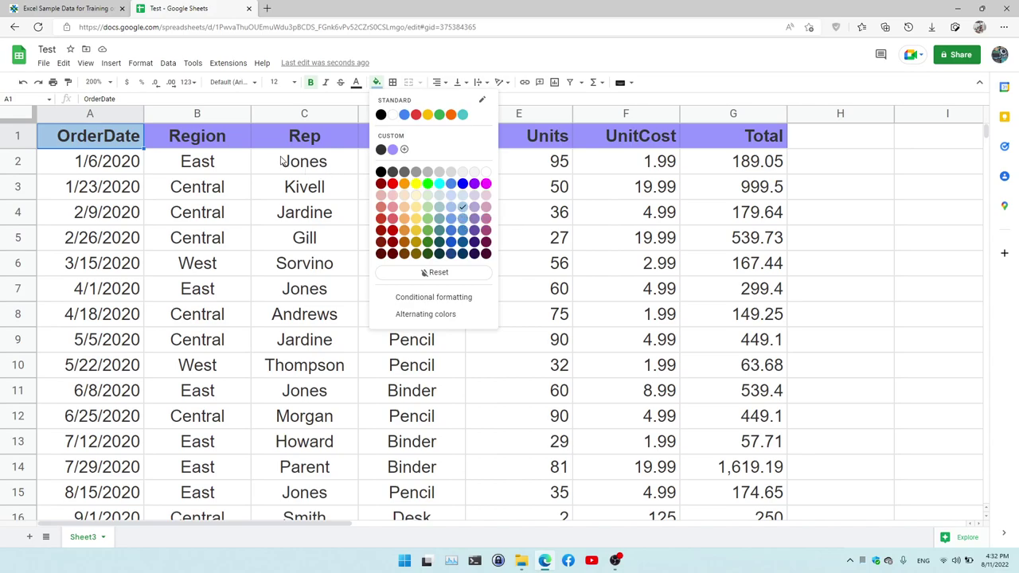
pyautogui.click(45, 141)
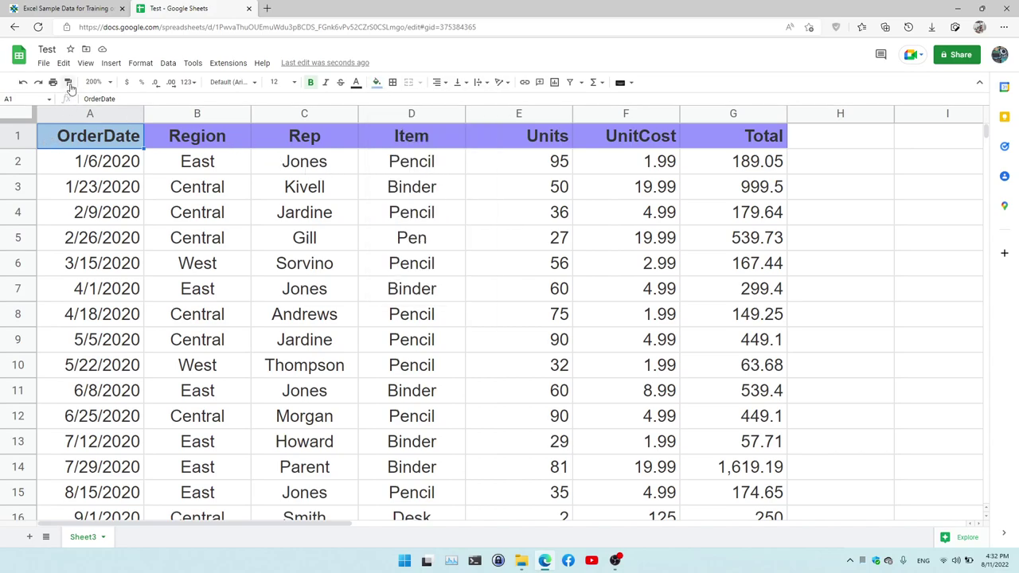
pyautogui.click(68, 82)
pyautogui.moveTo(244, 141); pyautogui.dragTo(738, 131)
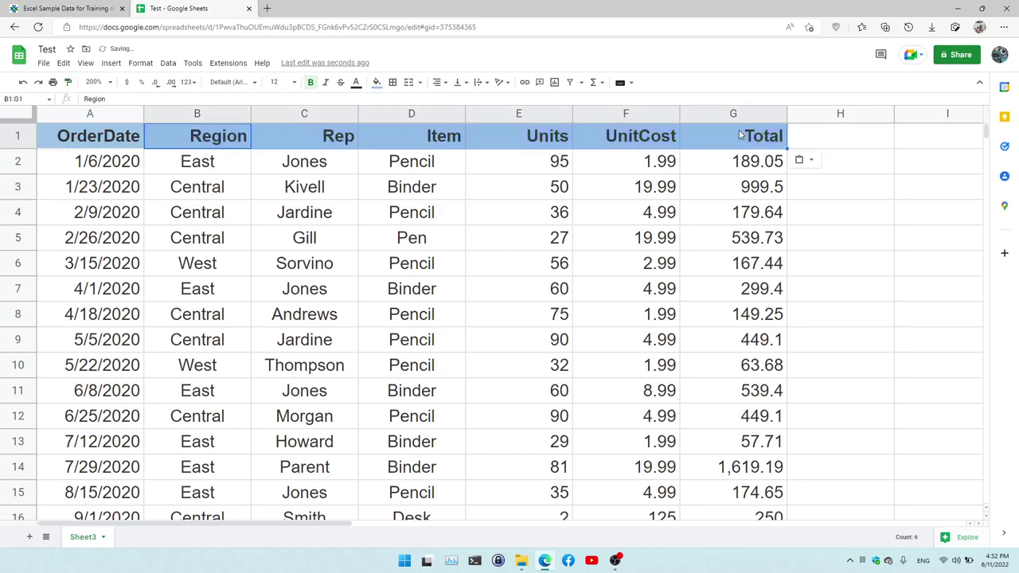
pyautogui.click(464, 264)
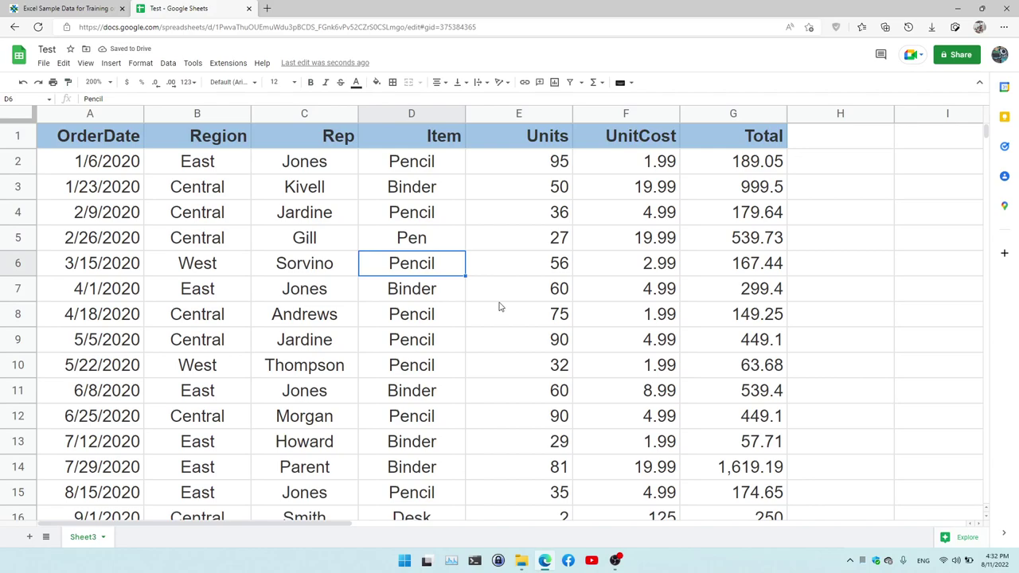
pyautogui.scroll(-2, 499, 307)
pyautogui.scroll(-4, 499, 307)
pyautogui.scroll(-4, 499, 307)
pyautogui.scroll(-1, 499, 306)
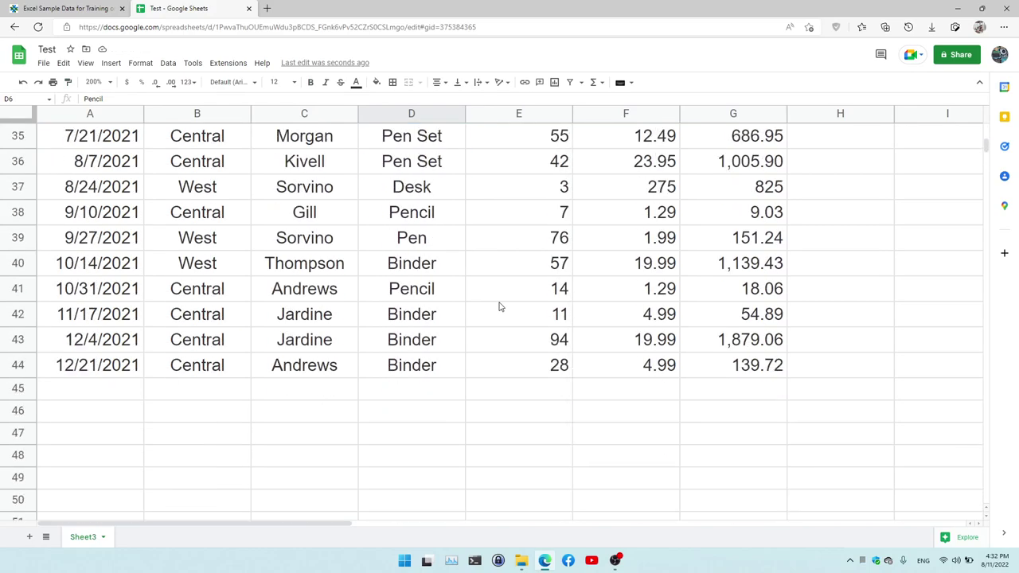
pyautogui.scroll(7, 499, 307)
pyautogui.scroll(5, 499, 307)
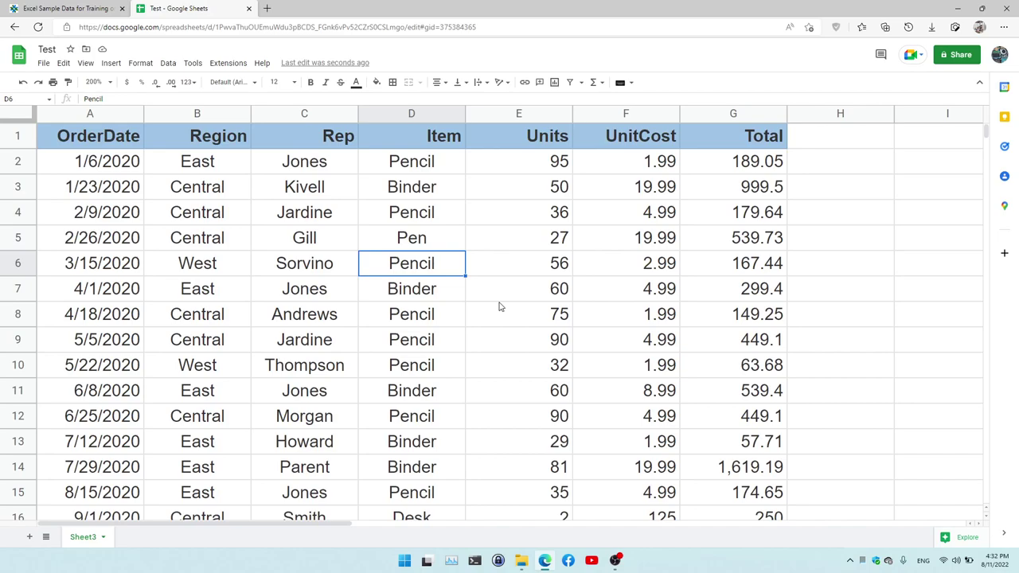
pyautogui.click(70, 9)
pyautogui.scroll(5, 600, 261)
pyautogui.scroll(5, 600, 261)
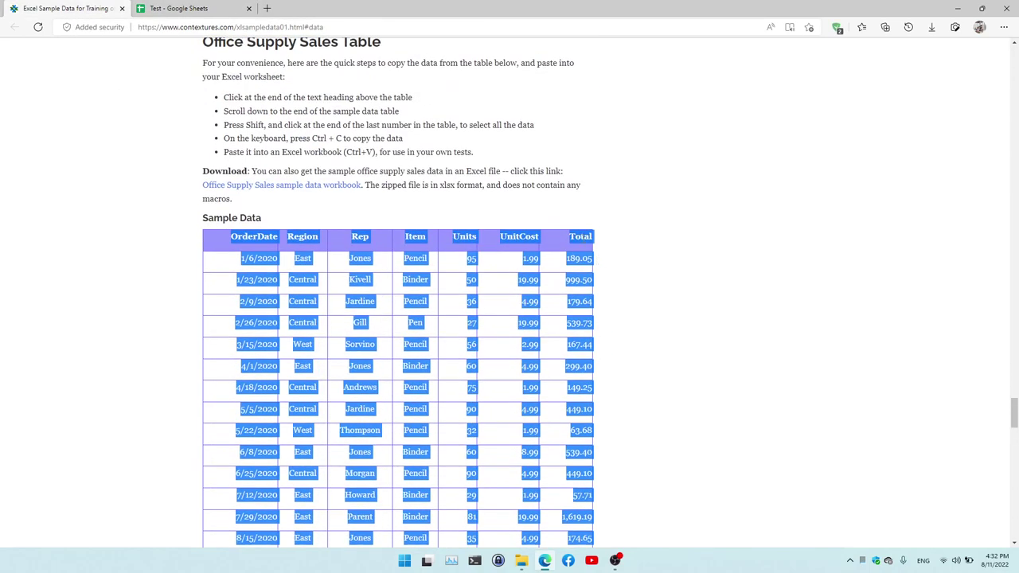
pyautogui.scroll(1, 265, 80)
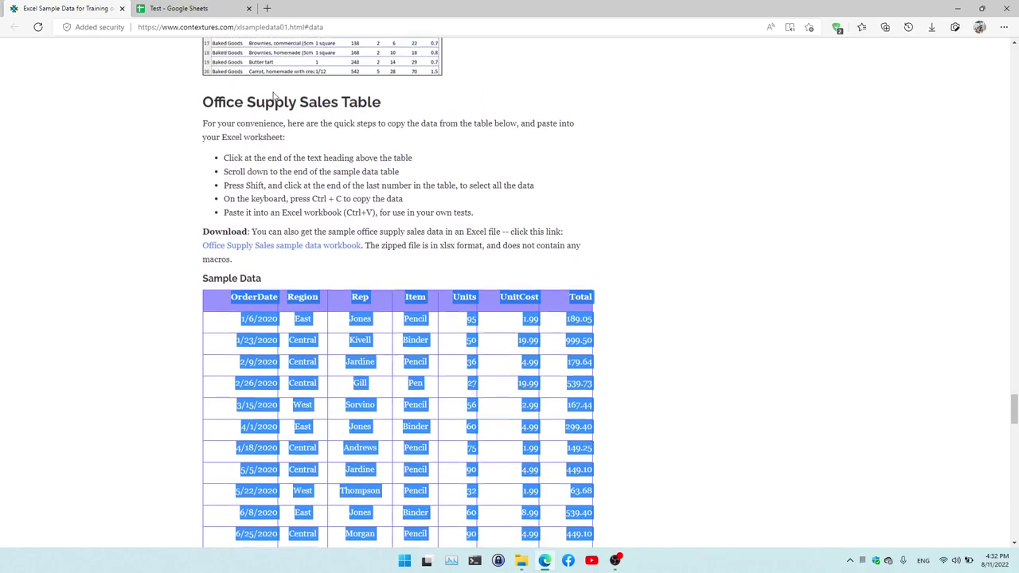
pyautogui.moveTo(203, 117); pyautogui.dragTo(400, 125)
pyautogui.click(206, 9)
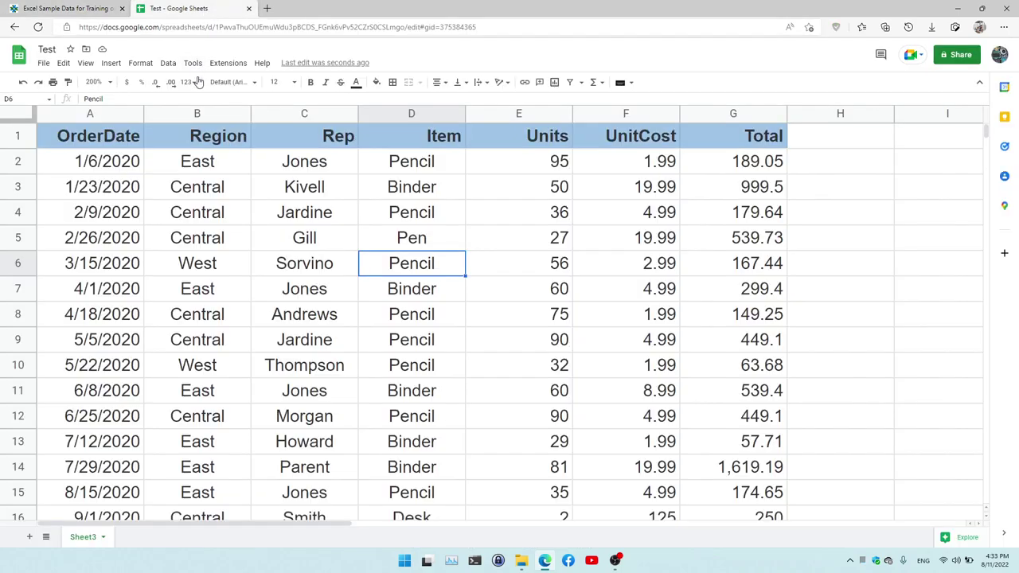
# Shrink the widths of columns B, C, D, E, F and G to tighten the table
pyautogui.click(869, 218)
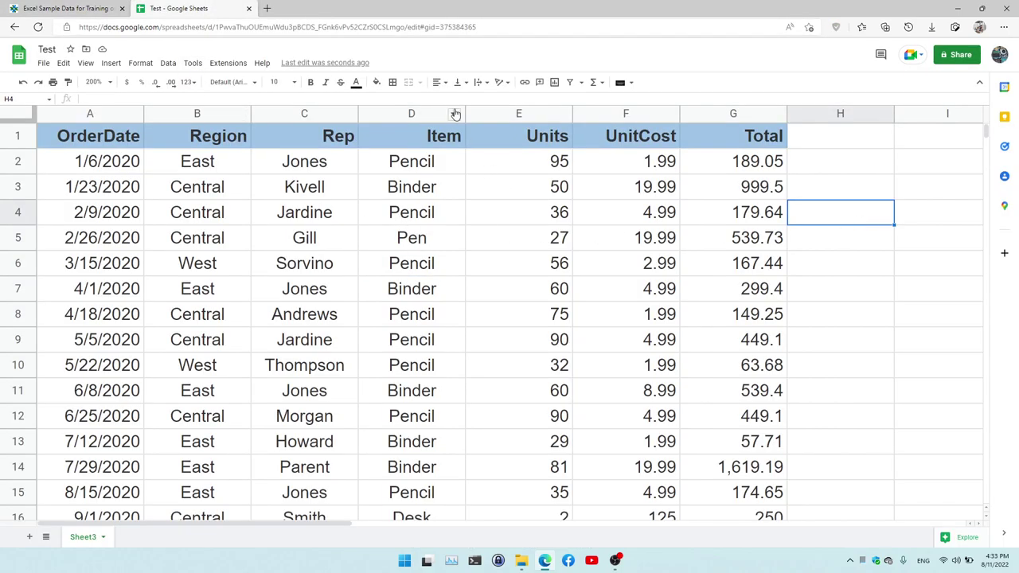
pyautogui.moveTo(463, 113); pyautogui.dragTo(452, 113)
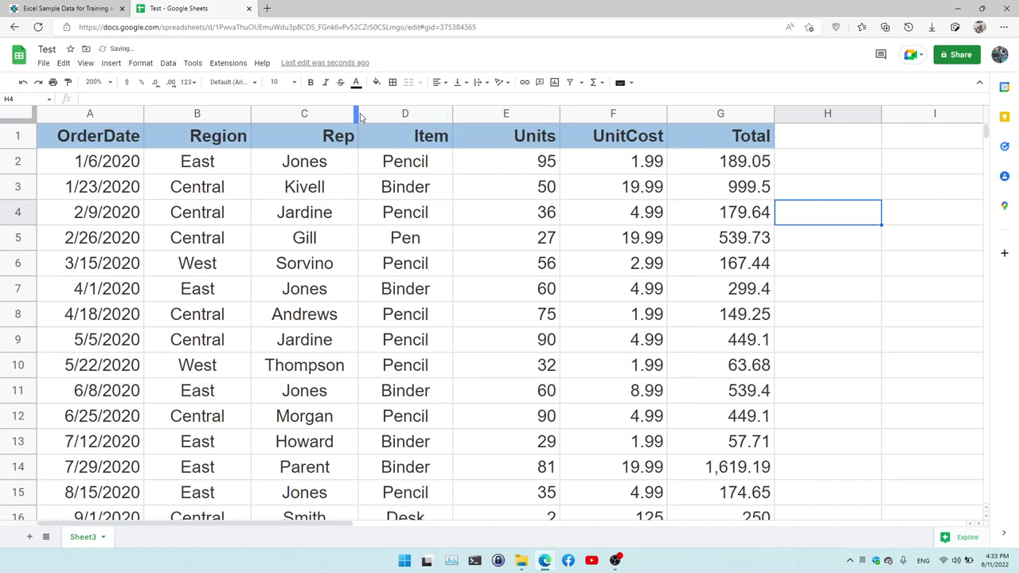
pyautogui.moveTo(357, 113); pyautogui.dragTo(342, 113)
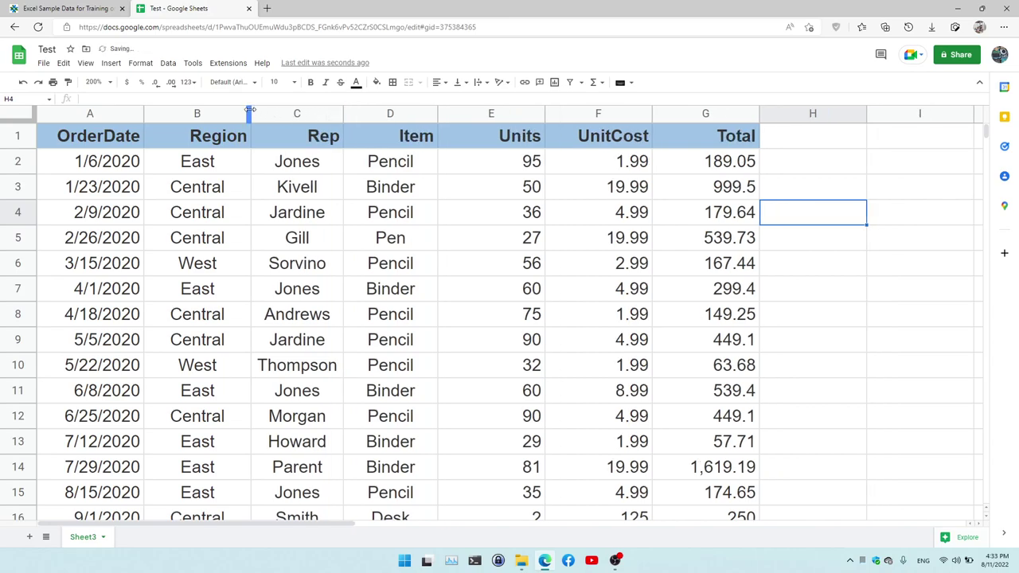
pyautogui.moveTo(250, 113); pyautogui.dragTo(241, 113)
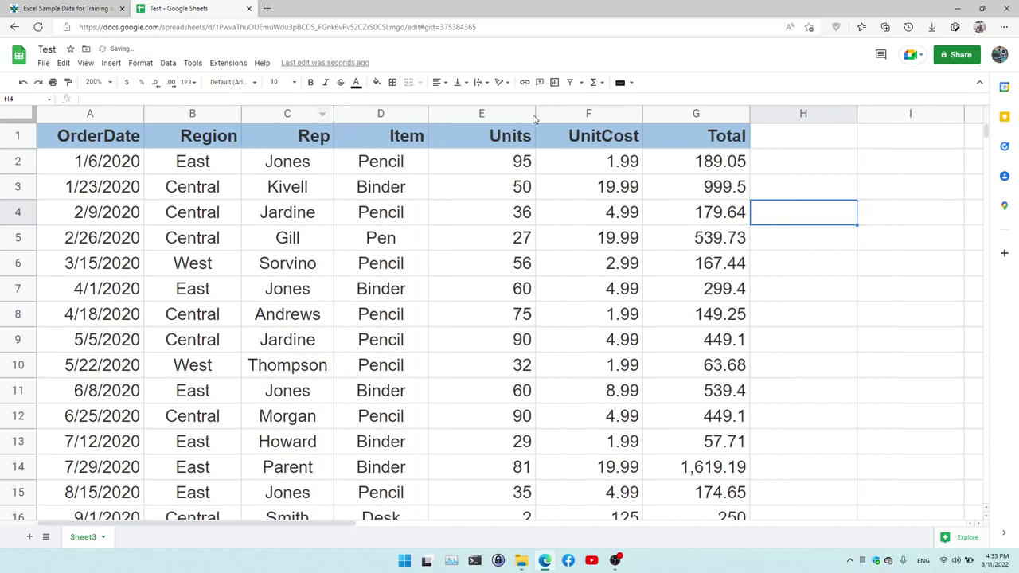
pyautogui.moveTo(534, 113); pyautogui.dragTo(507, 113)
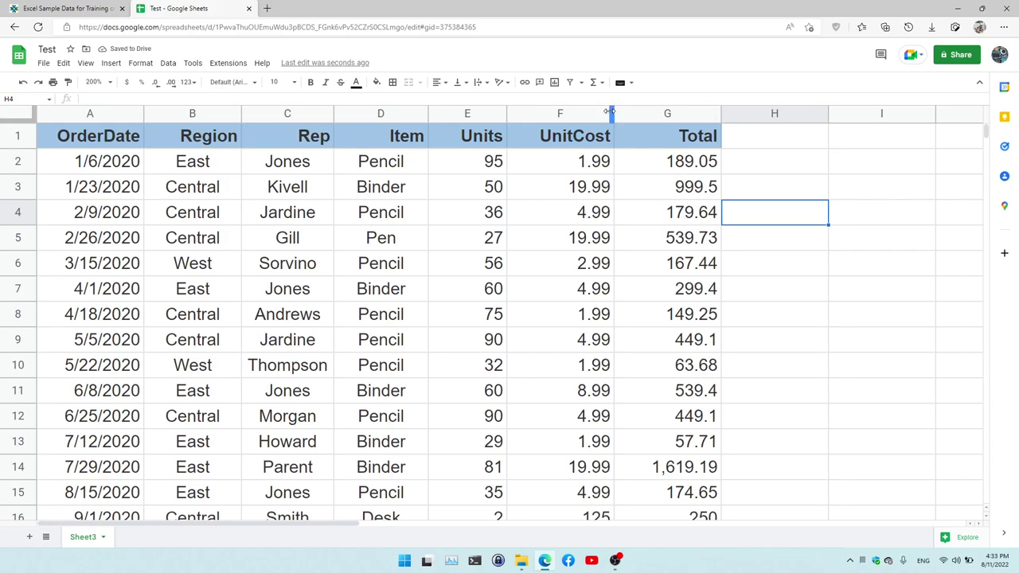
pyautogui.moveTo(610, 113); pyautogui.dragTo(599, 113)
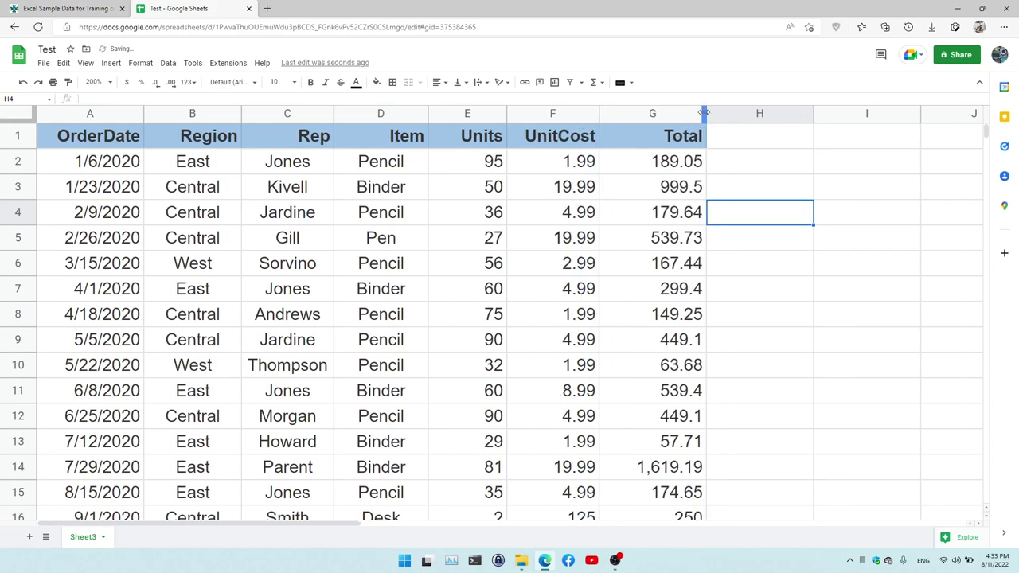
pyautogui.moveTo(704, 113); pyautogui.dragTo(685, 113)
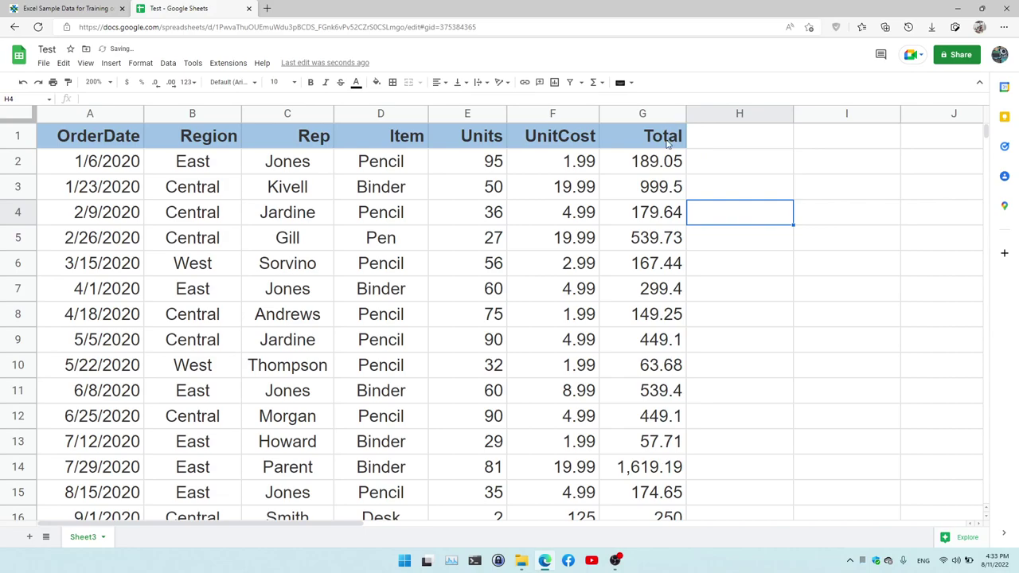
pyautogui.click(122, 167)
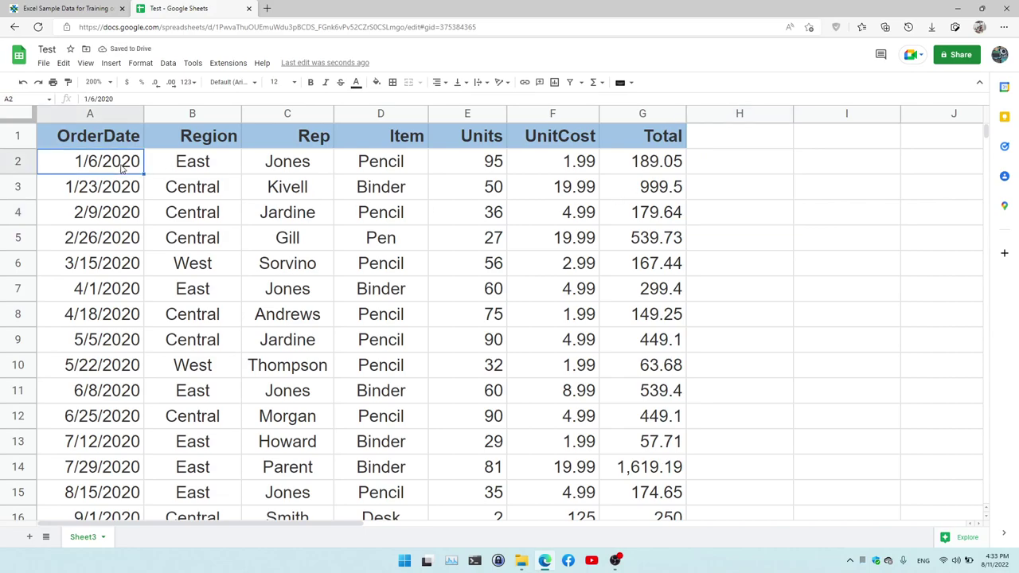
pyautogui.click(227, 165)
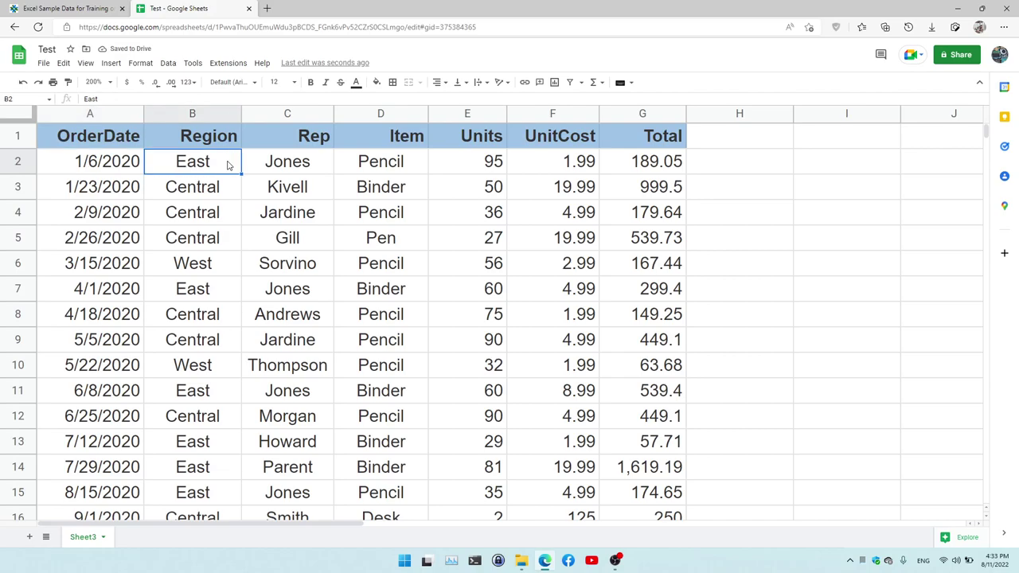
pyautogui.click(319, 164)
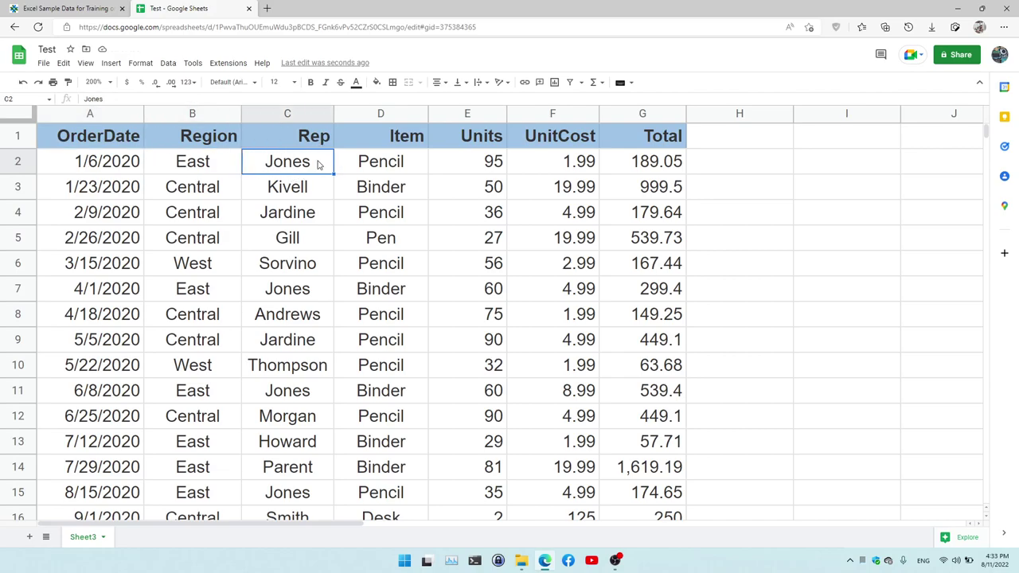
pyautogui.click(408, 162)
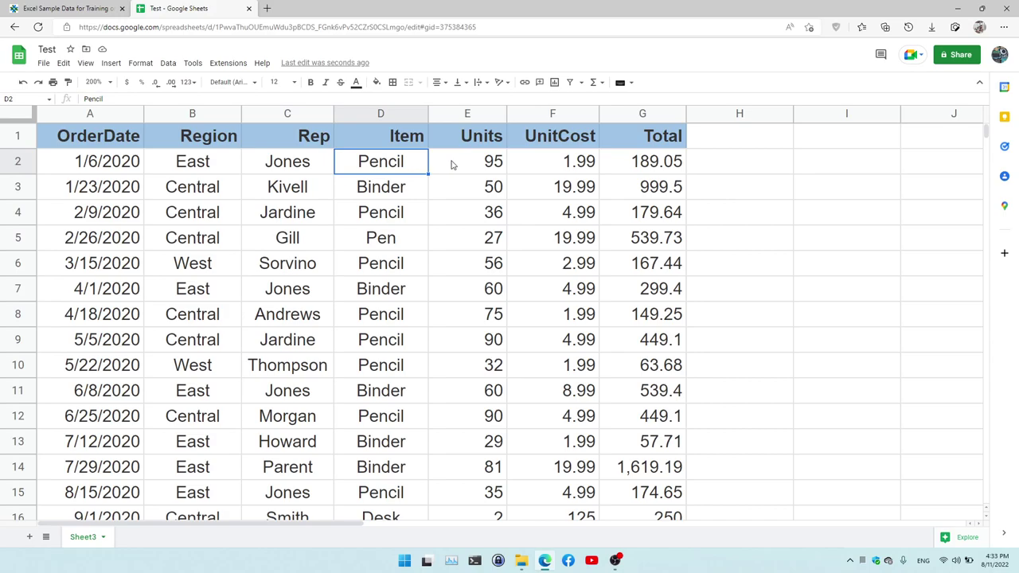
pyautogui.click(486, 163)
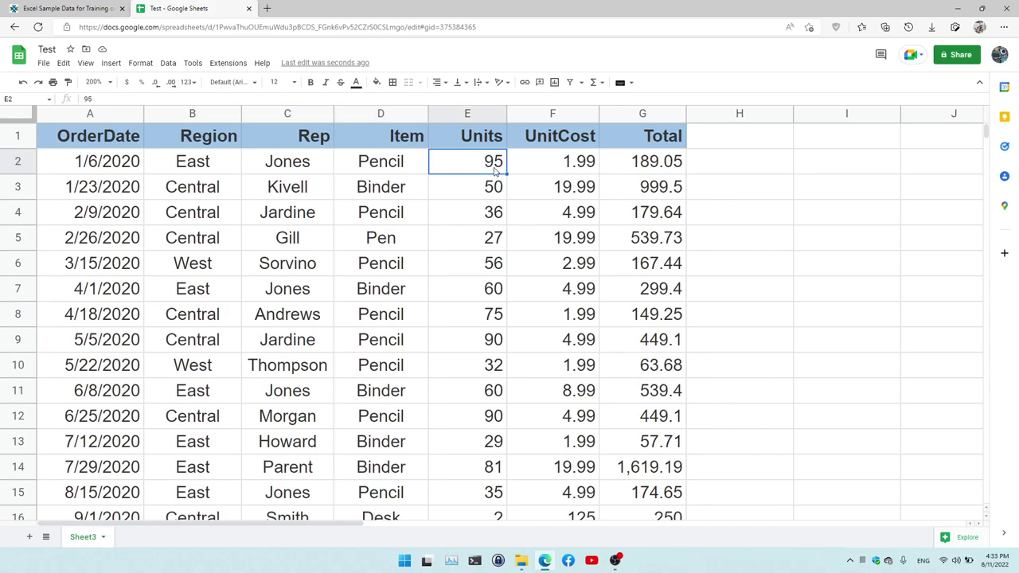
pyautogui.click(587, 167)
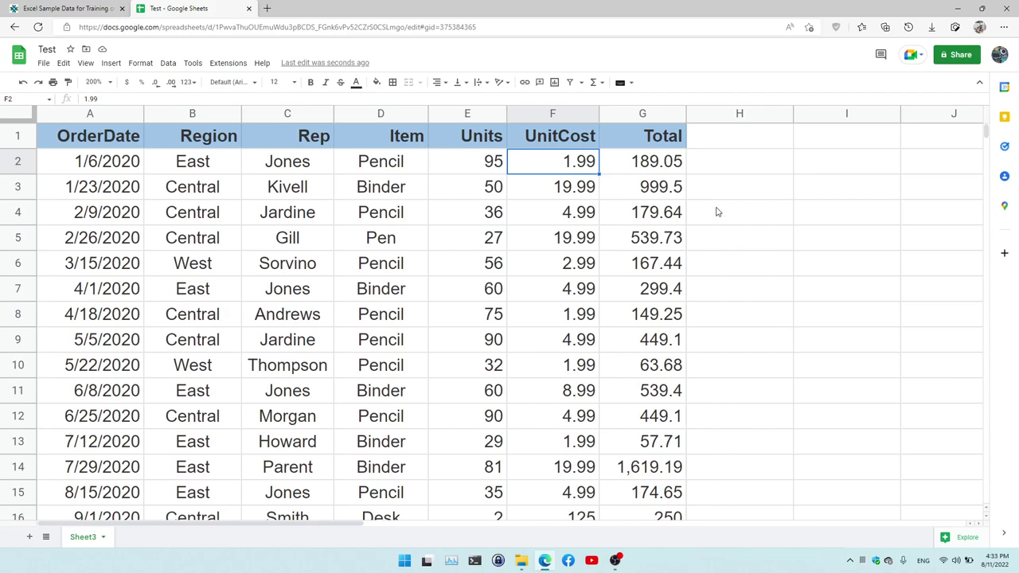
pyautogui.click(637, 117)
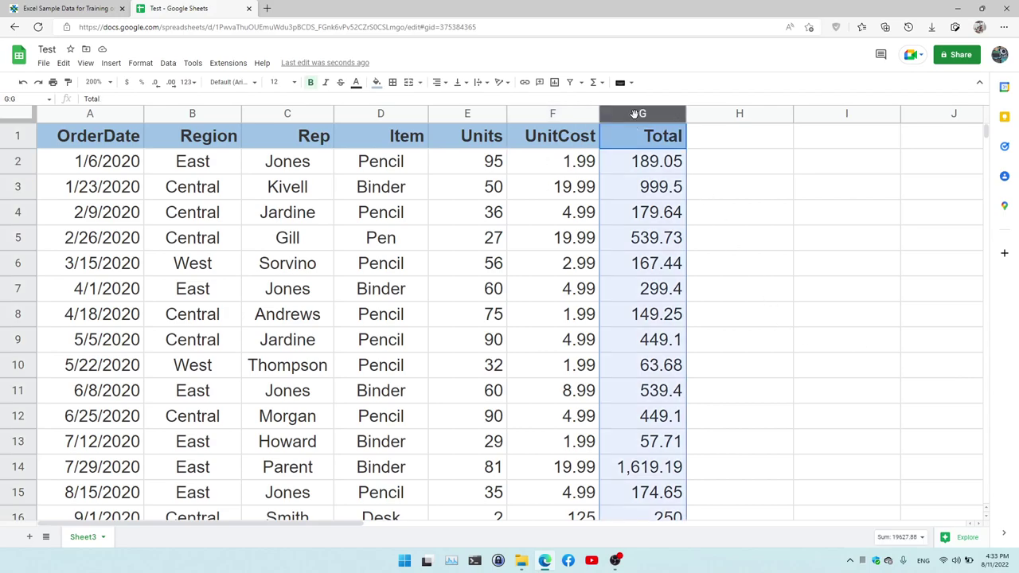
pyautogui.rightClick(637, 118)
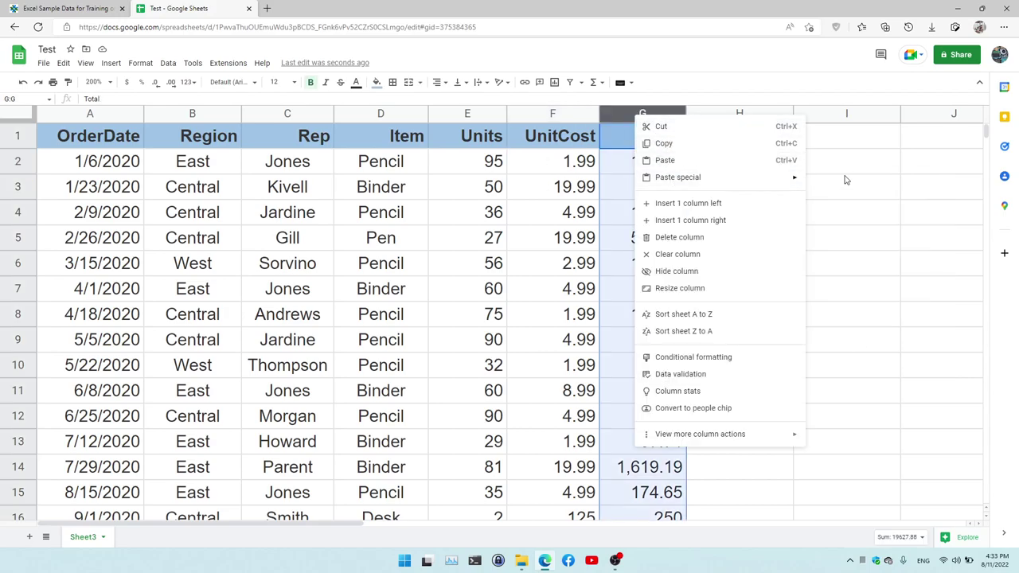
pyautogui.click(661, 165)
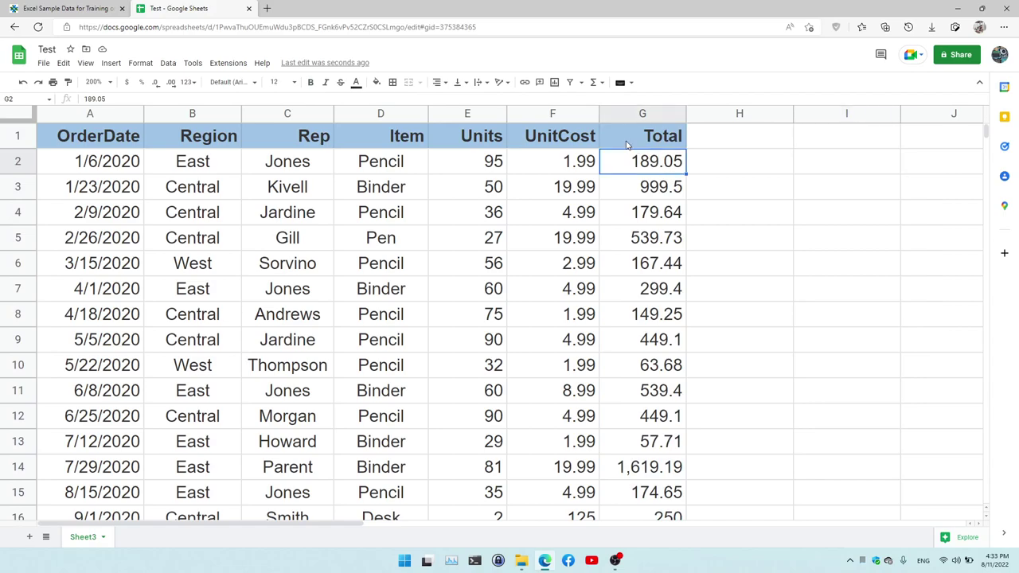
pyautogui.click(620, 114)
pyautogui.rightClick(620, 114)
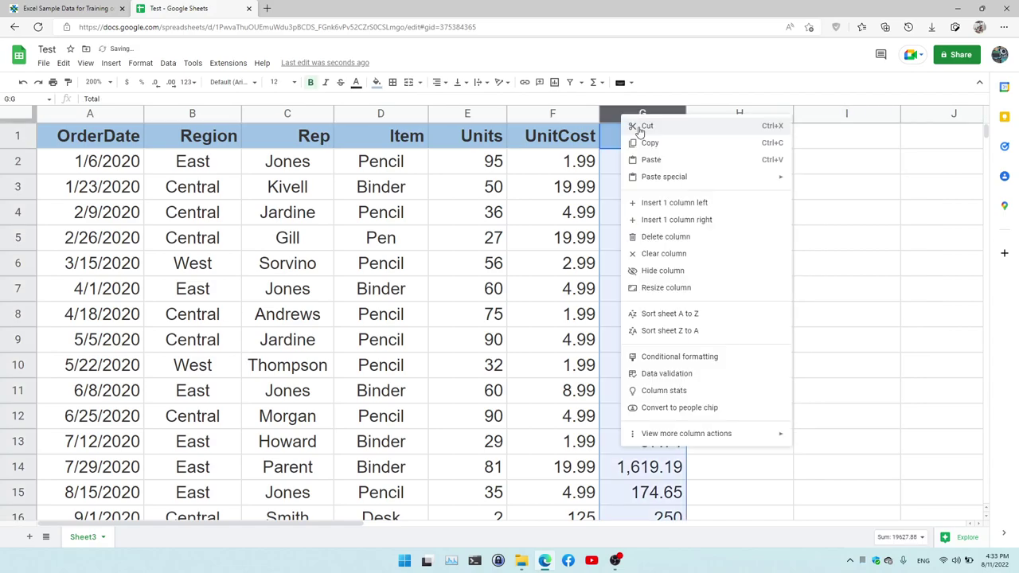
pyautogui.click(832, 191)
pyautogui.click(667, 168)
pyautogui.scroll(-6, 747, 392)
pyautogui.scroll(-10, 747, 391)
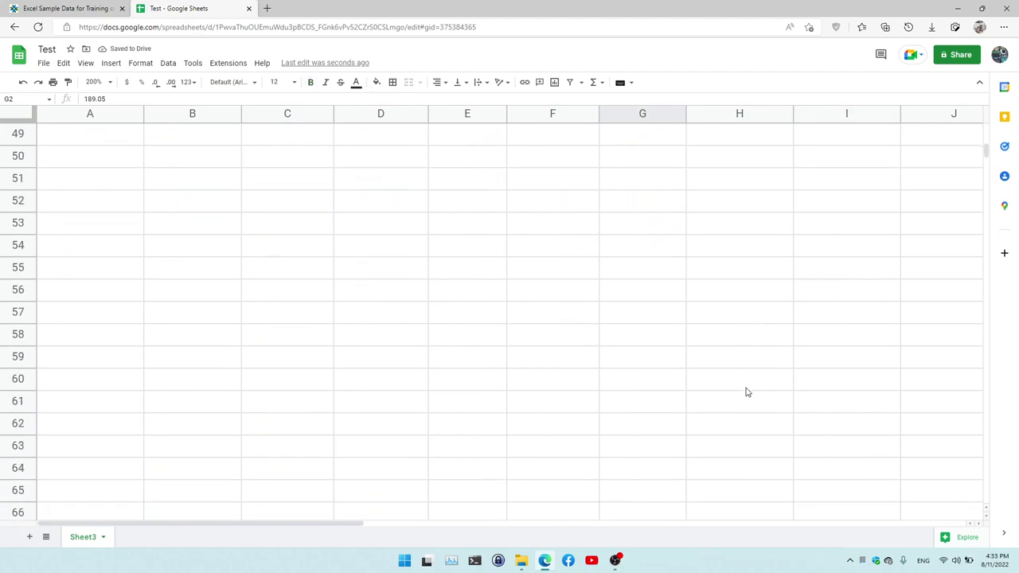
pyautogui.scroll(5, 746, 391)
pyautogui.keyDown('shift'); pyautogui.click(649, 375); pyautogui.keyUp('shift')
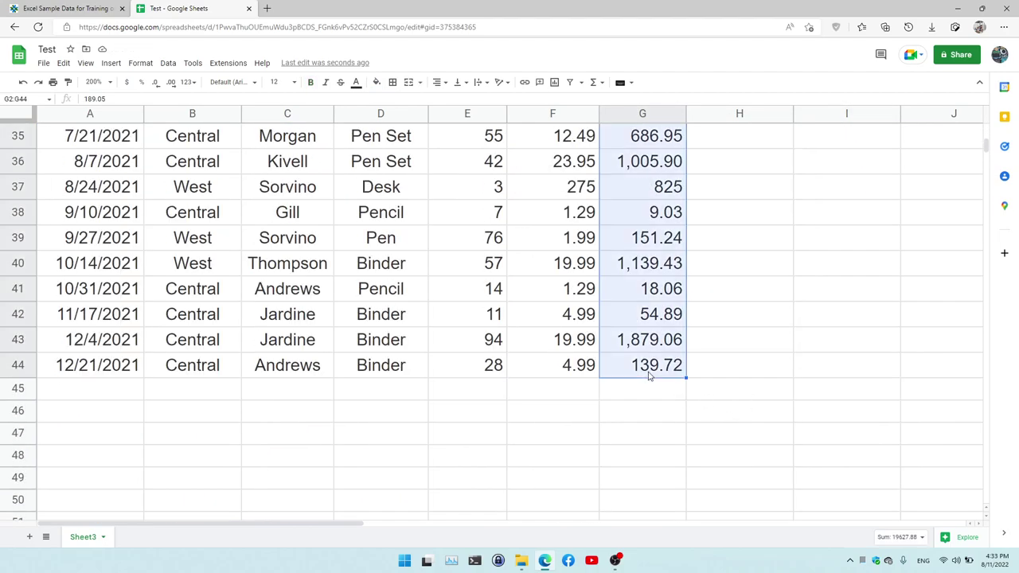
pyautogui.click(760, 316)
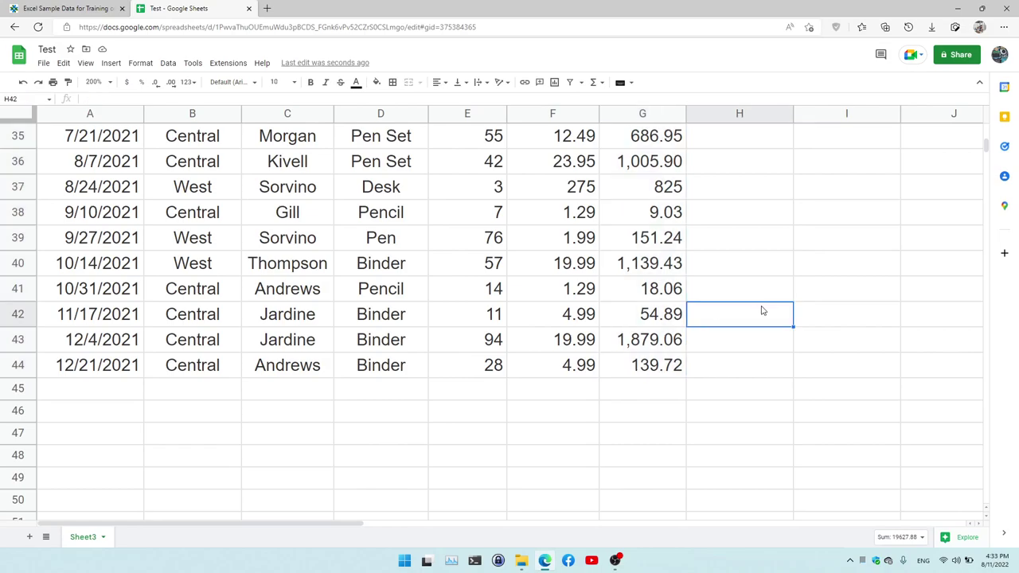
pyautogui.scroll(5, 762, 314)
pyautogui.scroll(4, 762, 314)
pyautogui.scroll(2, 761, 317)
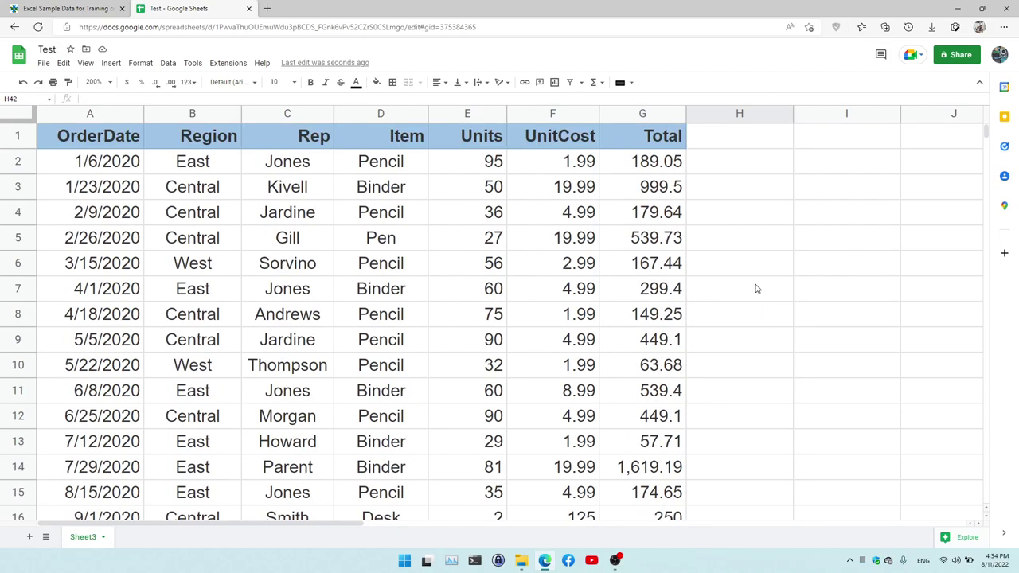
pyautogui.click(630, 117)
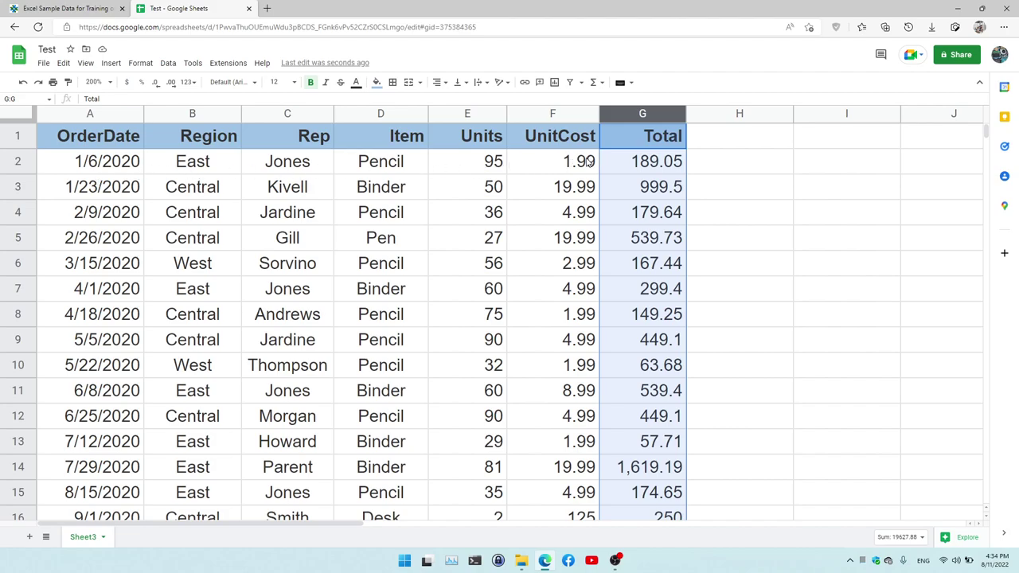
pyautogui.click(16, 161)
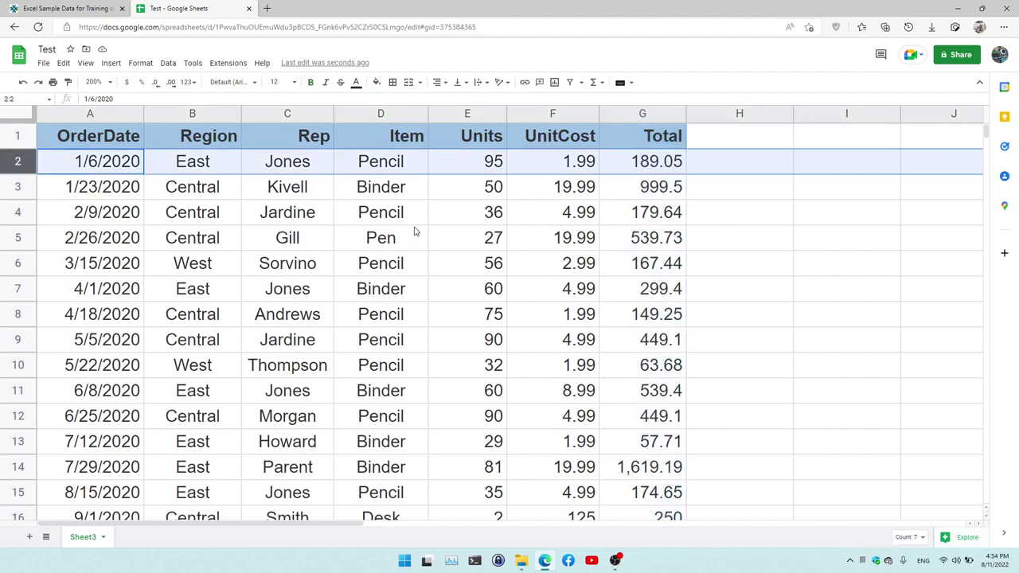
pyautogui.click(668, 165)
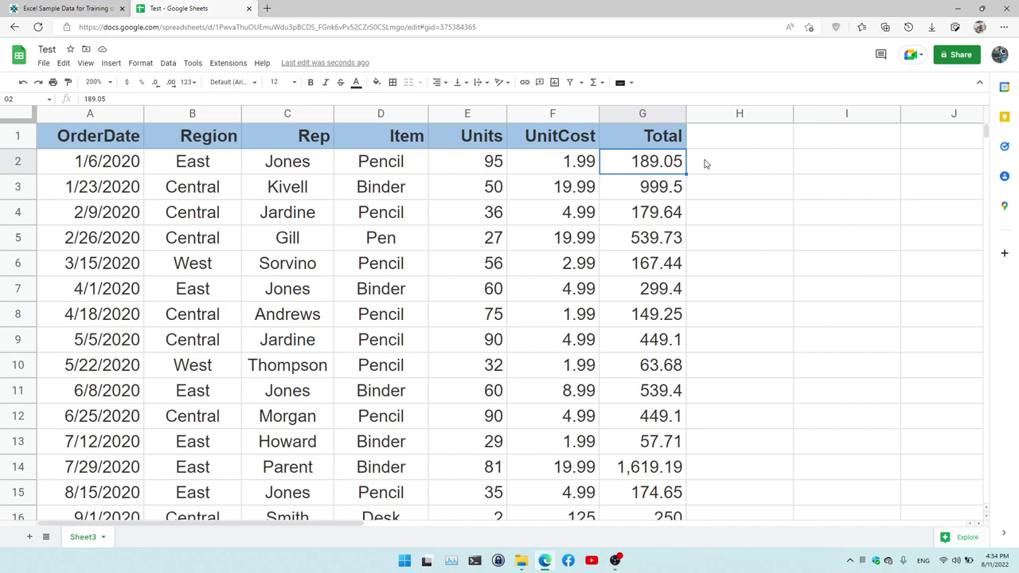
pyautogui.click(756, 164)
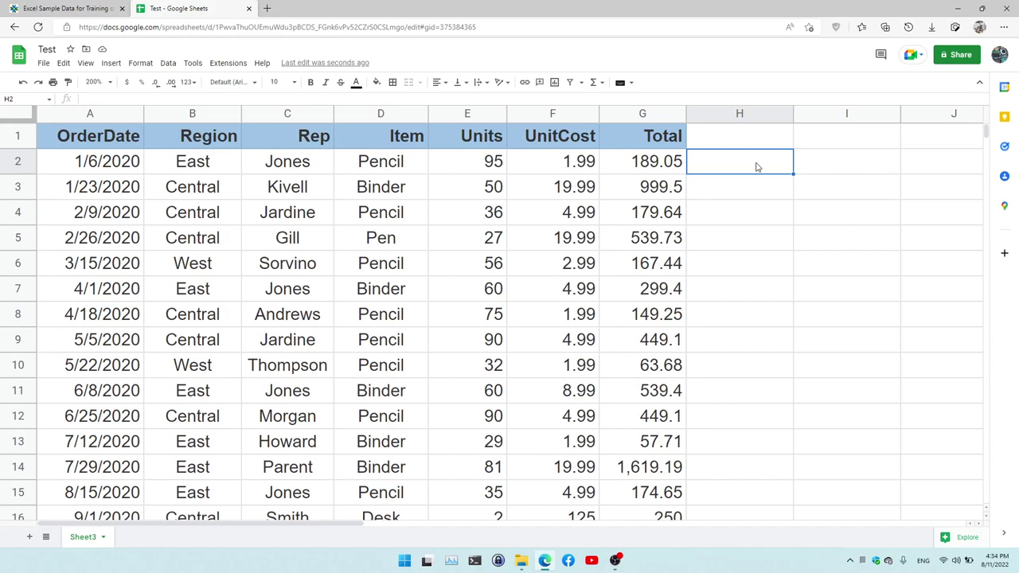
pyautogui.write('gifodps')
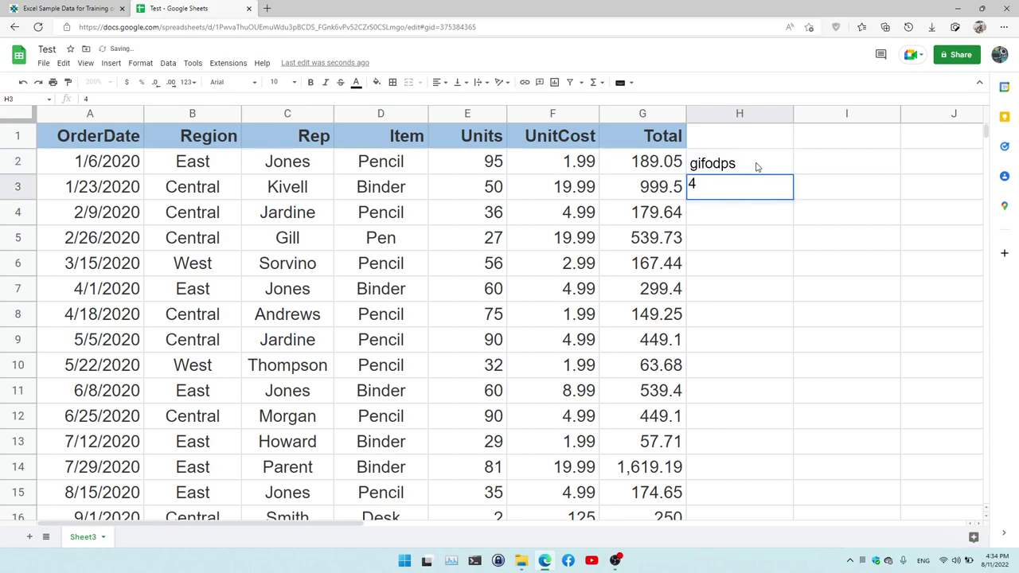
pyautogui.press('BackSpace')
pyautogui.click(755, 169)
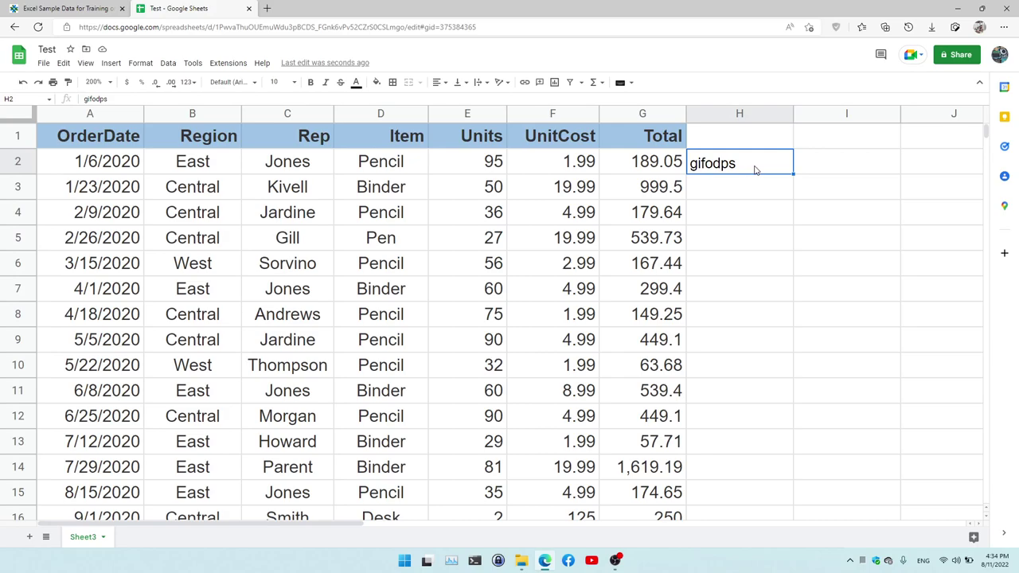
pyautogui.press('Delete')
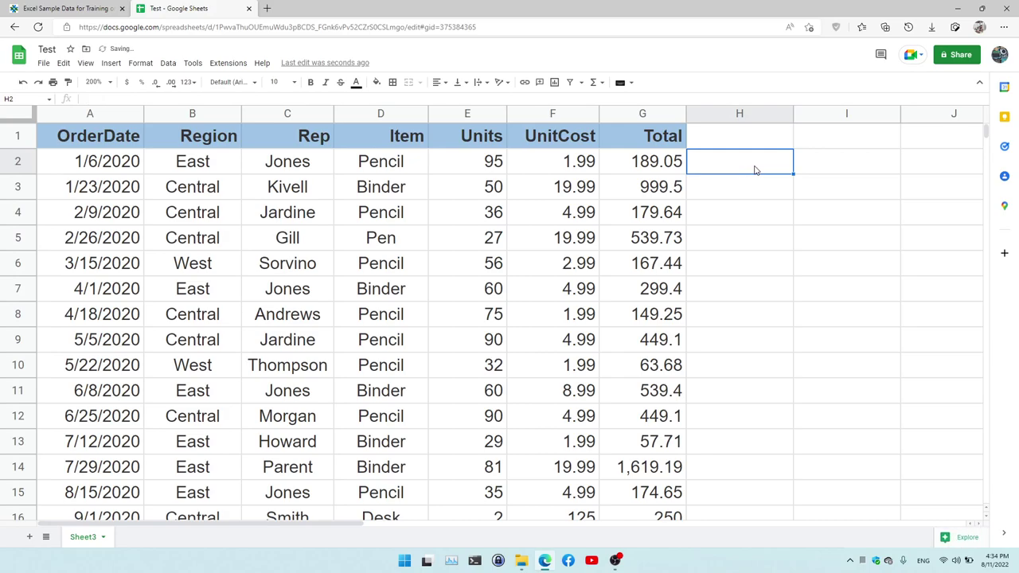
pyautogui.write('=')
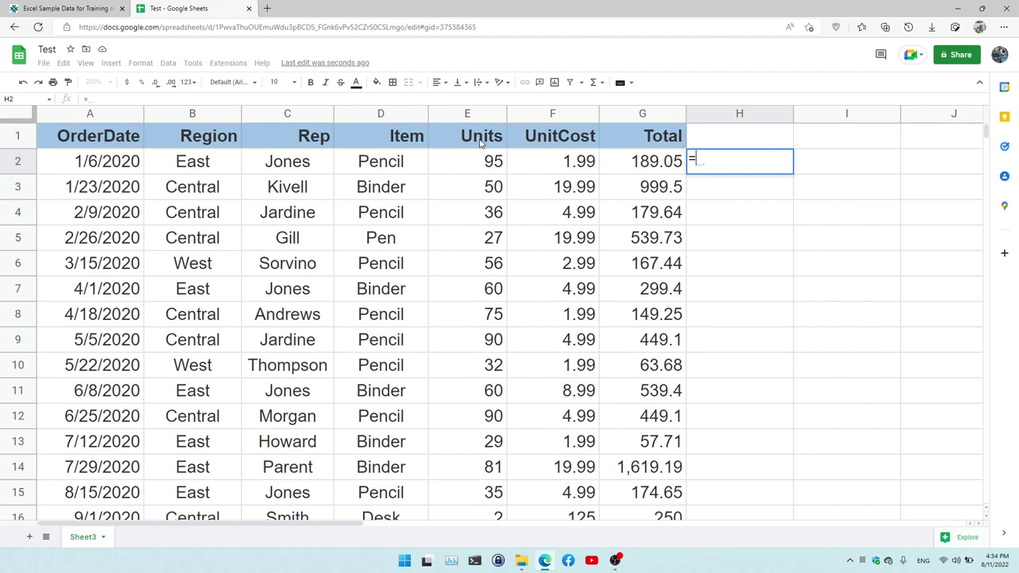
pyautogui.press('Escape')
# Head column H 'Total = Units x UnitCost', widen it to fit, and fill H1 orange
pyautogui.click(753, 134)
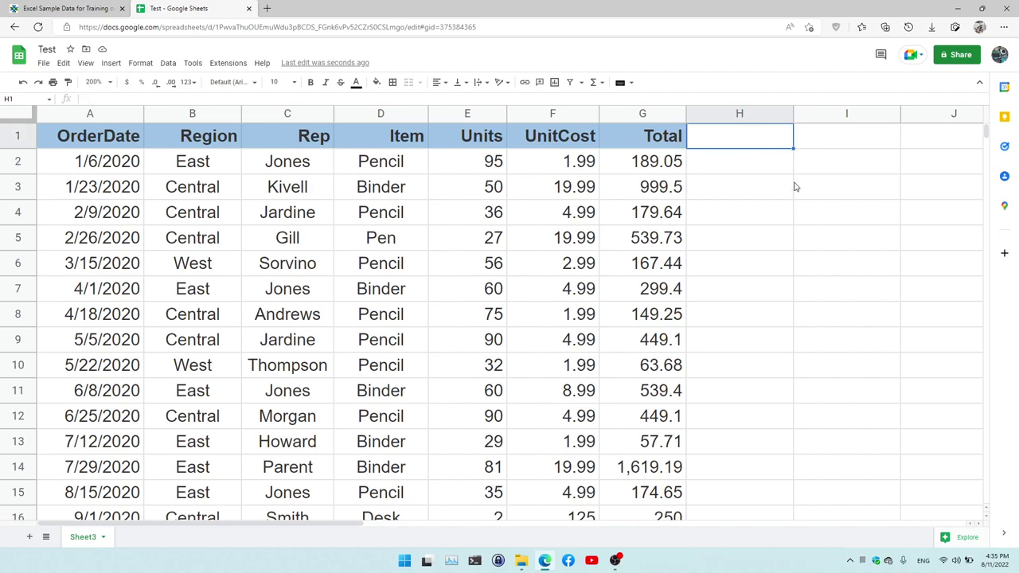
pyautogui.write('Total ')
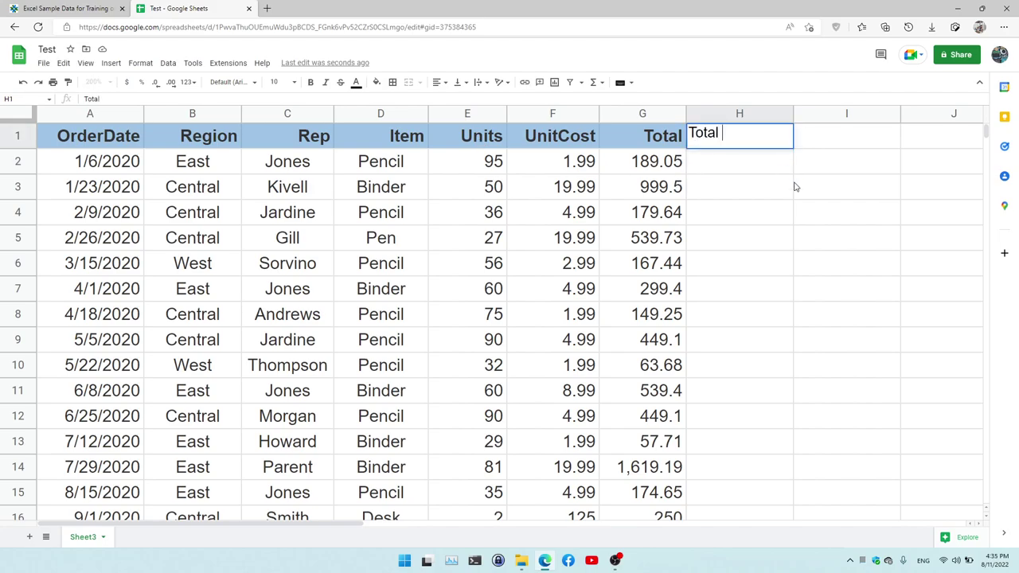
pyautogui.write('= ')
pyautogui.write('Units ')
pyautogui.write('x ')
pyautogui.write('Unit')
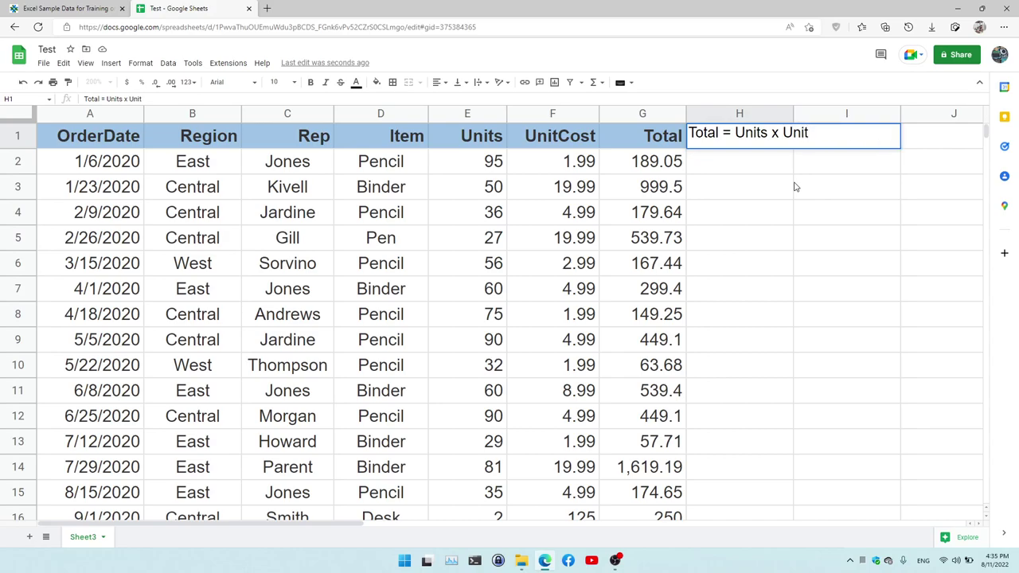
pyautogui.write('Cost')
pyautogui.press('Return')
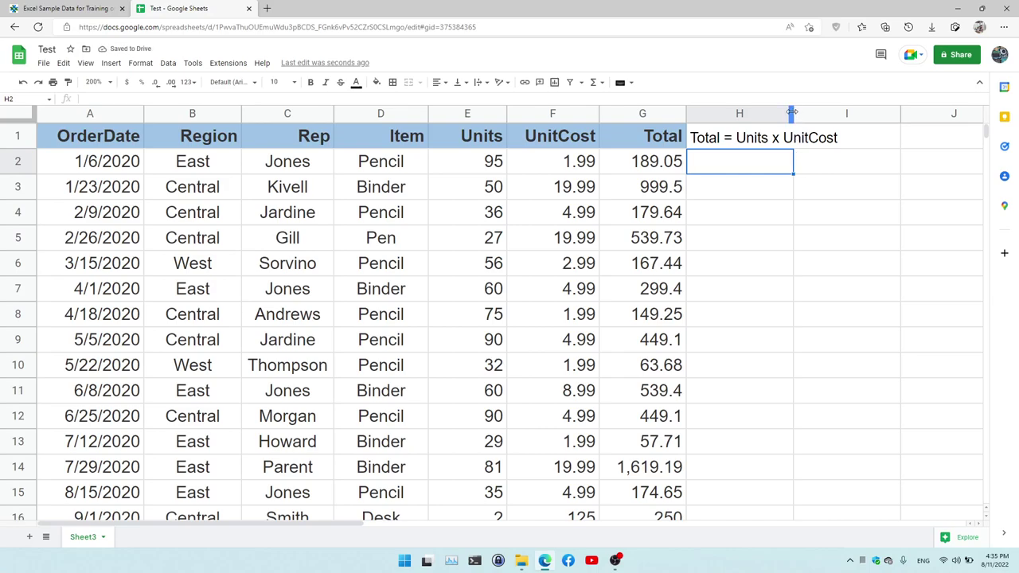
pyautogui.moveTo(792, 113); pyautogui.dragTo(845, 113)
pyautogui.click(812, 137)
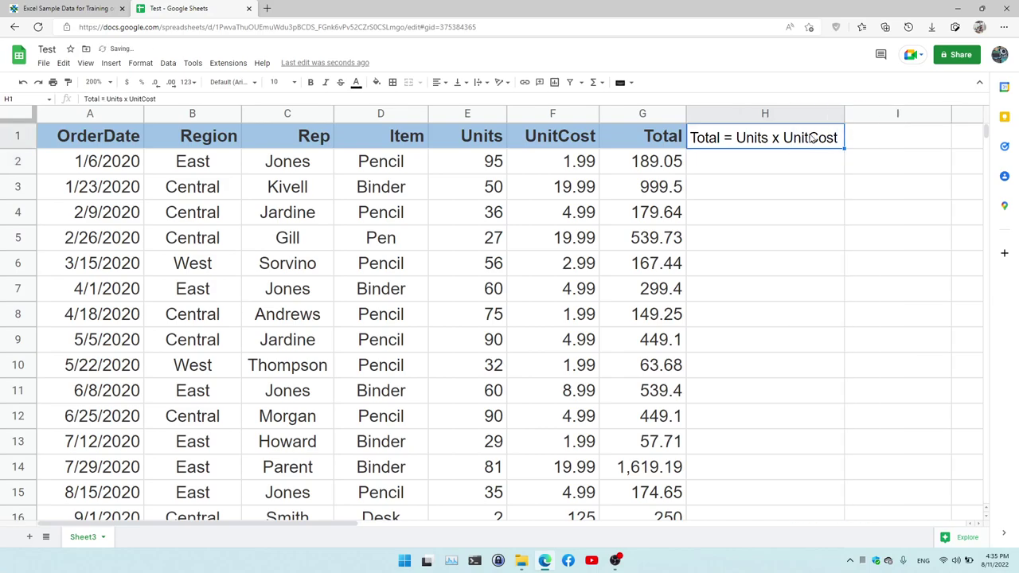
pyautogui.click(377, 82)
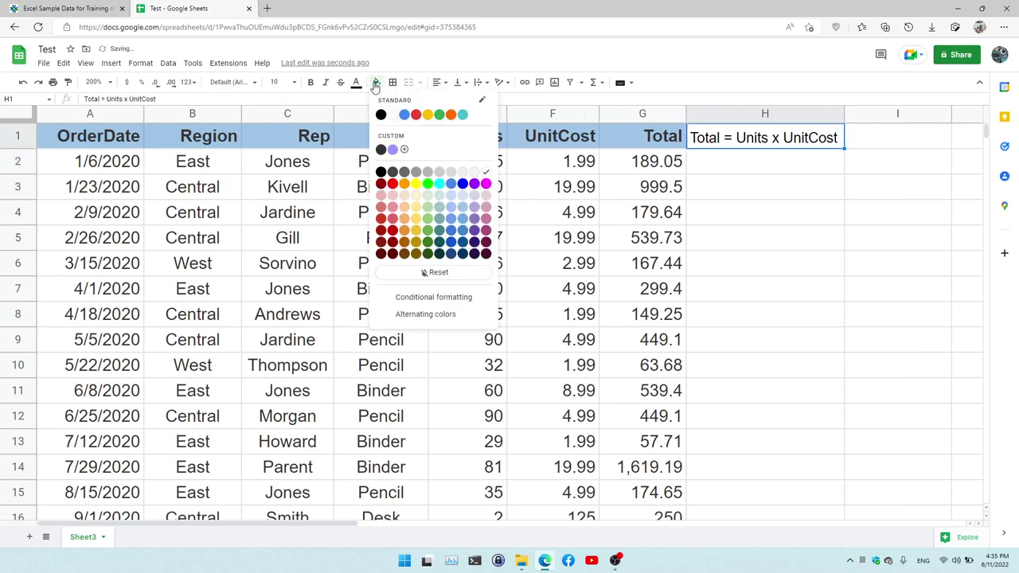
pyautogui.click(404, 184)
pyautogui.click(721, 169)
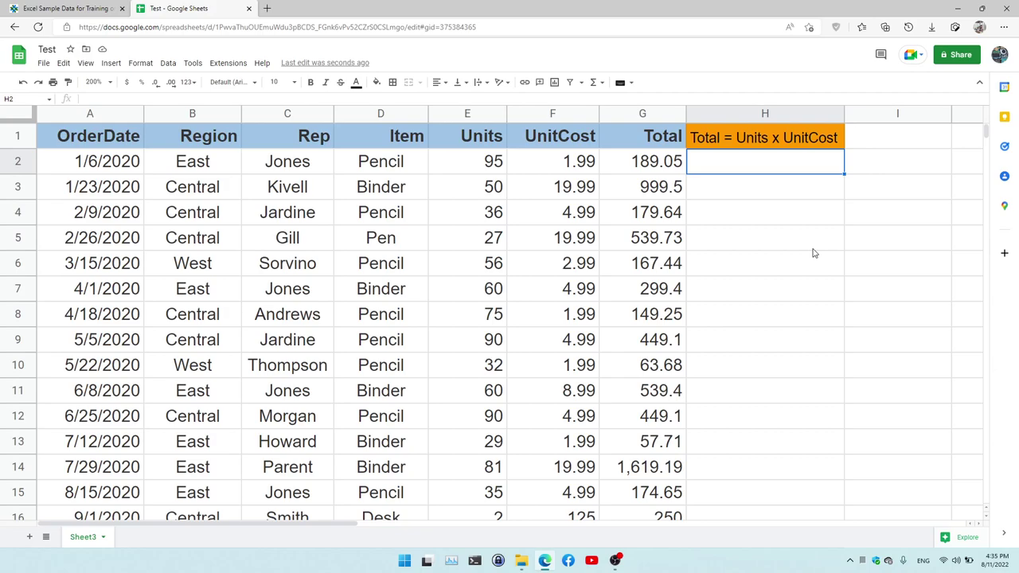
# Enter the formula =E2*F2 in H2, giving 189.05 for the first order
pyautogui.write('=')
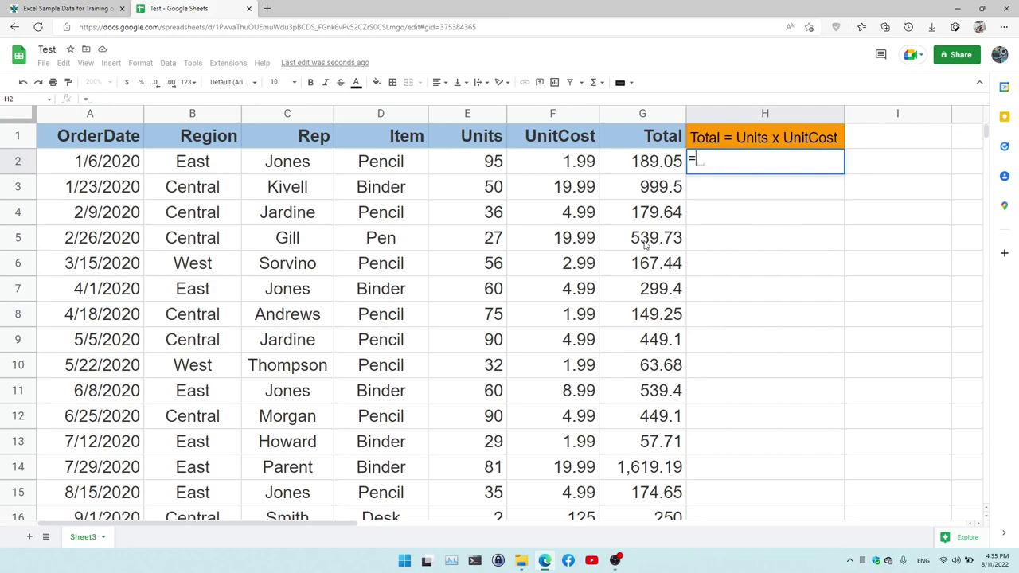
pyautogui.click(476, 167)
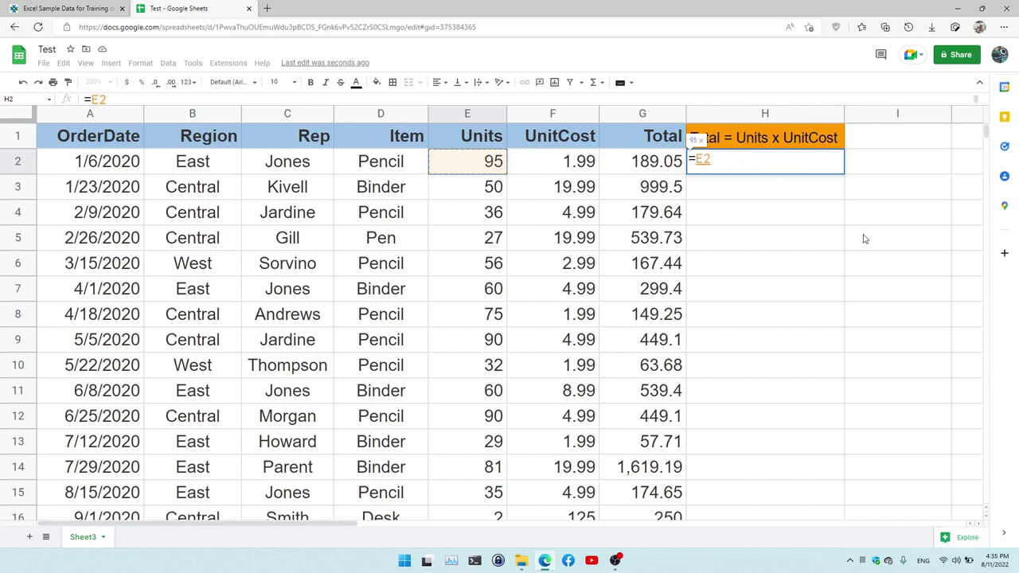
pyautogui.write('*')
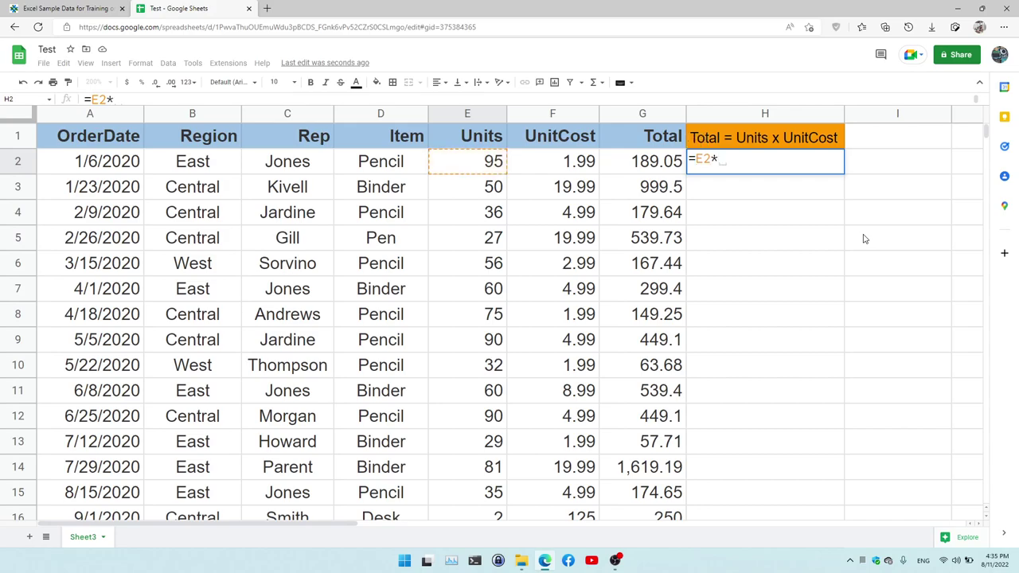
pyautogui.click(542, 171)
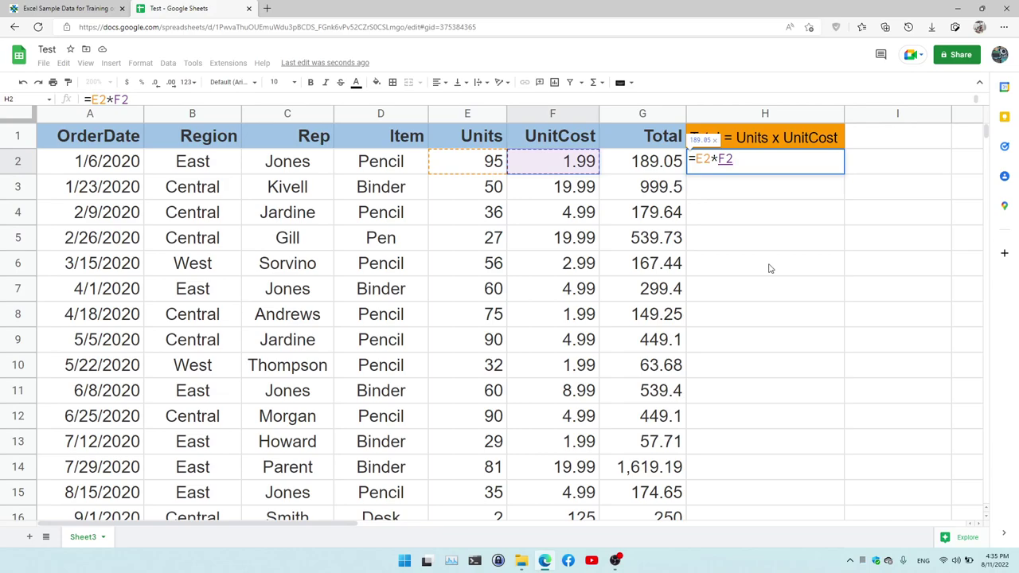
pyautogui.press('Return')
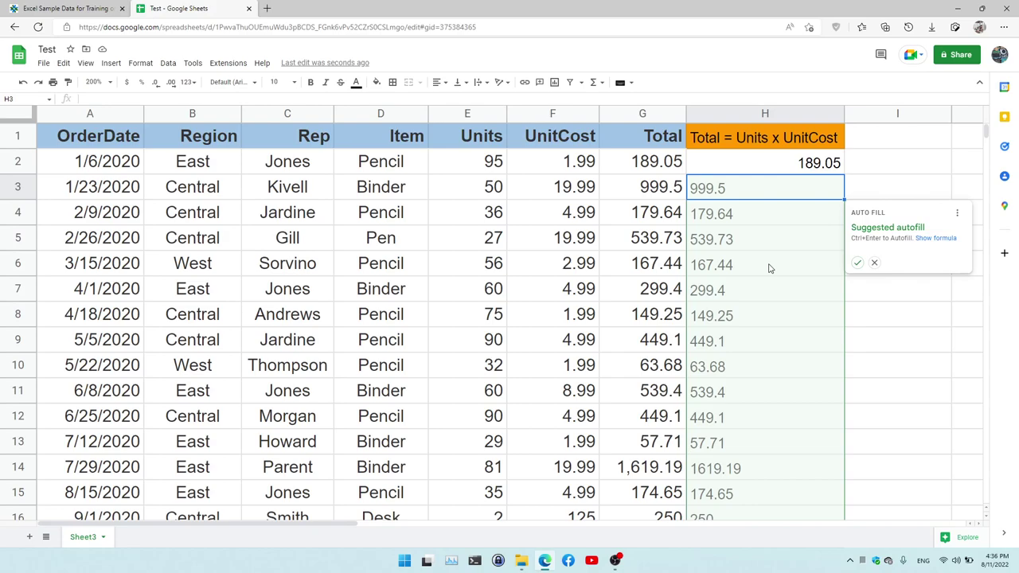
pyautogui.press('Escape')
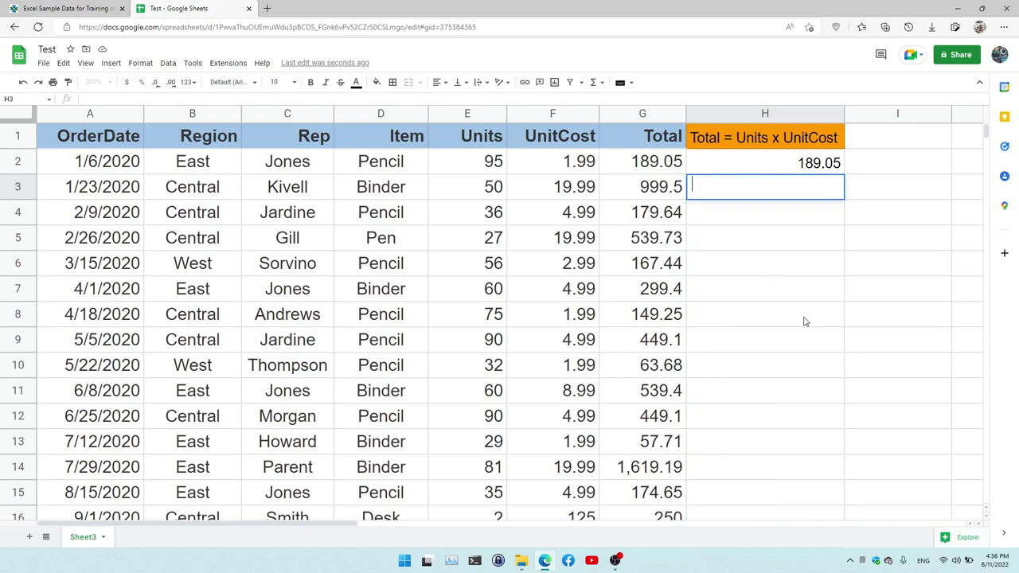
pyautogui.click(882, 210)
pyautogui.click(805, 164)
pyautogui.press('Delete')
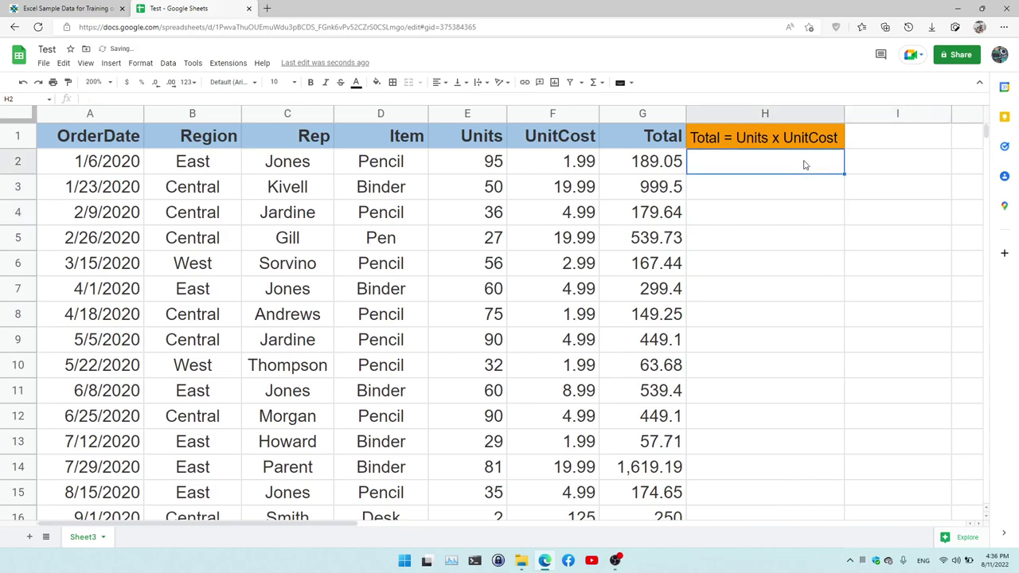
pyautogui.write('=')
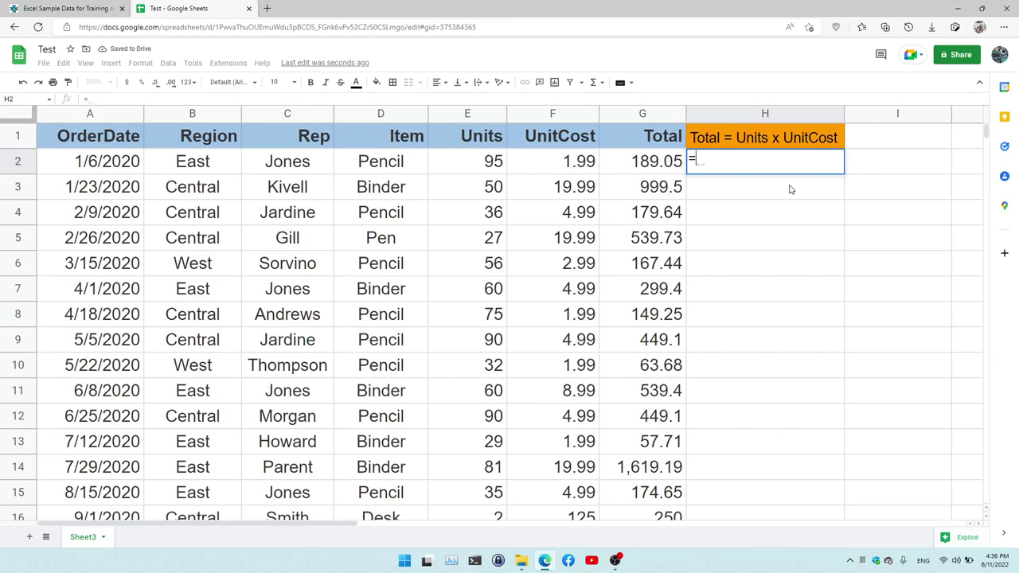
pyautogui.write('E2*')
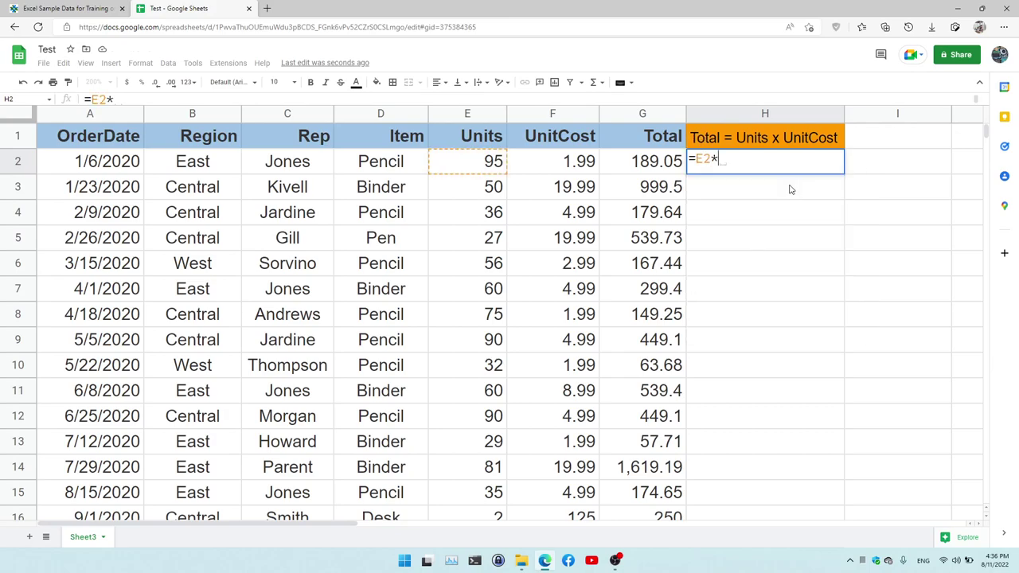
pyautogui.write('F2')
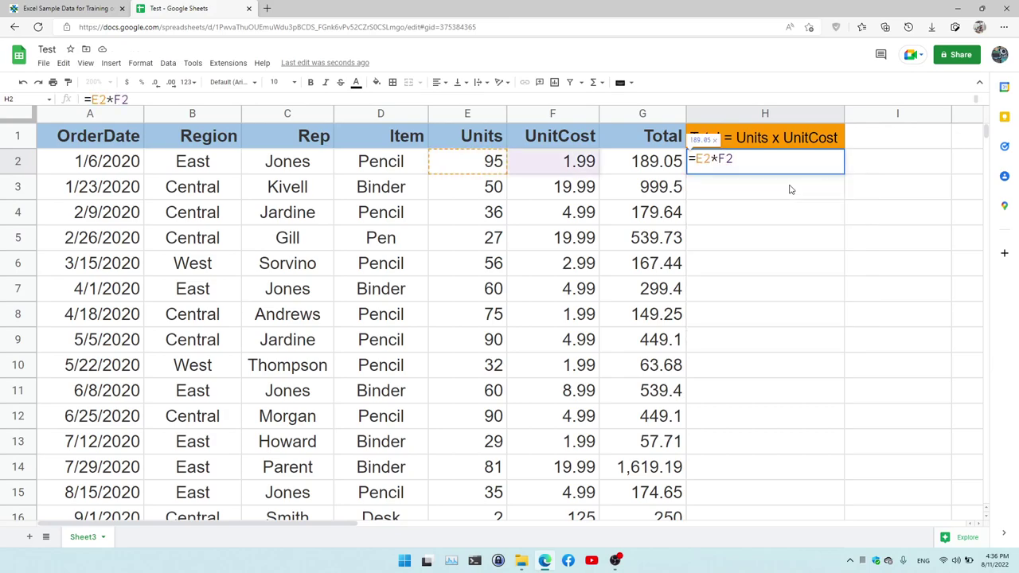
pyautogui.press('Return')
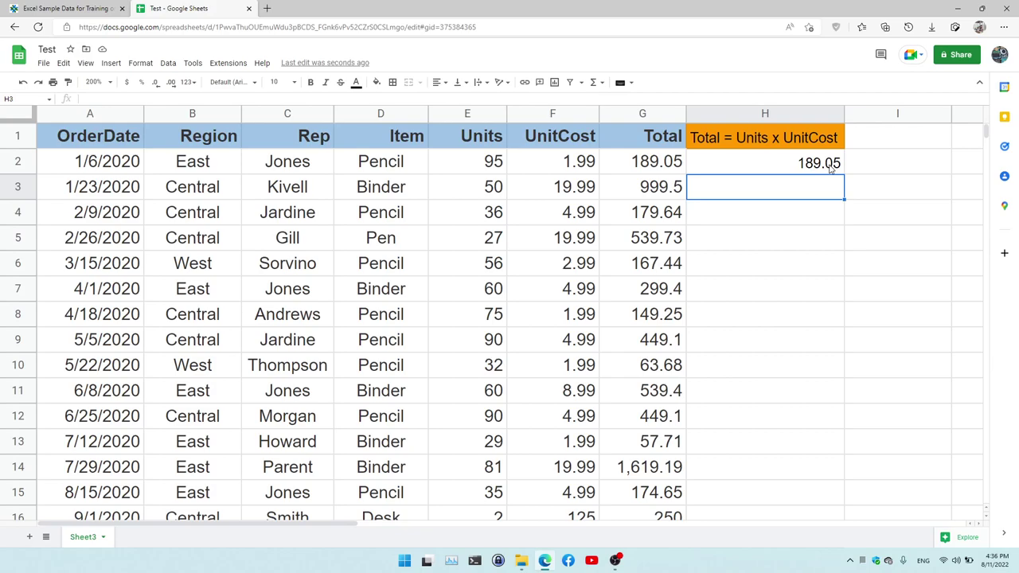
# Copy the =E2*F2 formula from H2 down every order row and check the results
pyautogui.click(788, 171)
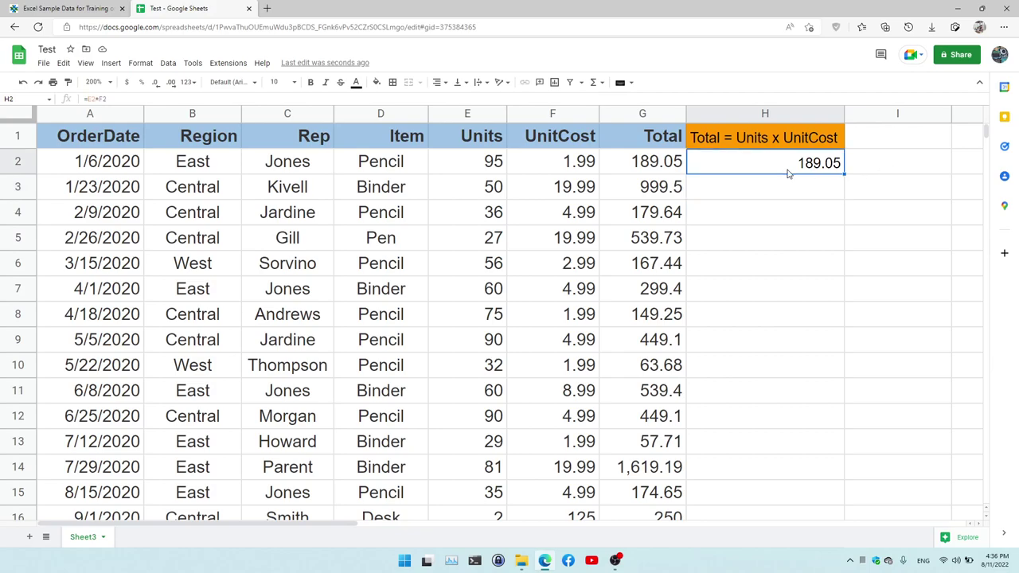
pyautogui.doubleClick(843, 172)
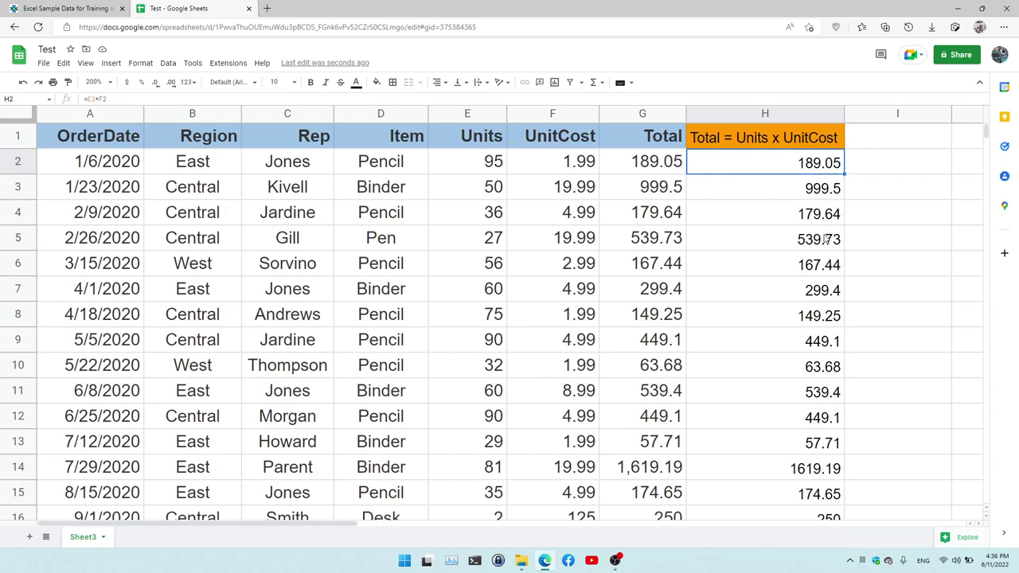
pyautogui.scroll(-3, 826, 242)
pyautogui.scroll(-5, 826, 241)
pyautogui.scroll(-3, 823, 254)
pyautogui.scroll(-2, 820, 270)
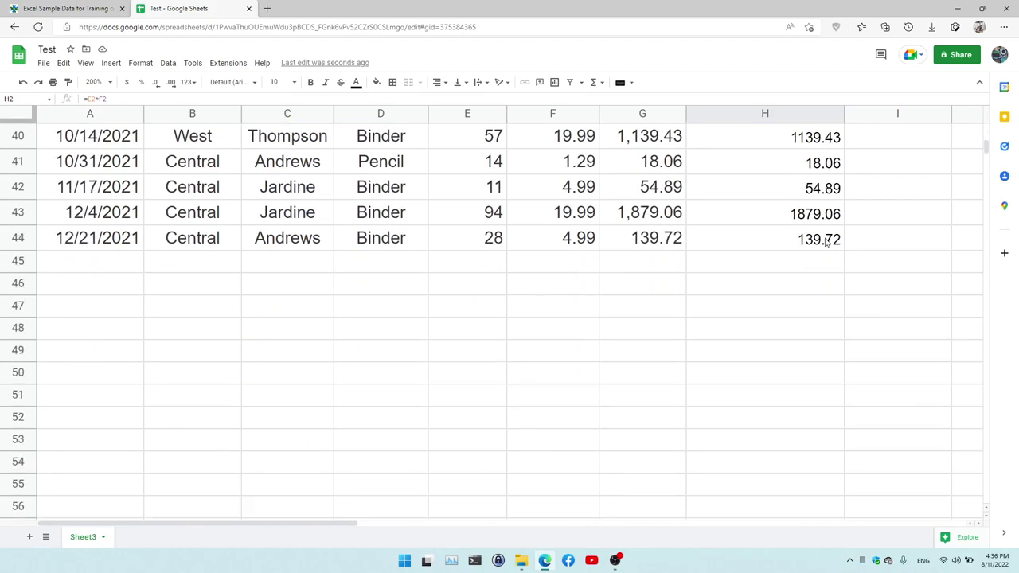
pyautogui.scroll(1, 815, 290)
pyautogui.scroll(4, 815, 290)
pyautogui.scroll(6, 813, 290)
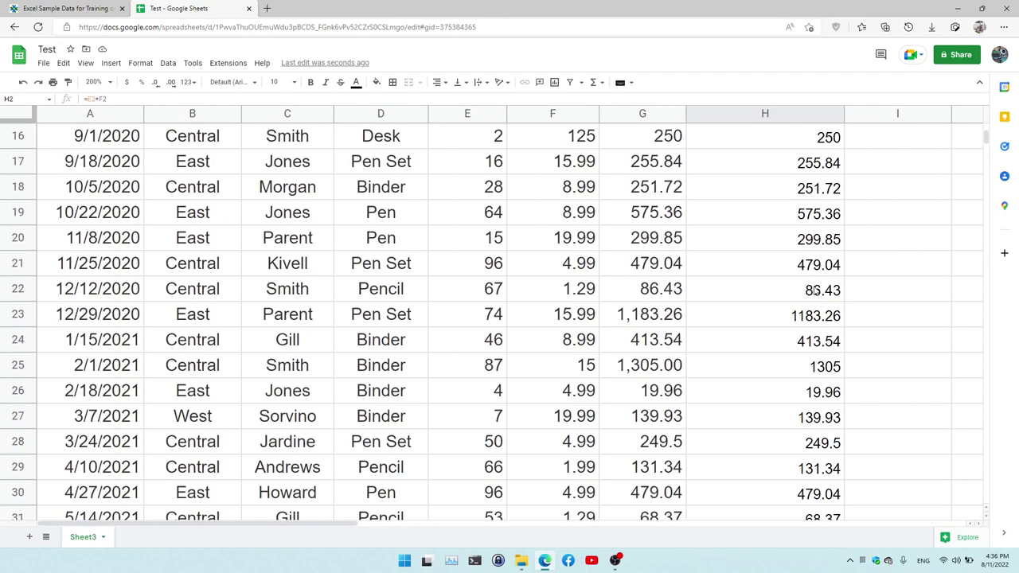
pyautogui.scroll(6, 812, 290)
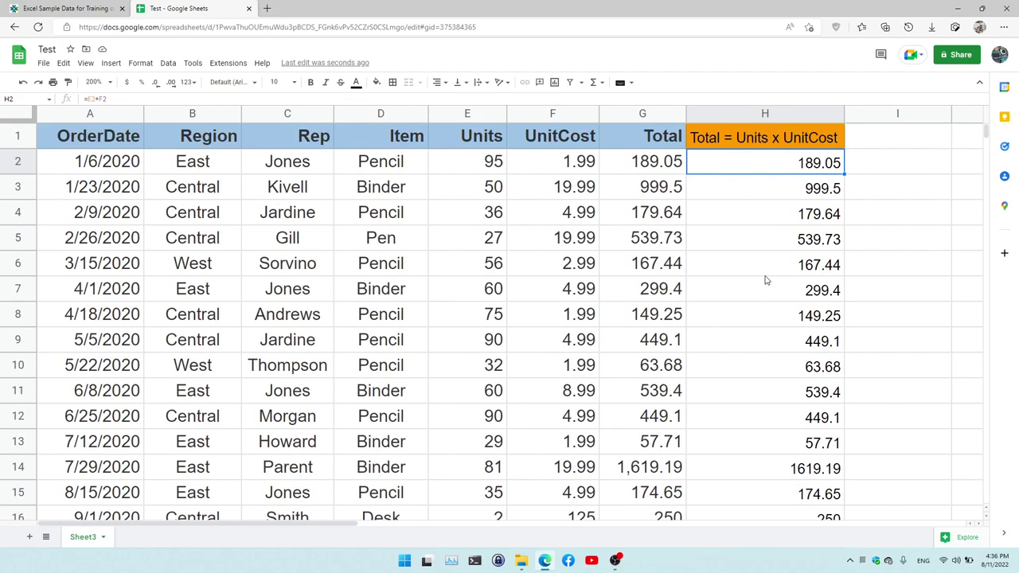
pyautogui.scroll(-2, 767, 281)
pyautogui.scroll(2, 766, 281)
pyautogui.scroll(-2, 769, 368)
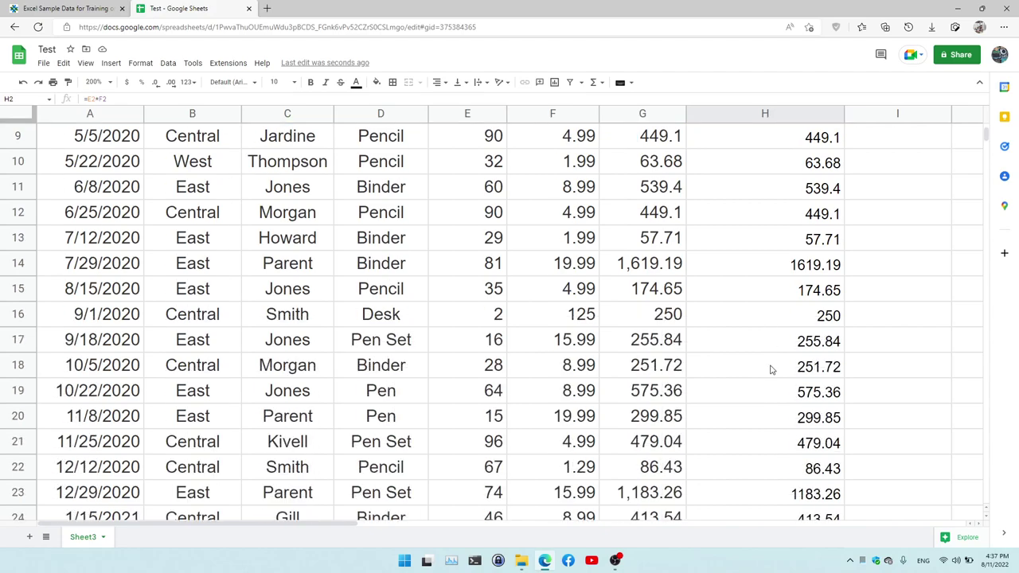
pyautogui.scroll(-3, 769, 368)
pyautogui.scroll(-1, 770, 369)
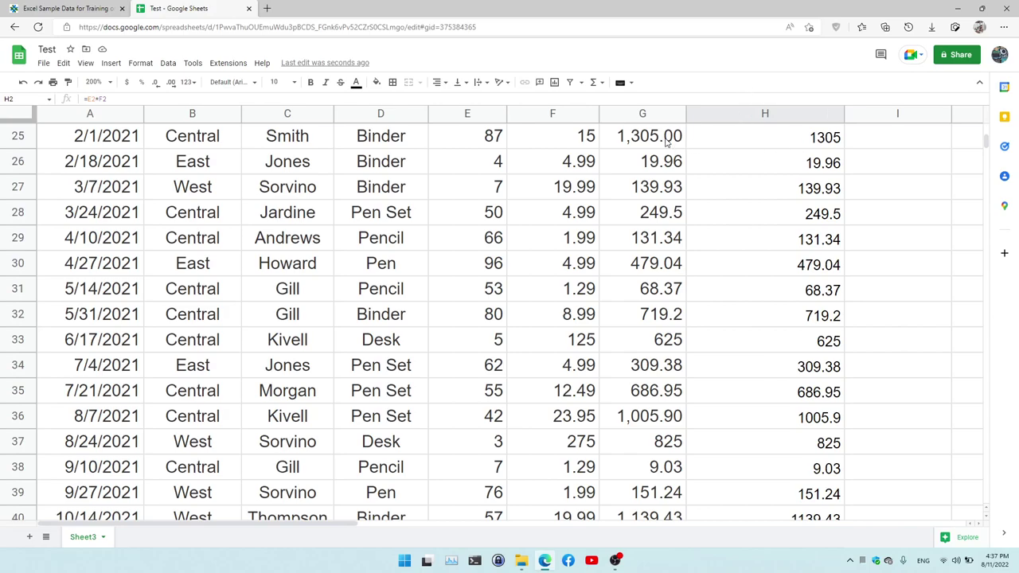
pyautogui.scroll(3, 669, 171)
pyautogui.scroll(3, 671, 173)
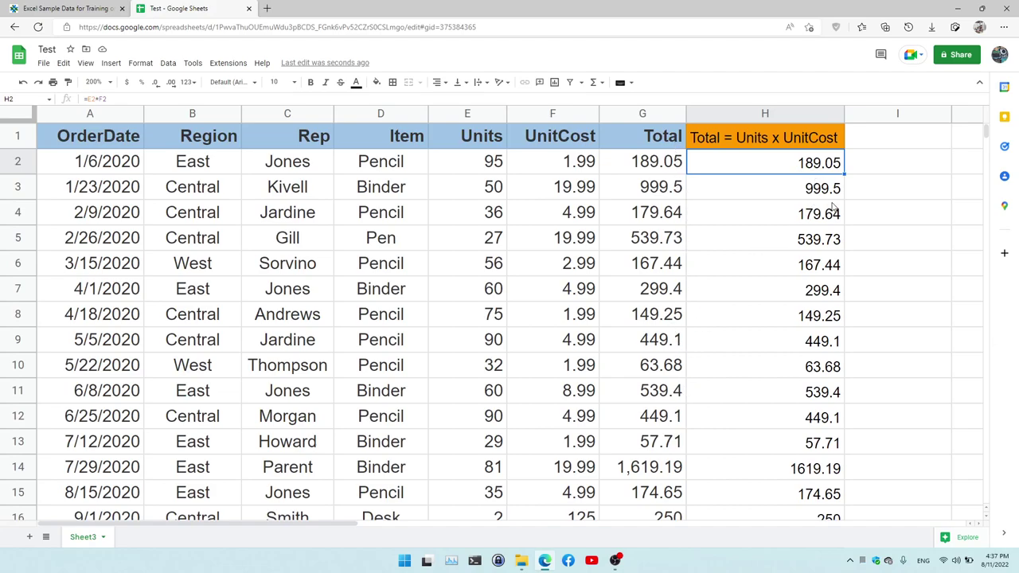
# Format all of column H to two decimal places, e.g. 999.50 and 299.40
pyautogui.click(794, 119)
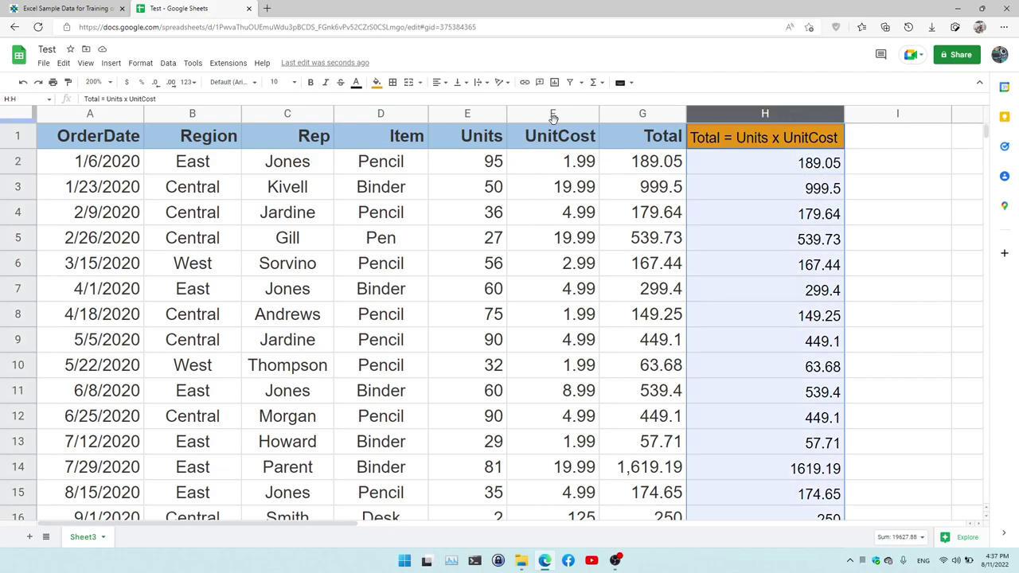
pyautogui.click(172, 85)
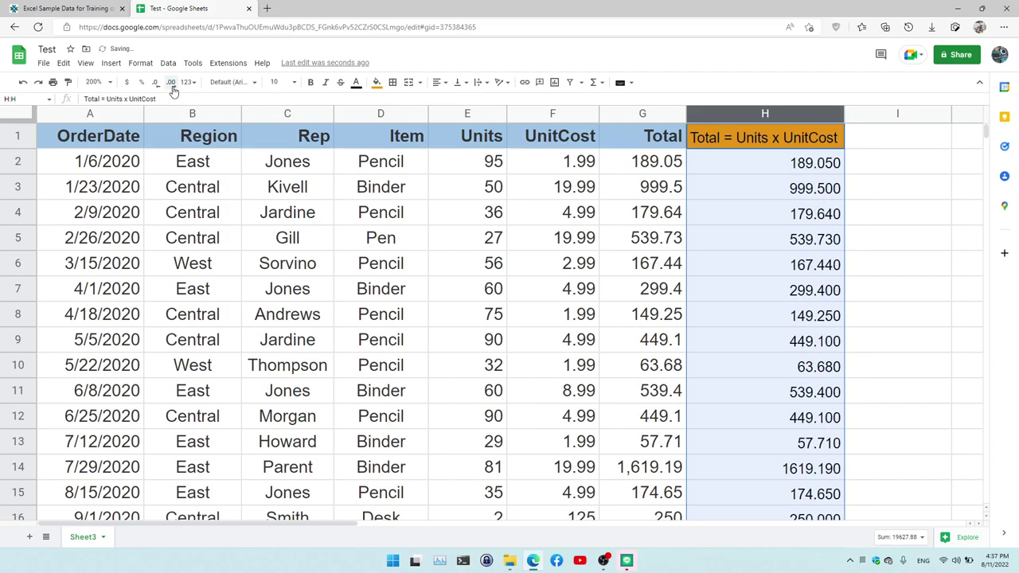
pyautogui.click(156, 82)
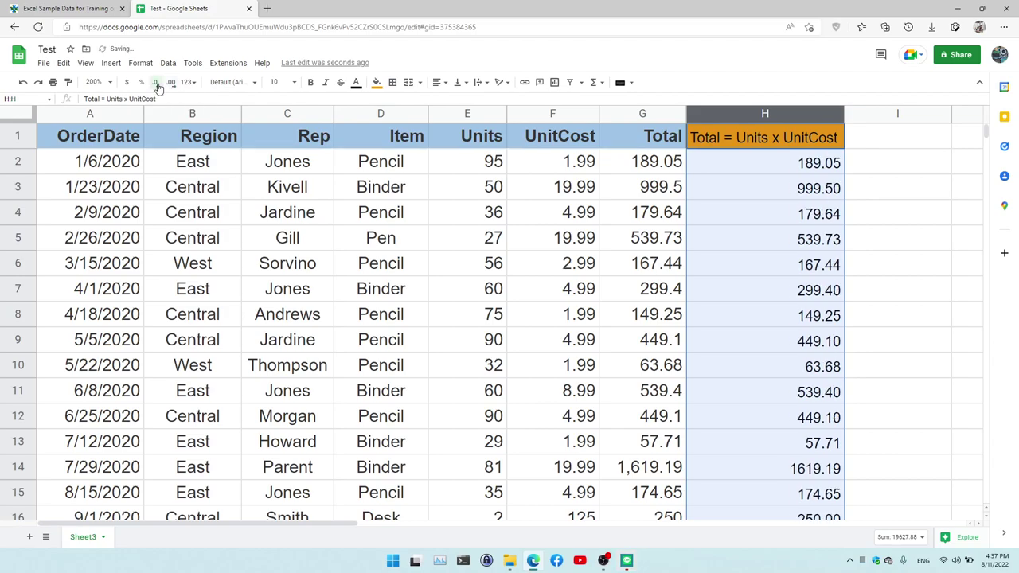
pyautogui.click(748, 289)
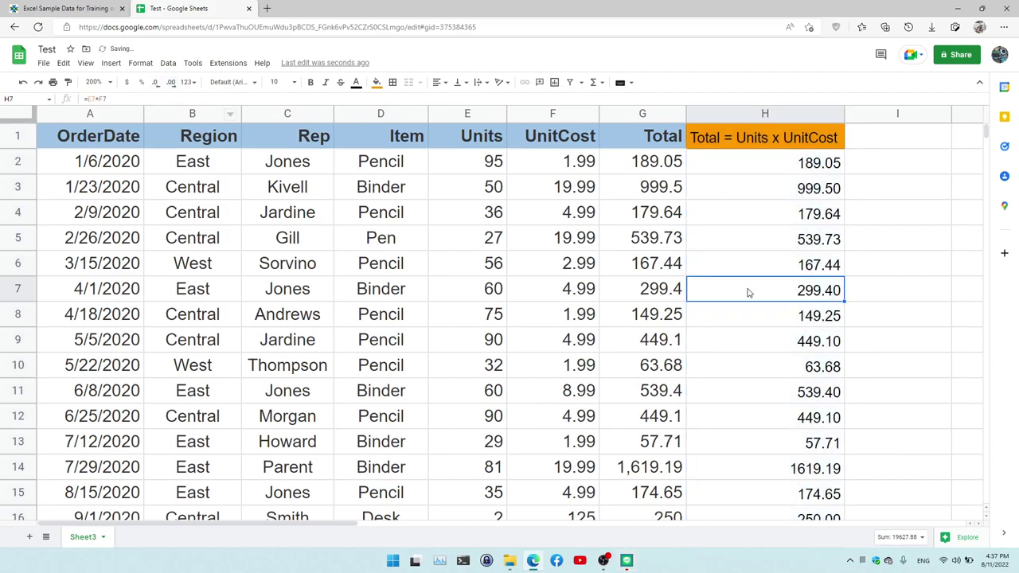
pyautogui.scroll(-5, 826, 352)
pyautogui.scroll(-2, 826, 352)
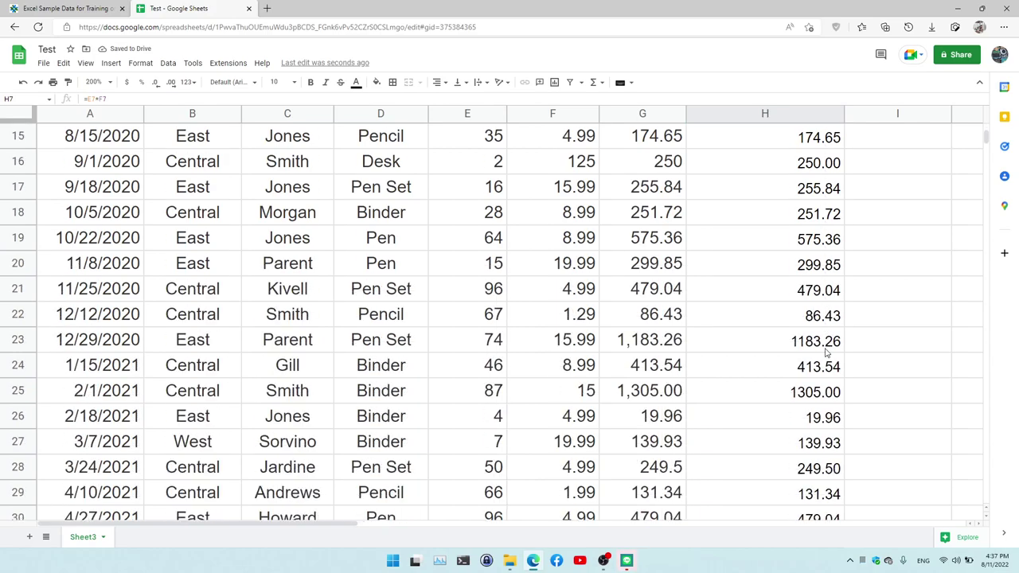
pyautogui.scroll(-2, 827, 374)
pyautogui.scroll(-1, 825, 388)
pyautogui.scroll(-2, 824, 387)
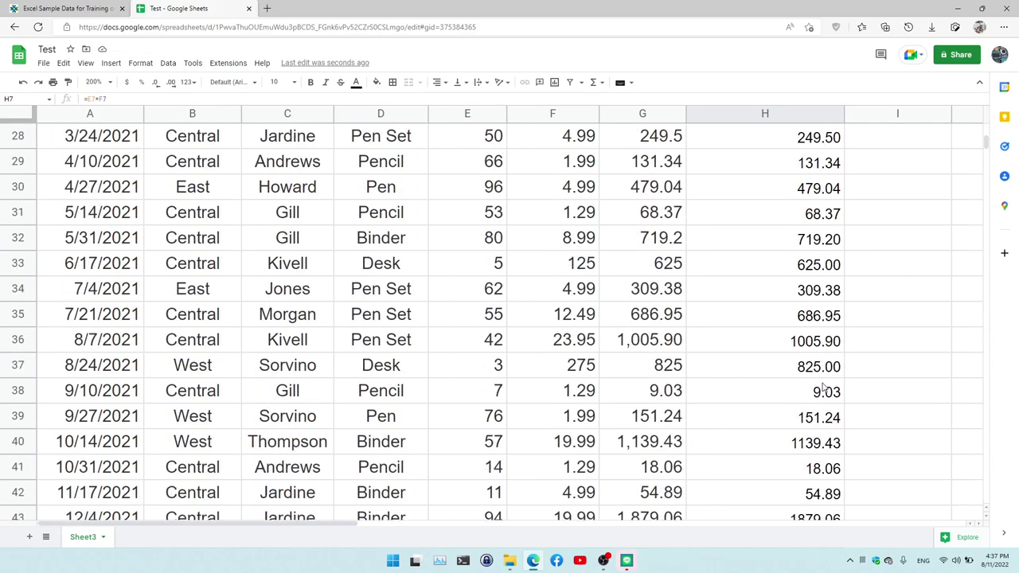
pyautogui.scroll(-1, 825, 387)
pyautogui.scroll(2, 823, 388)
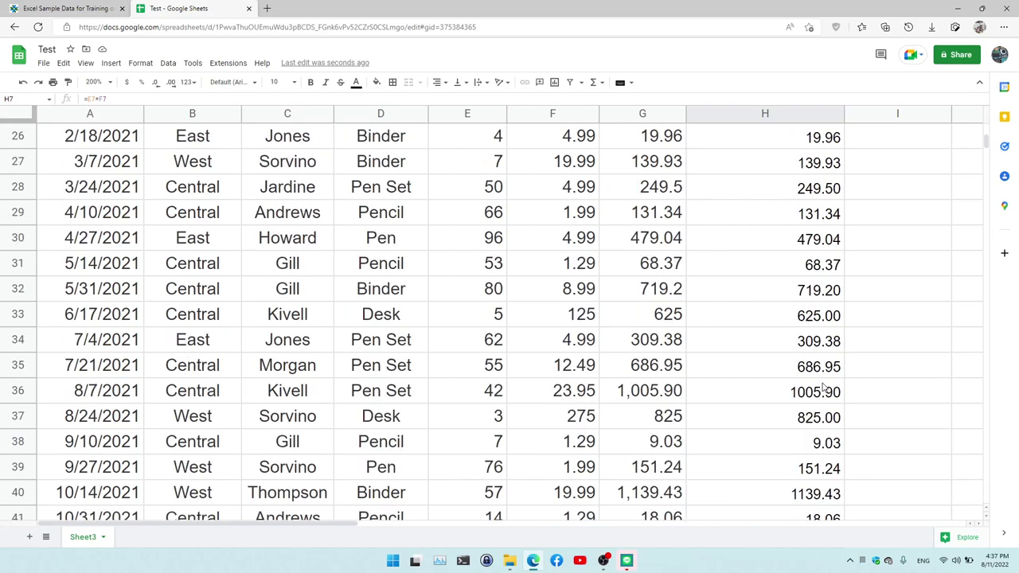
pyautogui.scroll(5, 824, 387)
pyautogui.scroll(4, 824, 388)
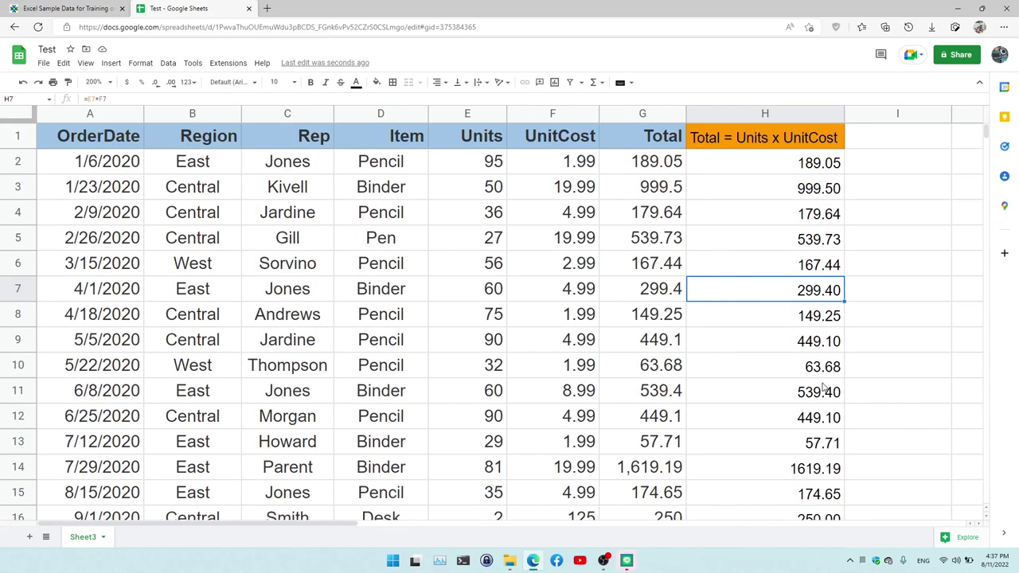
pyautogui.click(738, 171)
pyautogui.click(678, 170)
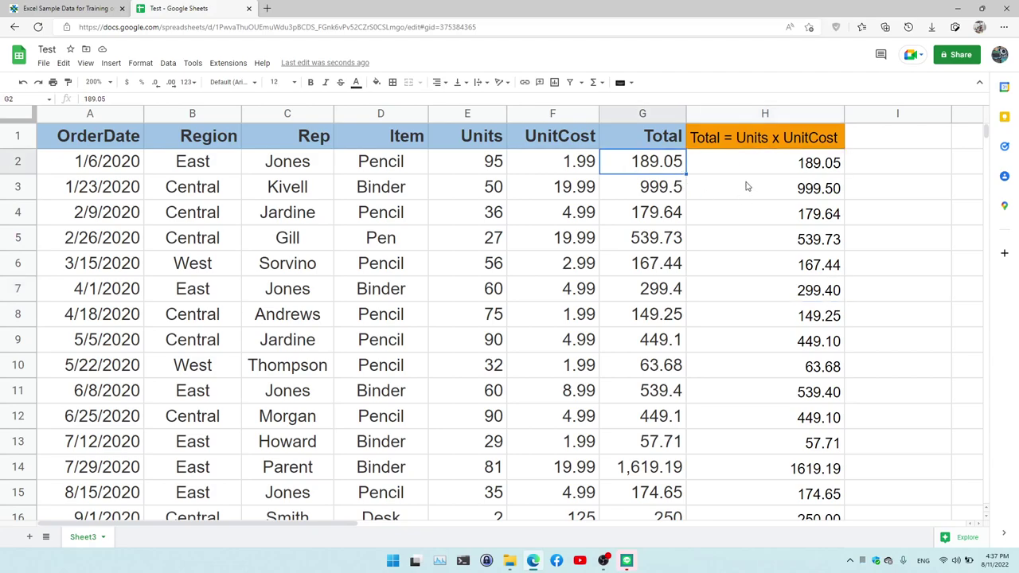
pyautogui.click(762, 189)
pyautogui.click(671, 191)
pyautogui.click(726, 222)
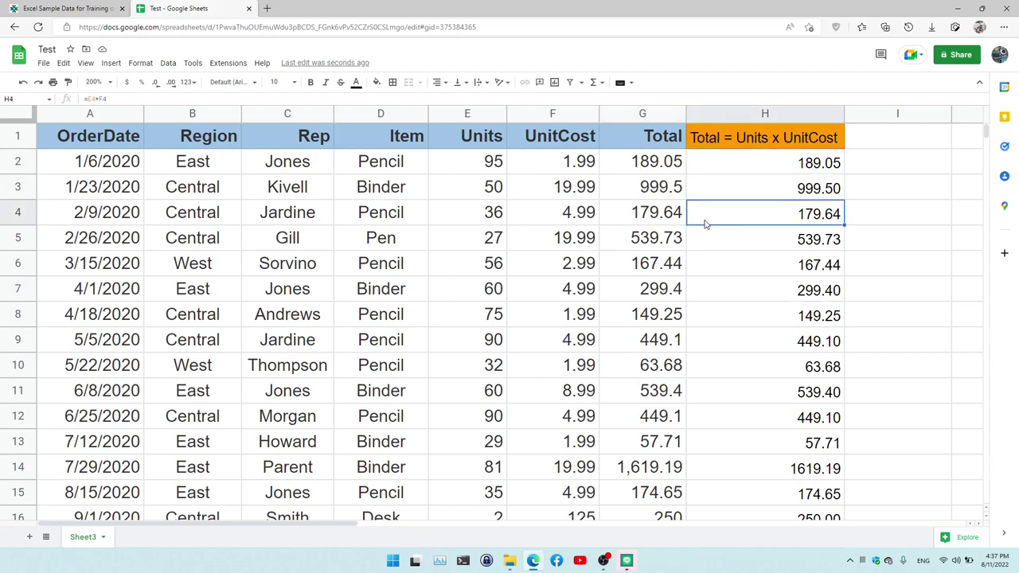
pyautogui.click(676, 221)
pyautogui.click(736, 246)
pyautogui.click(671, 251)
pyautogui.click(715, 275)
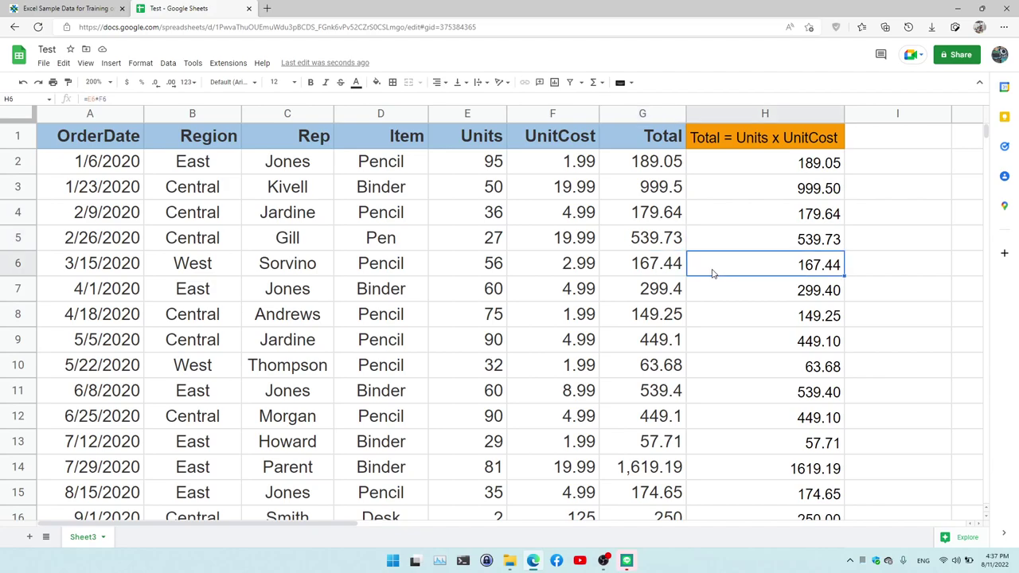
pyautogui.click(667, 278)
pyautogui.click(721, 294)
pyautogui.click(658, 300)
pyautogui.click(725, 319)
pyautogui.click(660, 326)
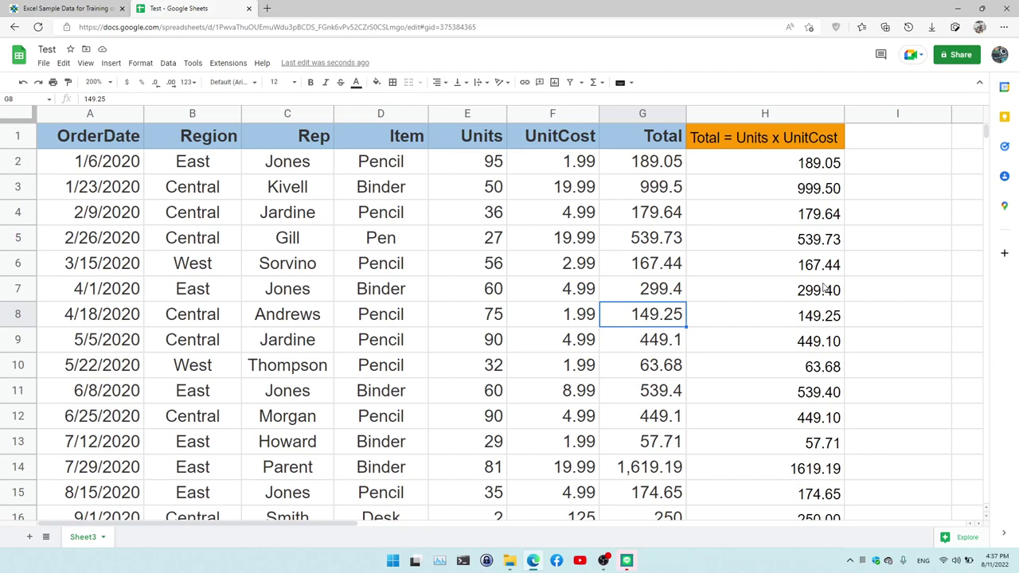
# Head column I 'Match' and enter the difference formula =H2-G2 in I2
pyautogui.click(904, 147)
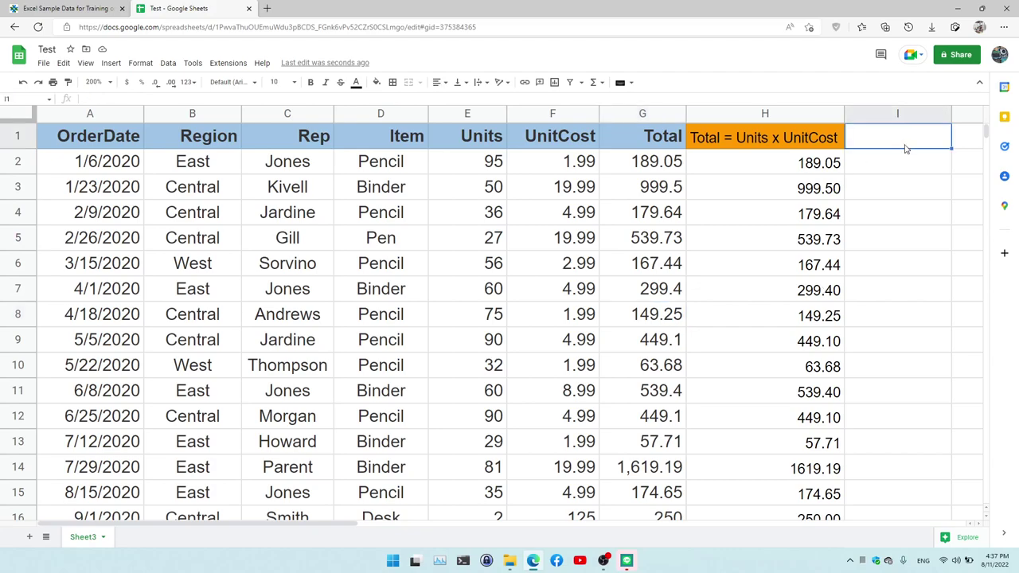
pyautogui.write('Mat')
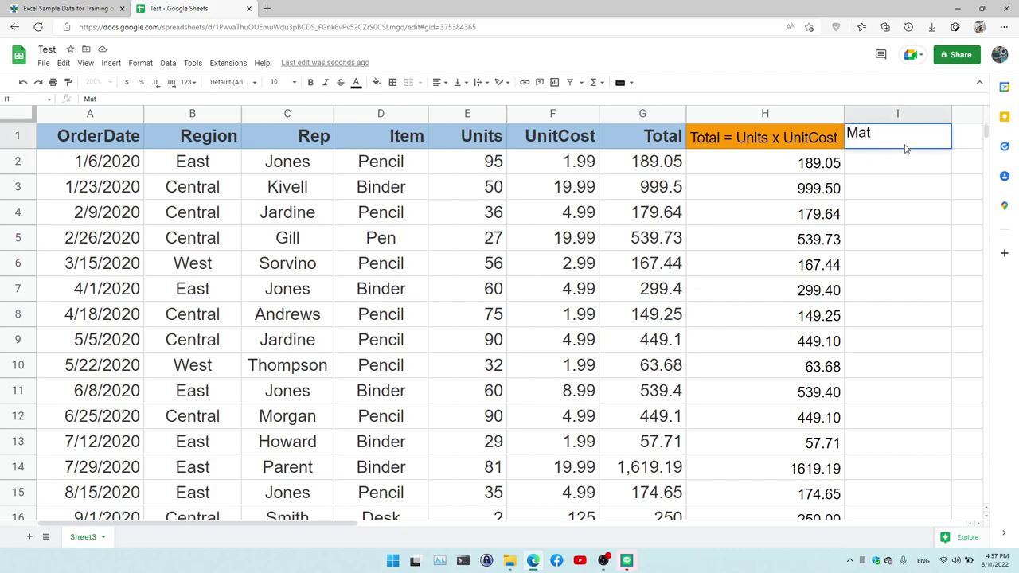
pyautogui.write('ch')
pyautogui.press('Return')
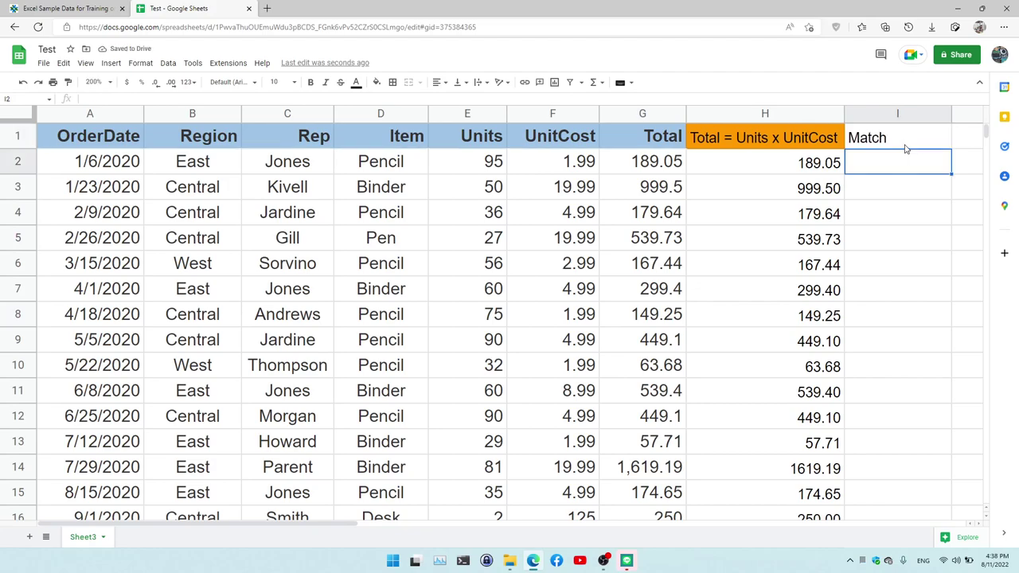
pyautogui.write('=')
pyautogui.click(778, 170)
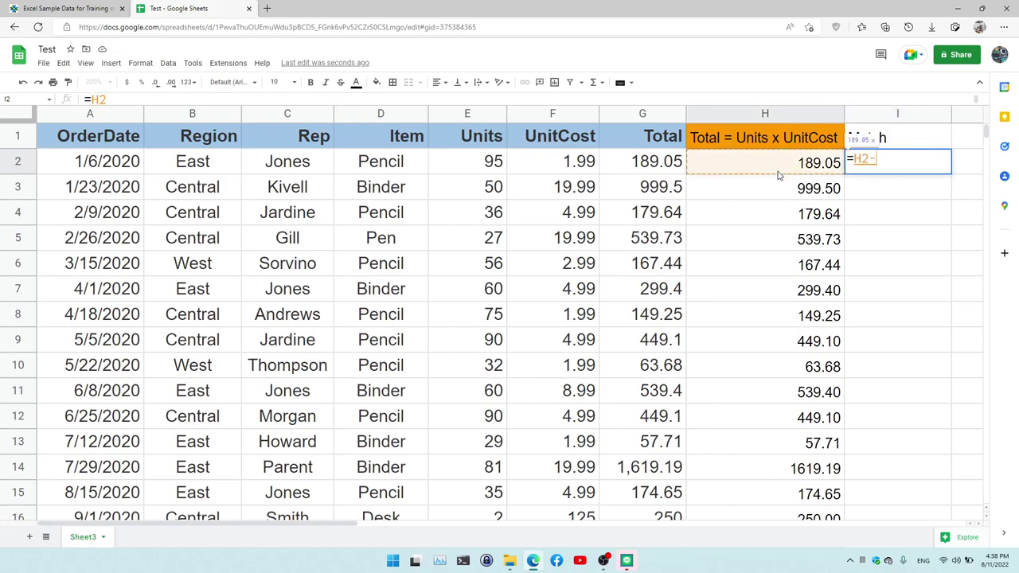
pyautogui.write('-')
pyautogui.click(641, 168)
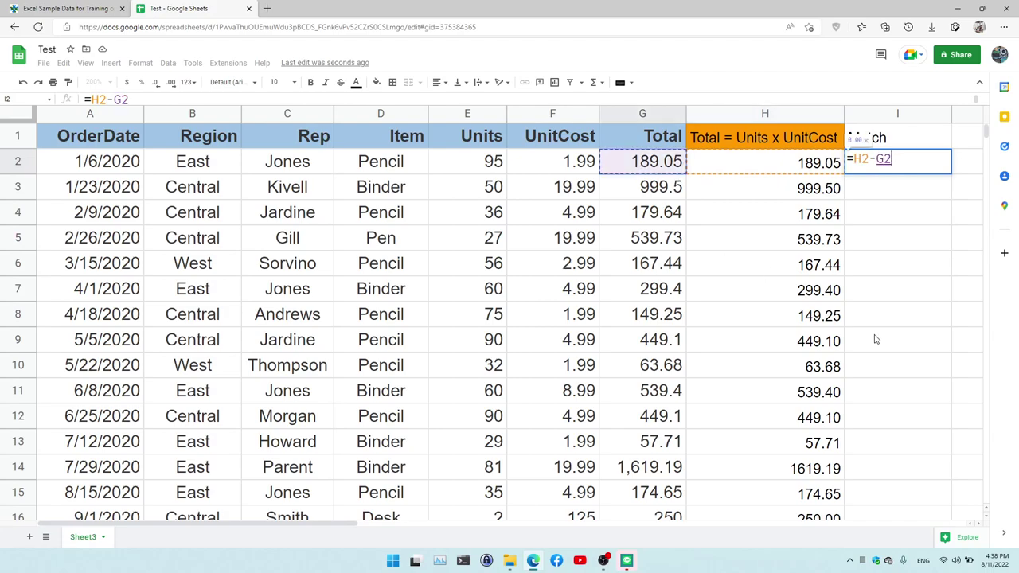
pyautogui.press('Return')
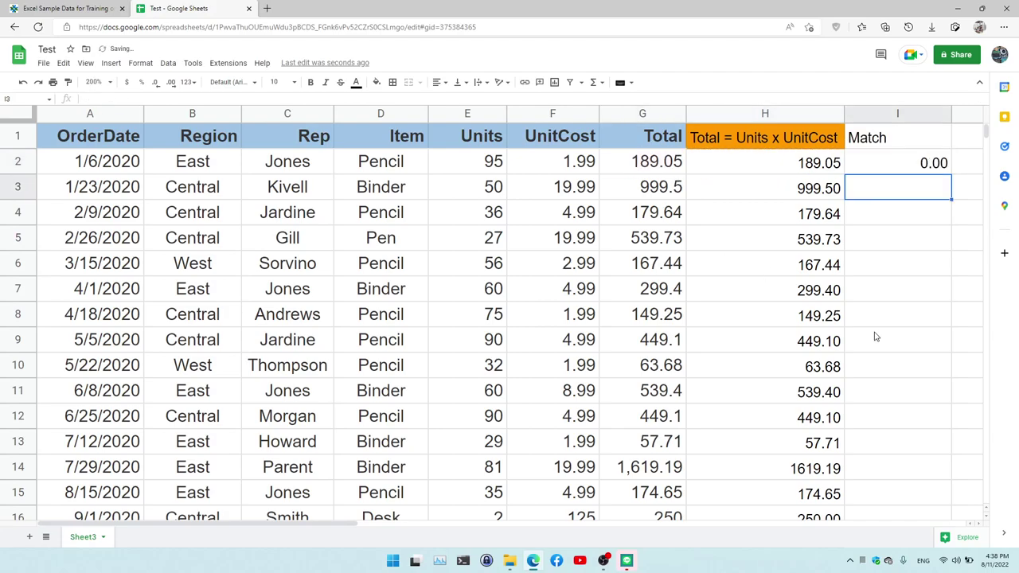
# Fill the =H2-G2 formula down column I, showing 0.00 on every order row
pyautogui.click(940, 170)
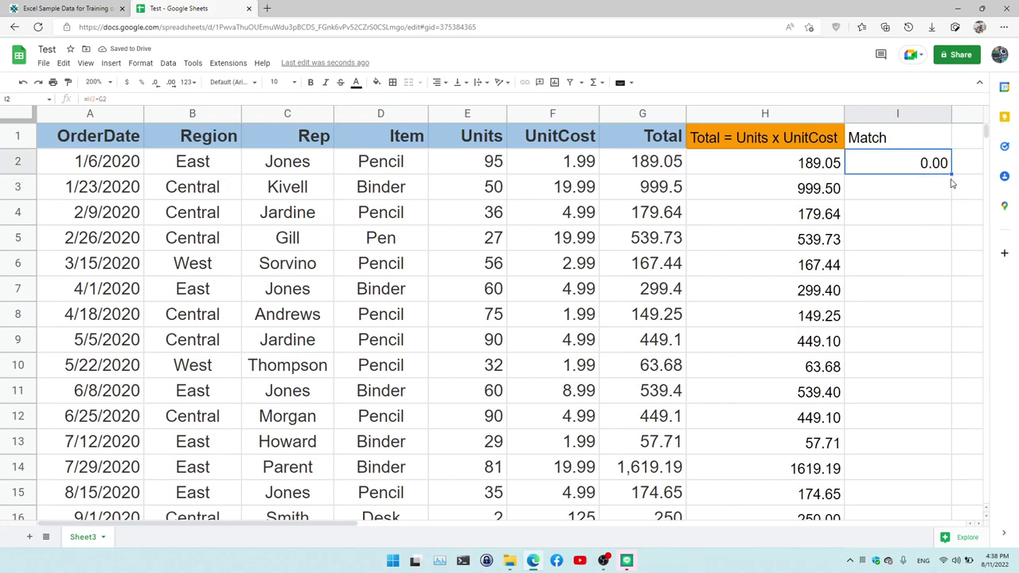
pyautogui.doubleClick(950, 173)
pyautogui.scroll(-2, 906, 257)
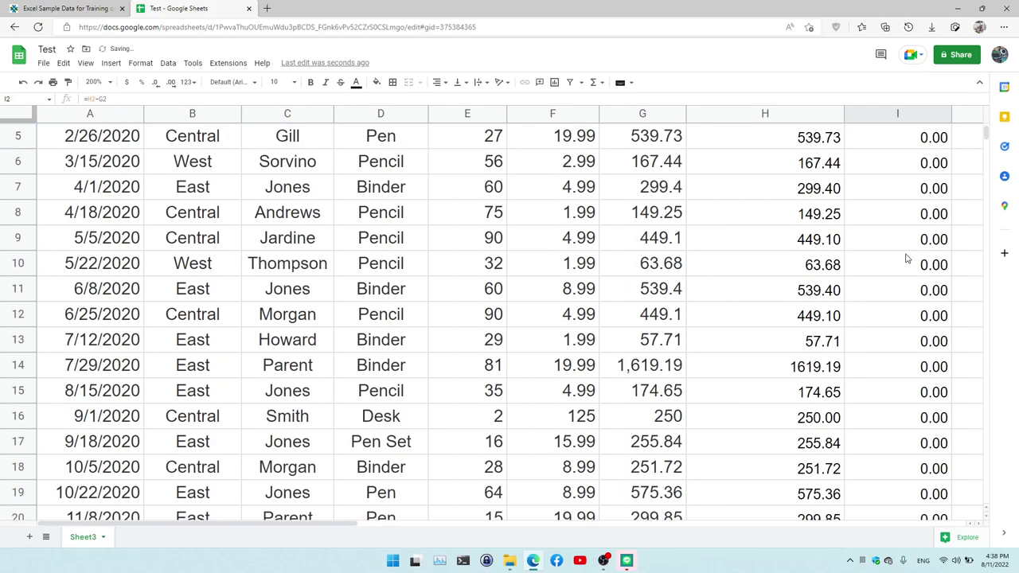
pyautogui.scroll(-5, 906, 257)
pyautogui.scroll(-3, 906, 257)
pyautogui.scroll(-5, 906, 257)
pyautogui.scroll(2, 908, 251)
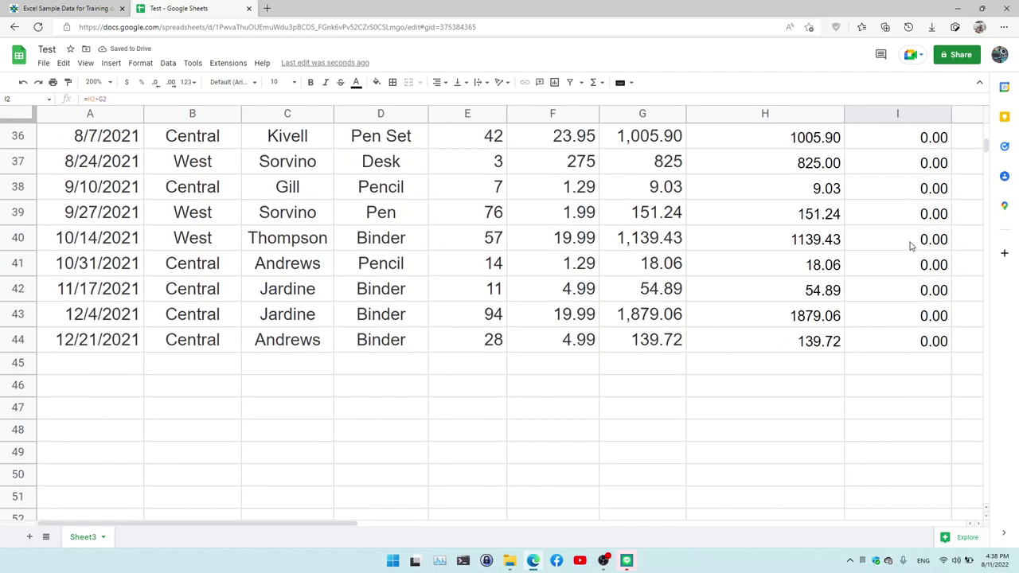
pyautogui.scroll(2, 922, 231)
pyautogui.scroll(6, 920, 236)
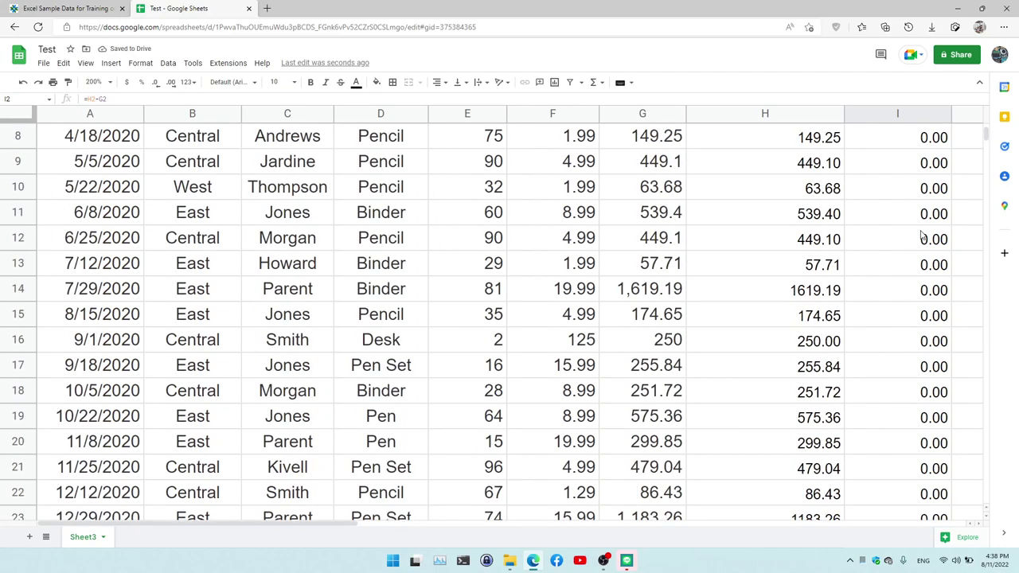
pyautogui.scroll(3, 920, 236)
pyautogui.scroll(-3, 922, 236)
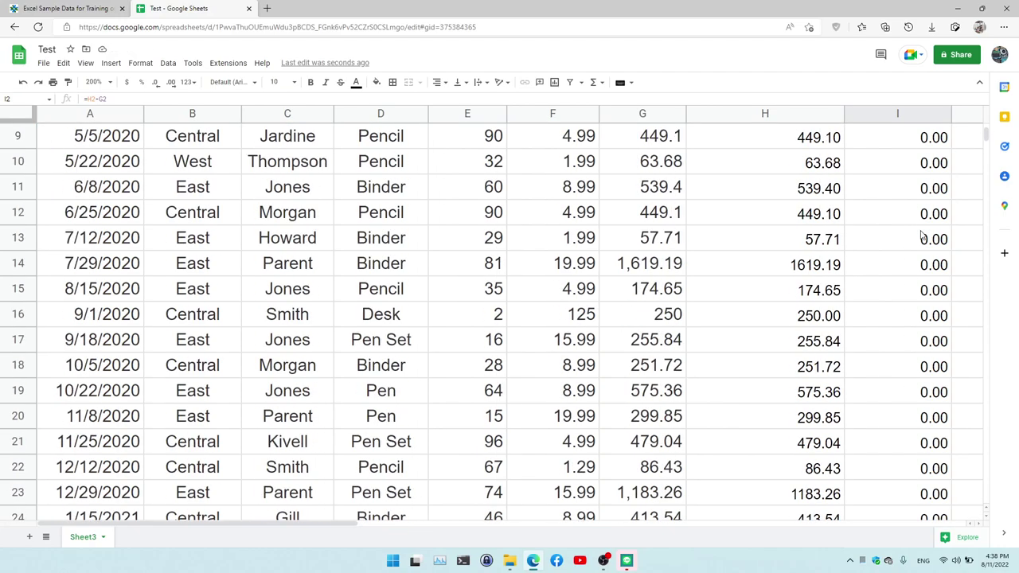
pyautogui.scroll(-4, 922, 236)
pyautogui.scroll(7, 922, 235)
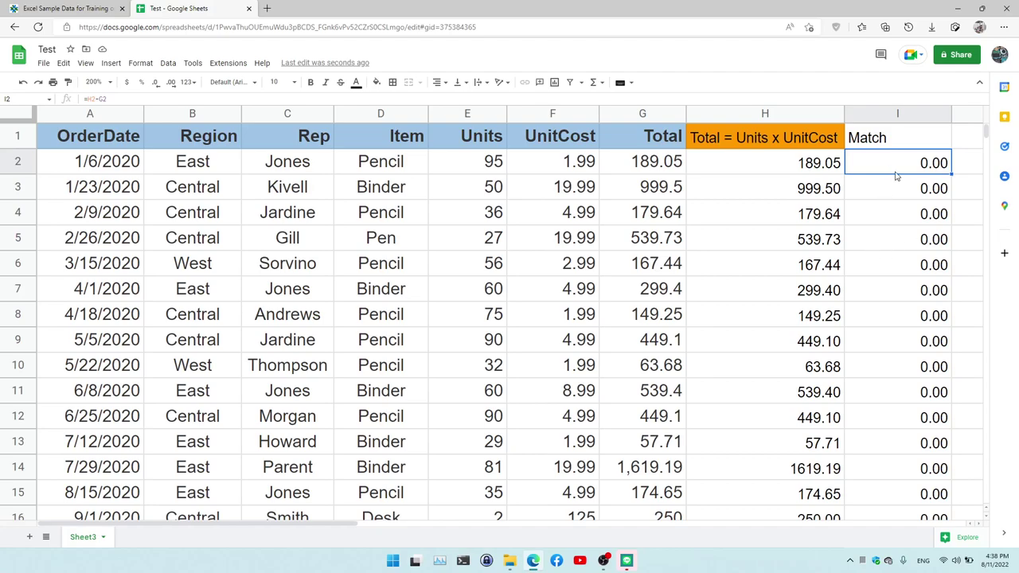
# Edit cell I1 so its heading reads 'Match 1', then bring column J into view
pyautogui.click(910, 136)
pyautogui.doubleClick(912, 136)
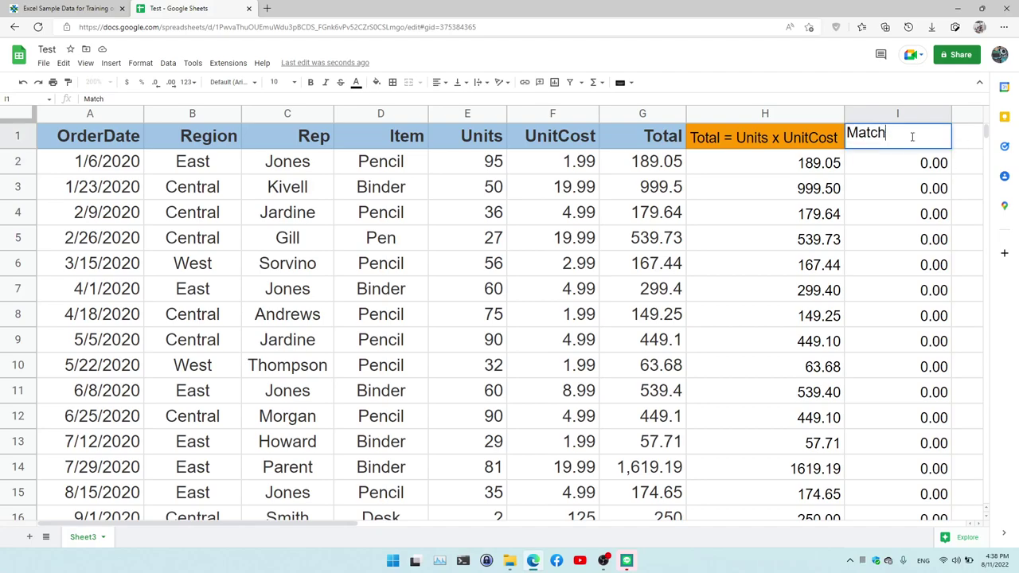
pyautogui.write(' 1')
pyautogui.click(905, 191)
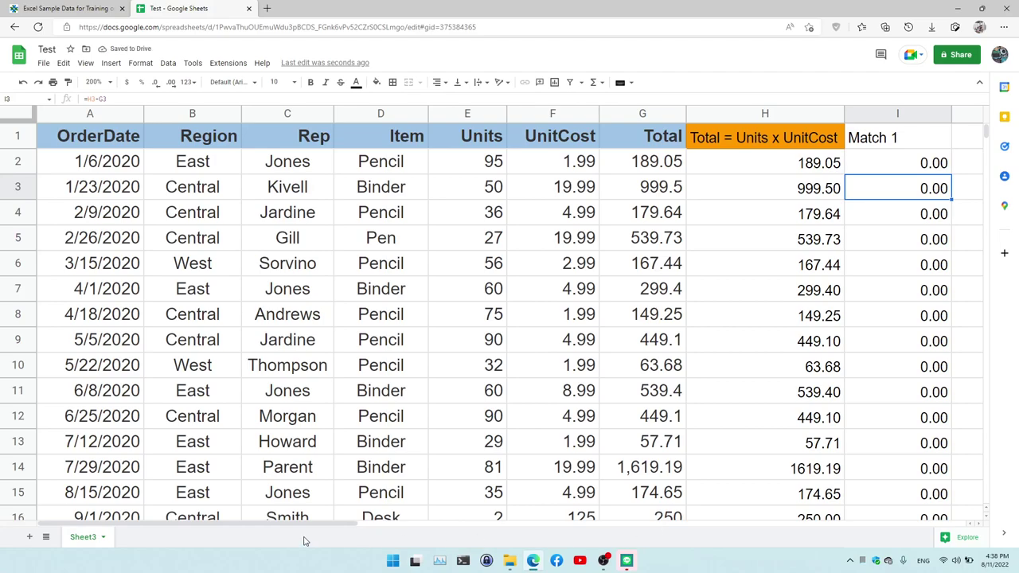
pyautogui.moveTo(318, 527)
pyautogui.mouseDown()
pyautogui.moveTo(396, 535)
pyautogui.moveTo(277, 543)
pyautogui.moveTo(450, 541)
pyautogui.mouseUp()
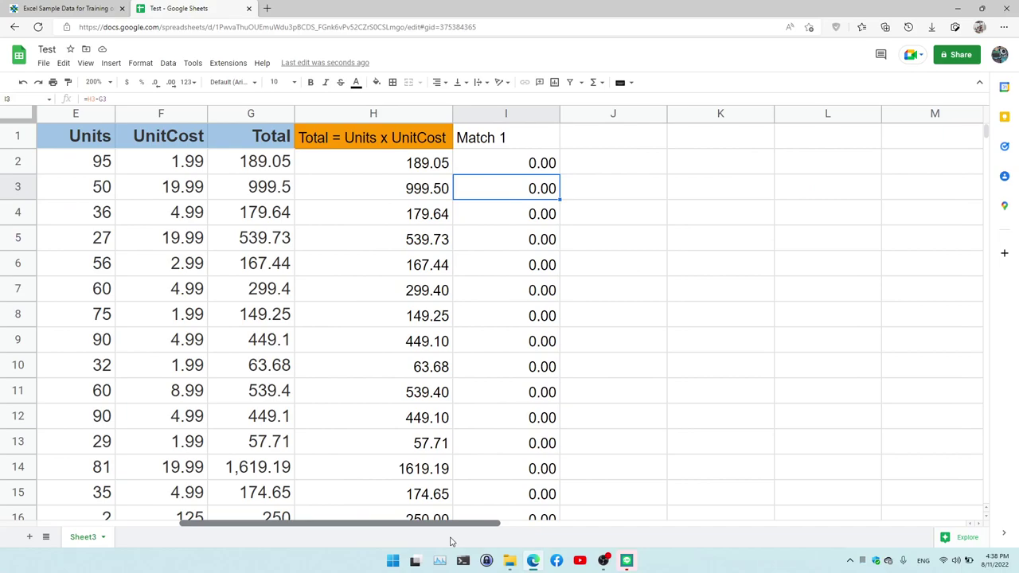
pyautogui.click(609, 136)
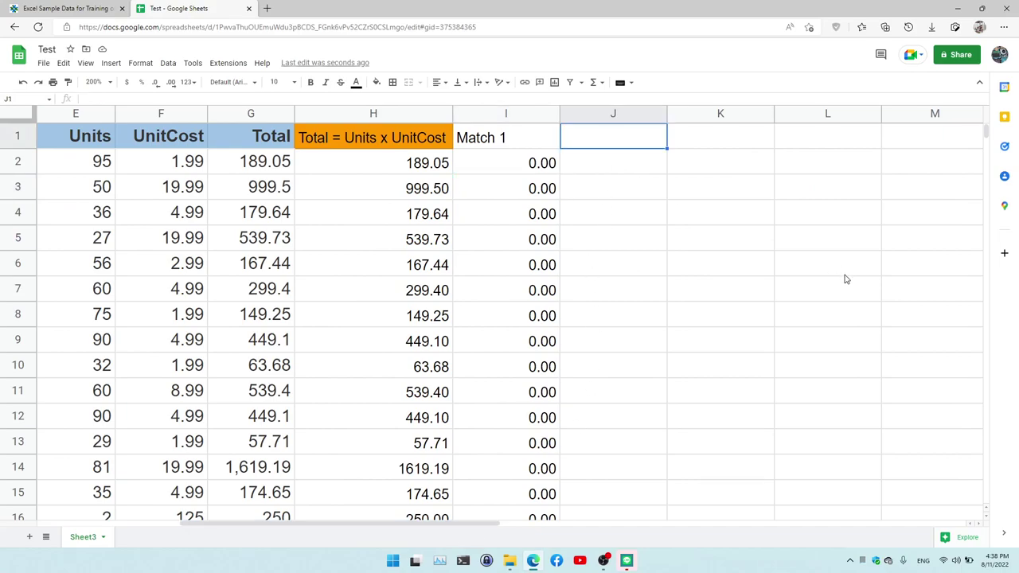
# Enter 'Match 2' as the J1 heading and start an =if formula in J2
pyautogui.write('Math')
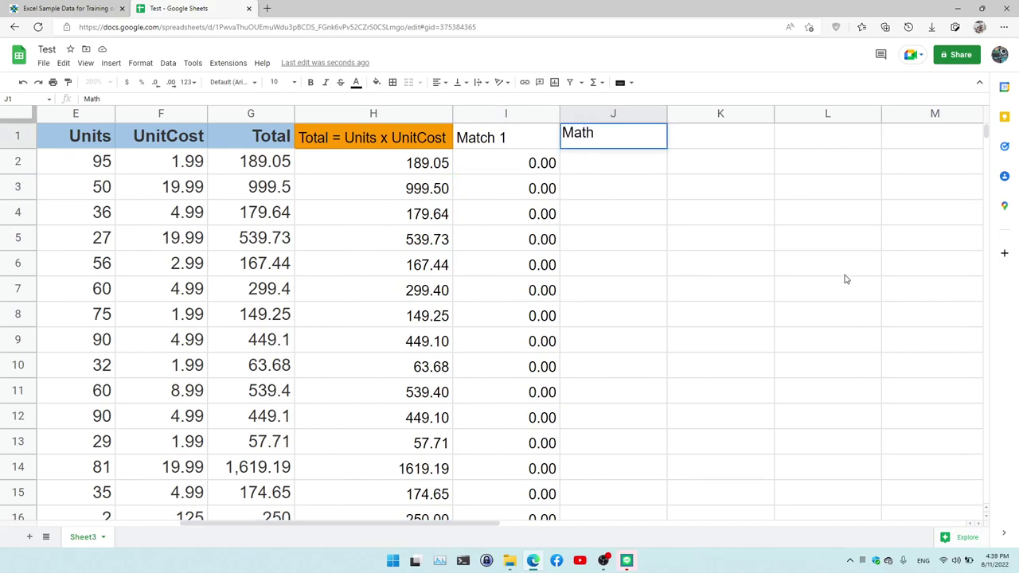
pyautogui.press('BackSpace')
pyautogui.press('BackSpace')
pyautogui.write('t')
pyautogui.write('ch 2')
pyautogui.press('Return')
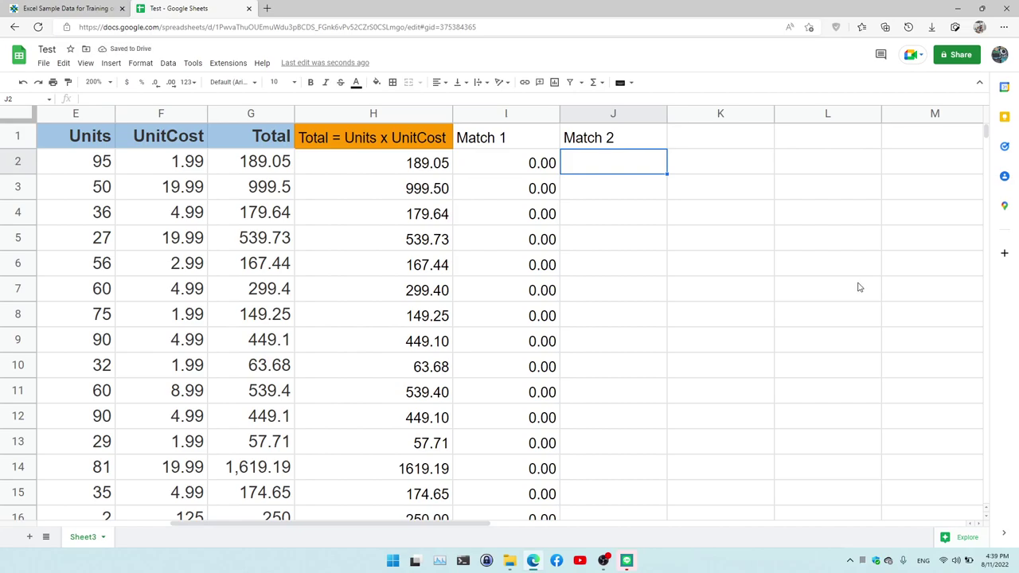
pyautogui.write('=if')
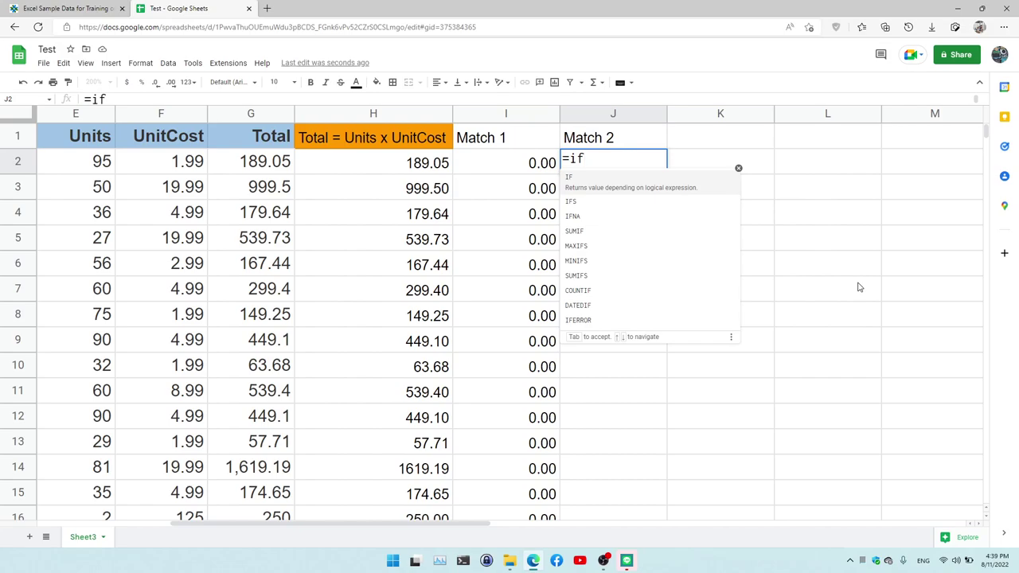
# Enter =IF(H2=G2;Match;NOT MATCH) in J2, which returns a #ERROR! parse error
pyautogui.click(631, 184)
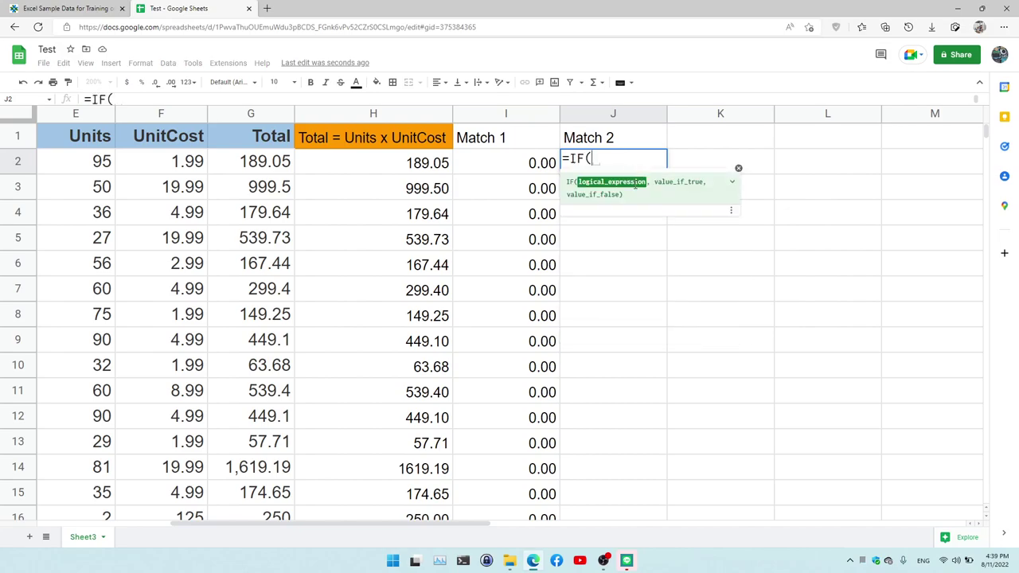
pyautogui.press('BackSpace')
pyautogui.press('BackSpace')
pyautogui.press('BackSpace')
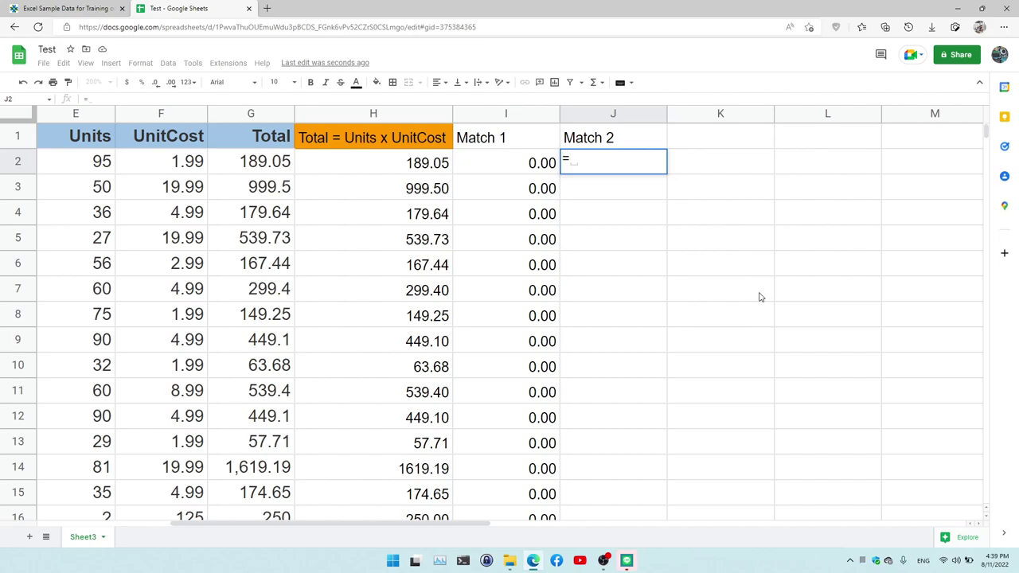
pyautogui.write('if')
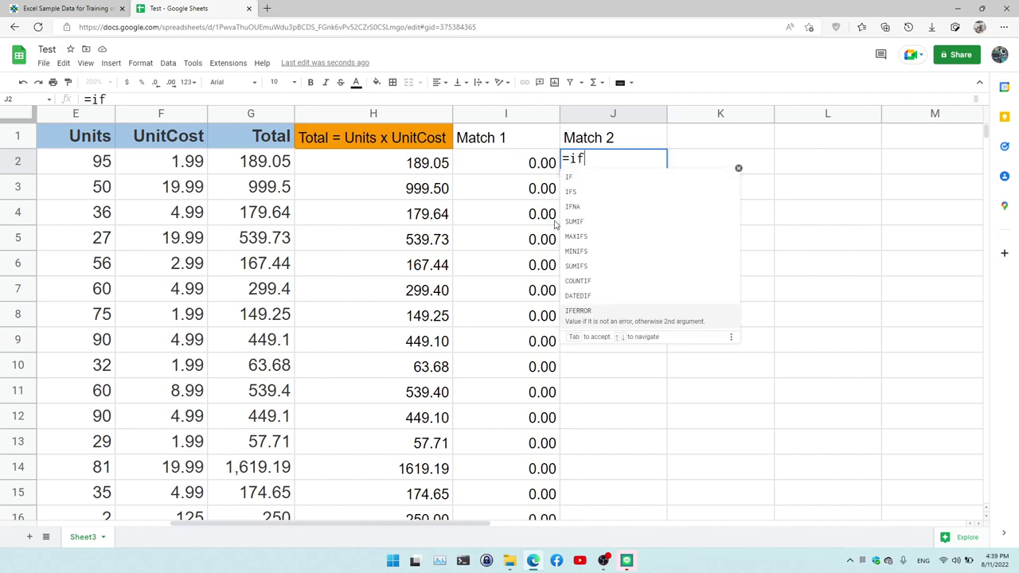
pyautogui.press('Tab')
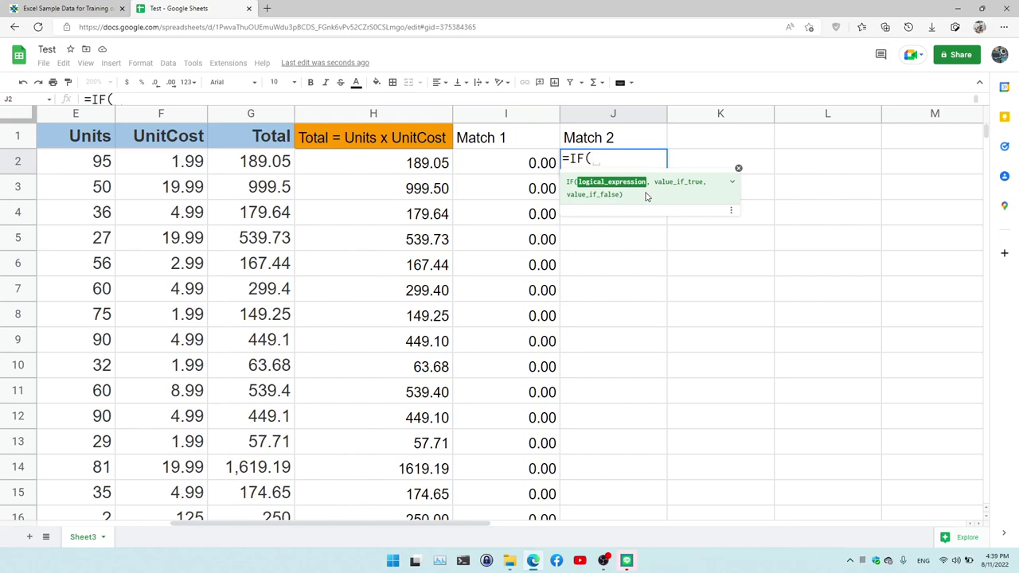
pyautogui.click(404, 167)
pyautogui.write('=')
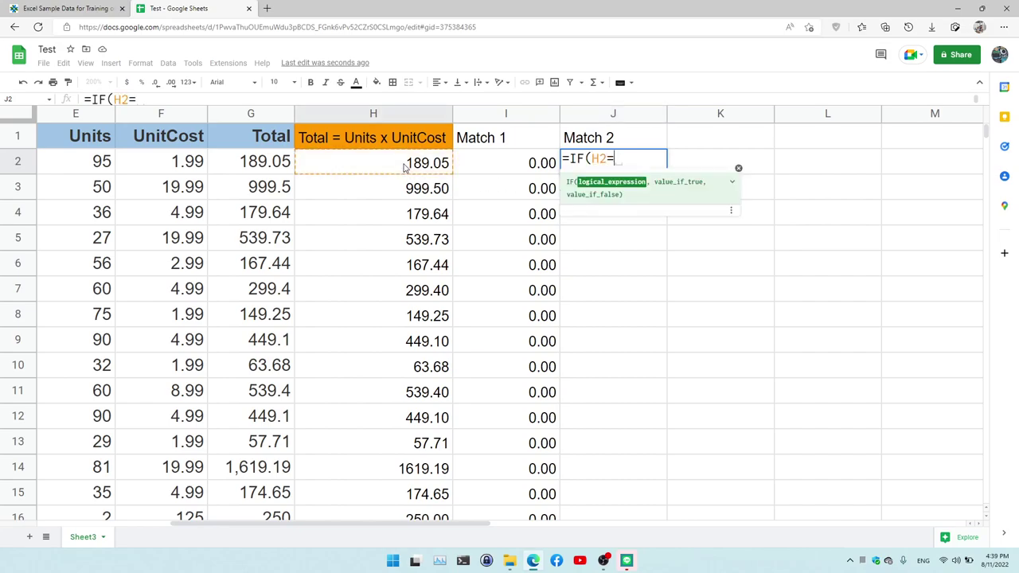
pyautogui.click(244, 162)
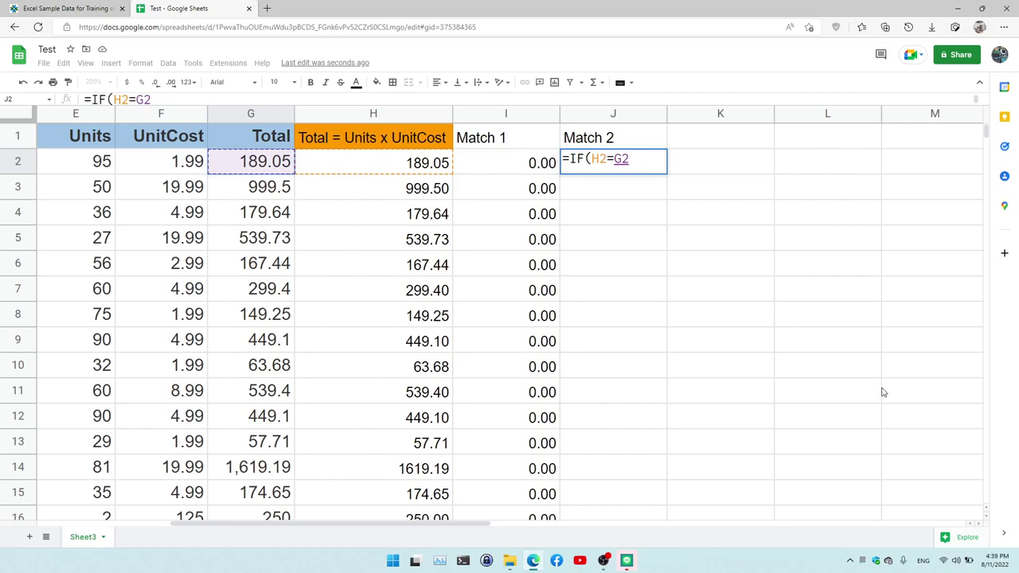
pyautogui.write(';')
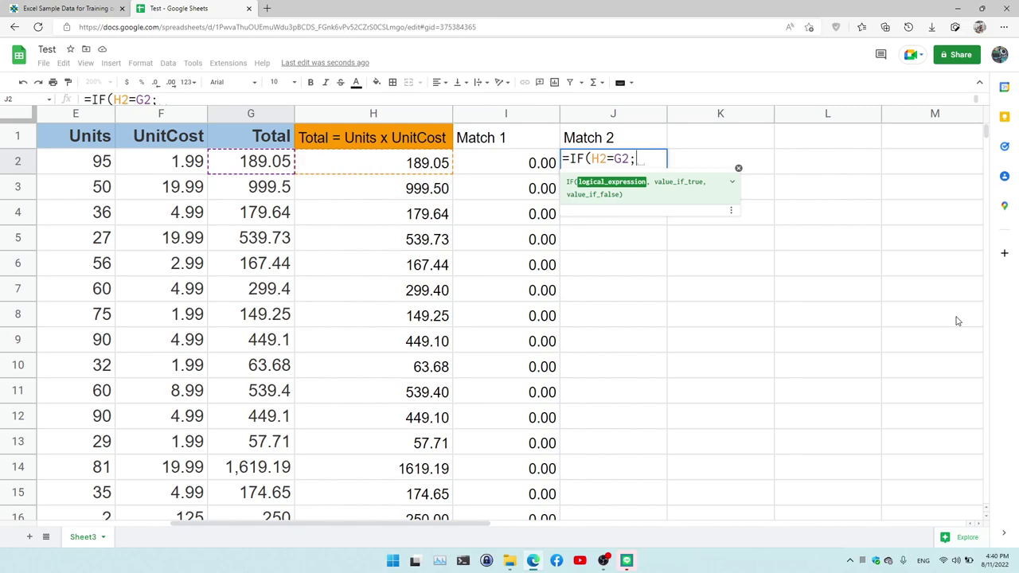
pyautogui.write('Ma')
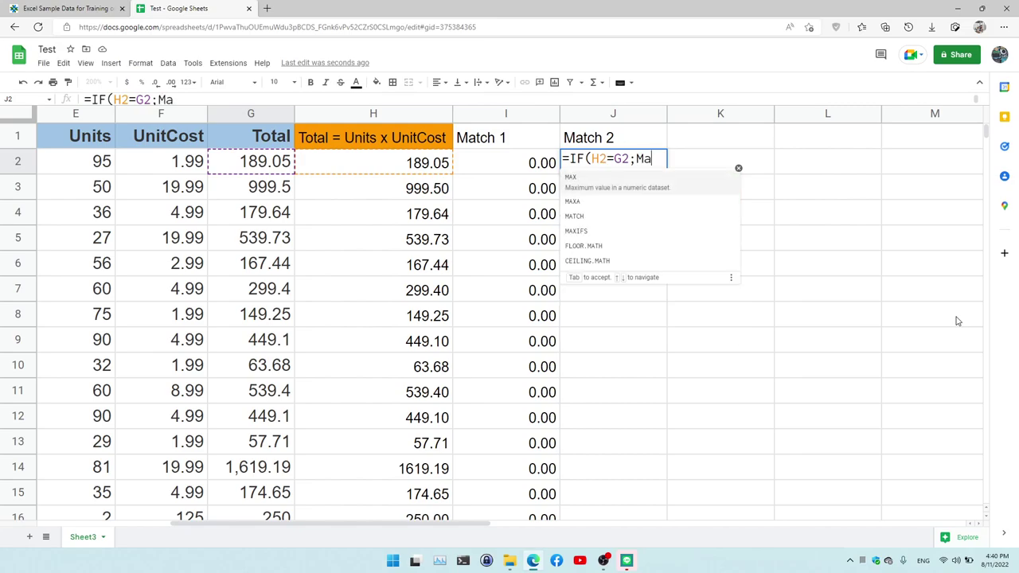
pyautogui.write('tch')
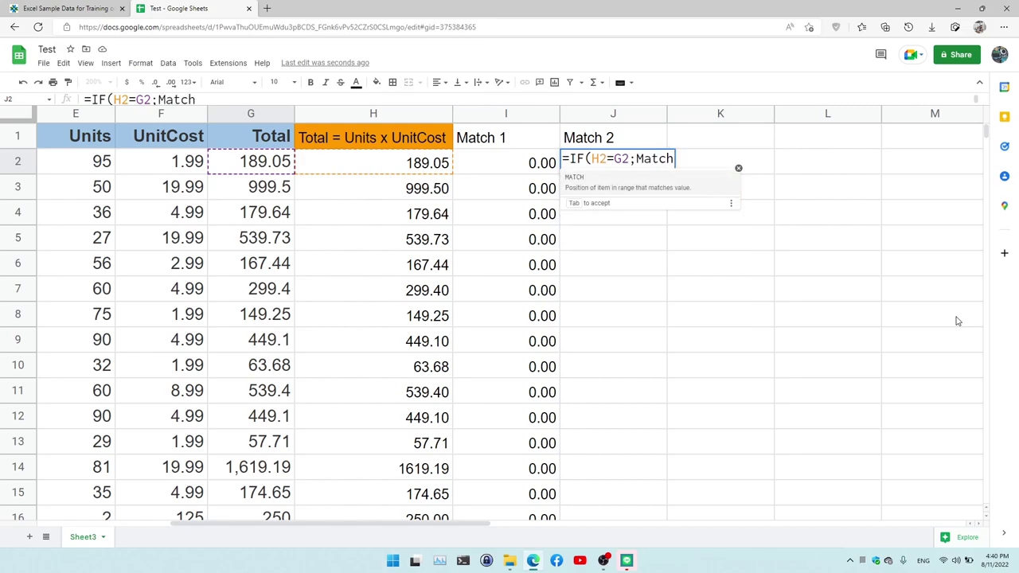
pyautogui.write(';')
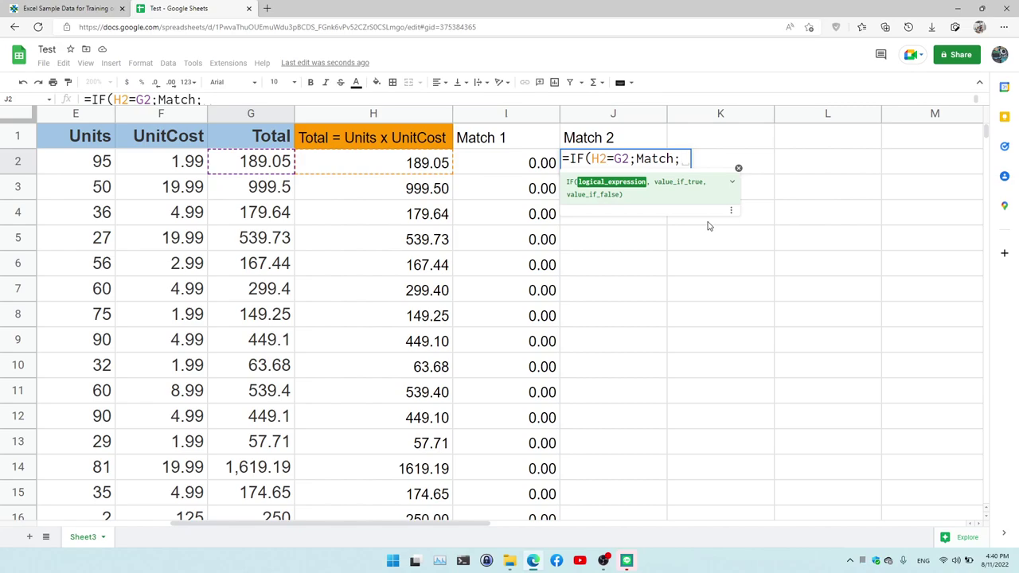
pyautogui.write('N')
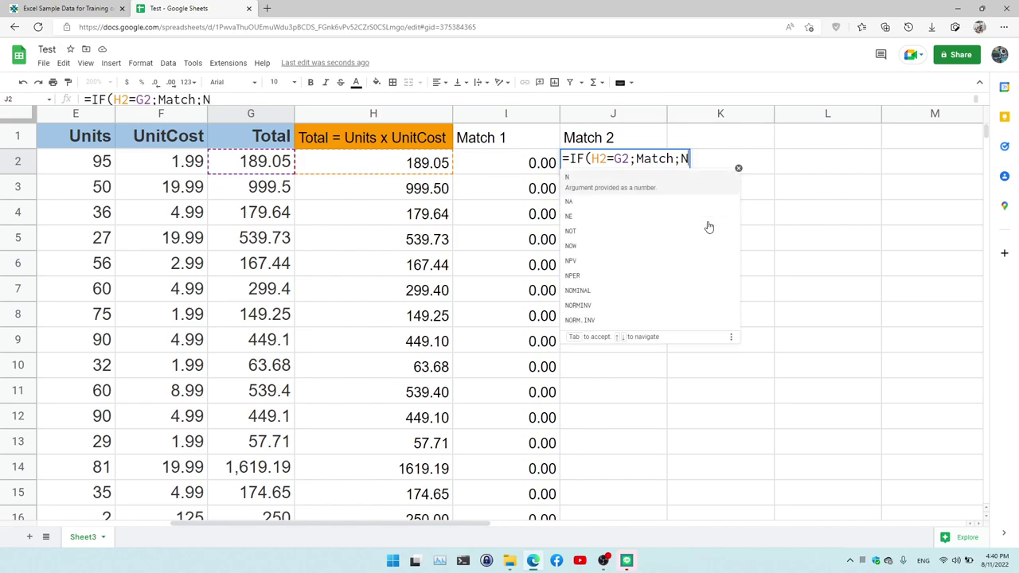
pyautogui.write('OT MAT')
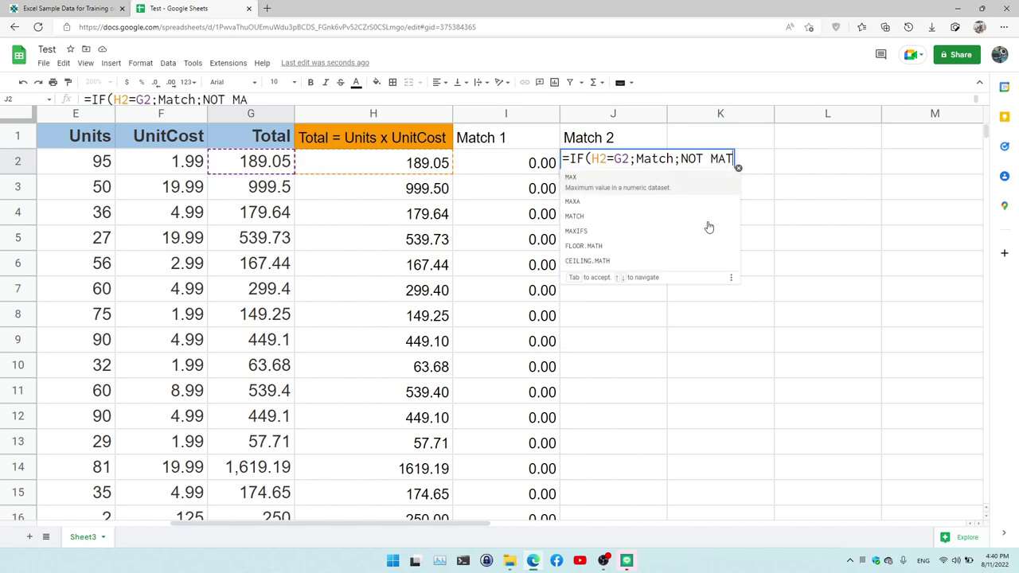
pyautogui.write('CH)')
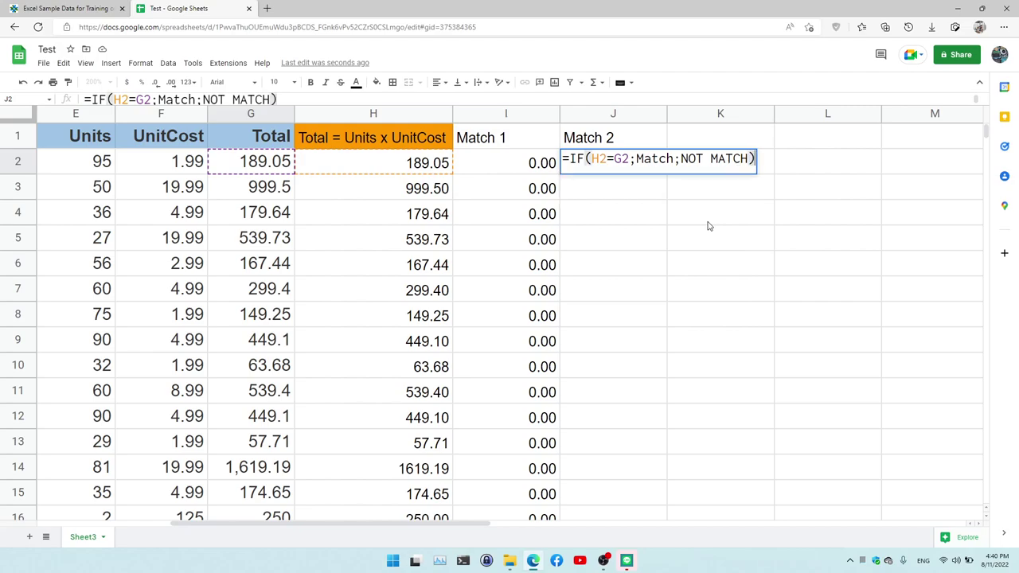
pyautogui.press('Return')
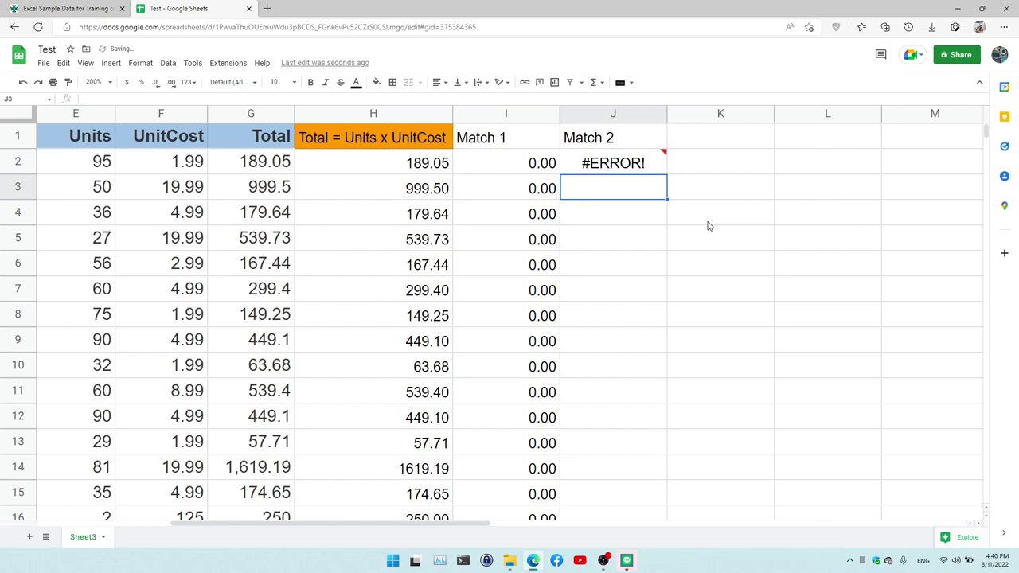
# Replace the semicolon separators in J2's IF formula with commas
pyautogui.click(625, 171)
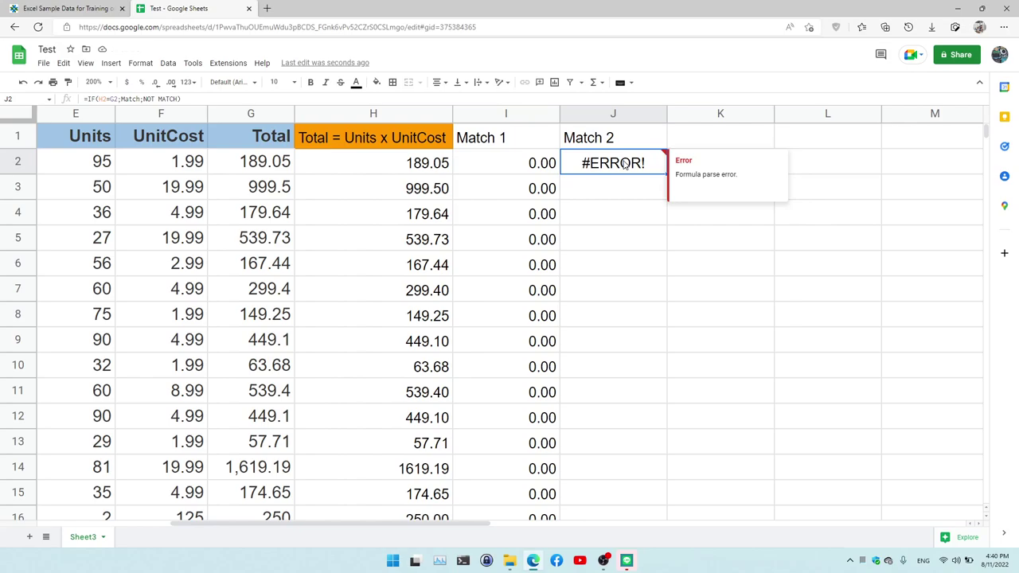
pyautogui.doubleClick(625, 163)
pyautogui.click(636, 164)
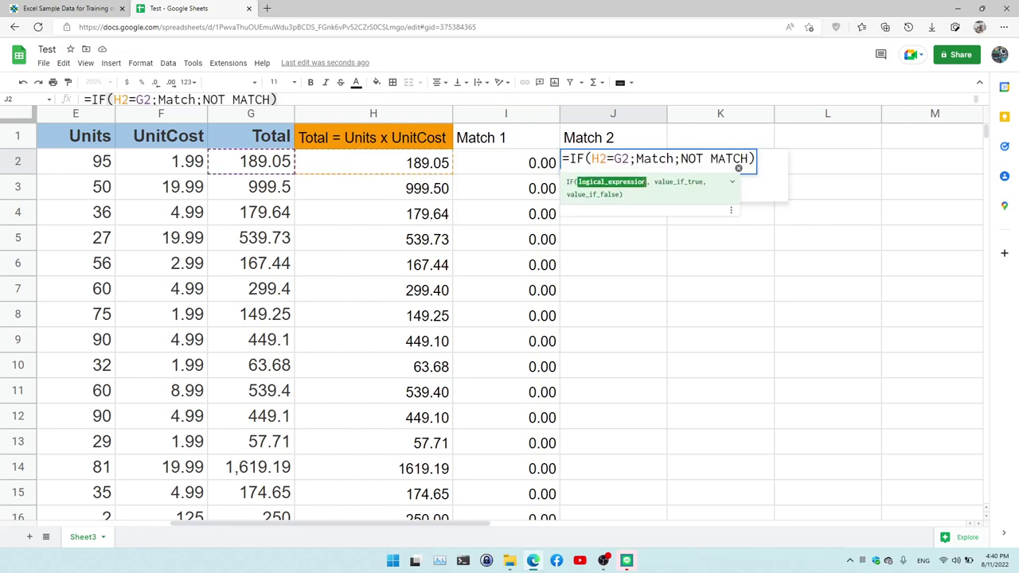
pyautogui.press('BackSpace')
pyautogui.write(',')
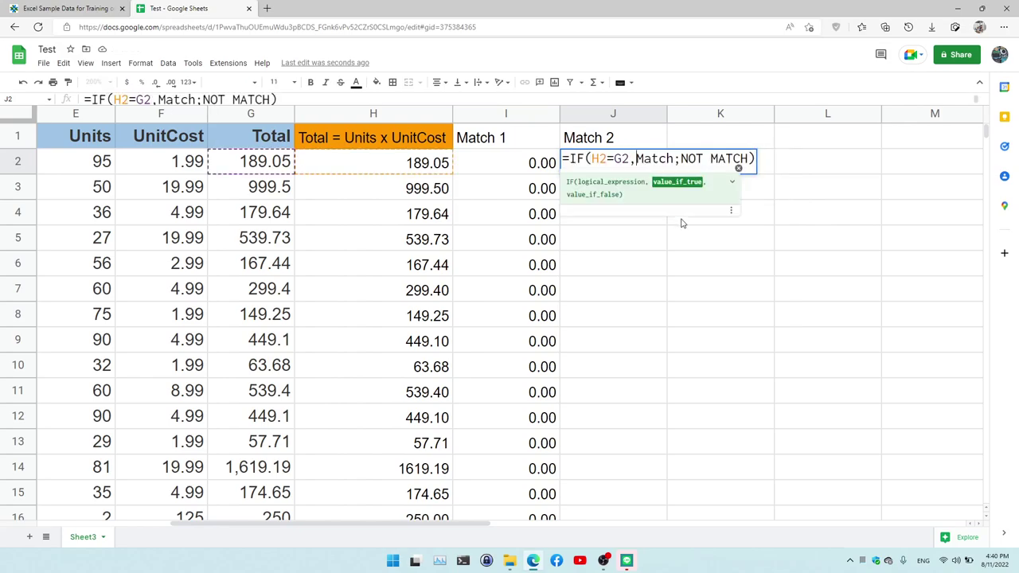
pyautogui.press('Right')
pyautogui.press('Right')
pyautogui.press('Right')
pyautogui.press('BackSpace')
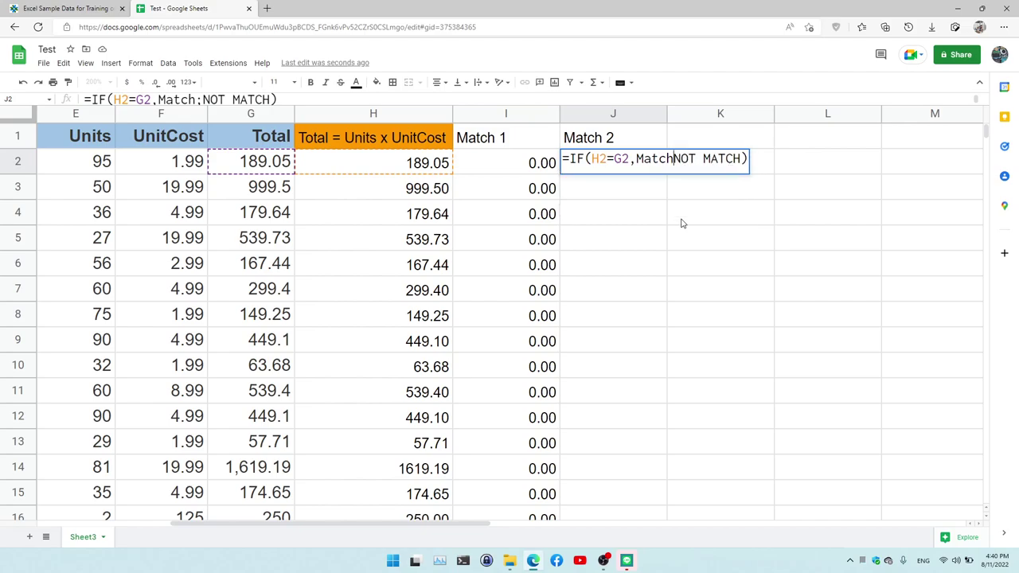
pyautogui.write(',')
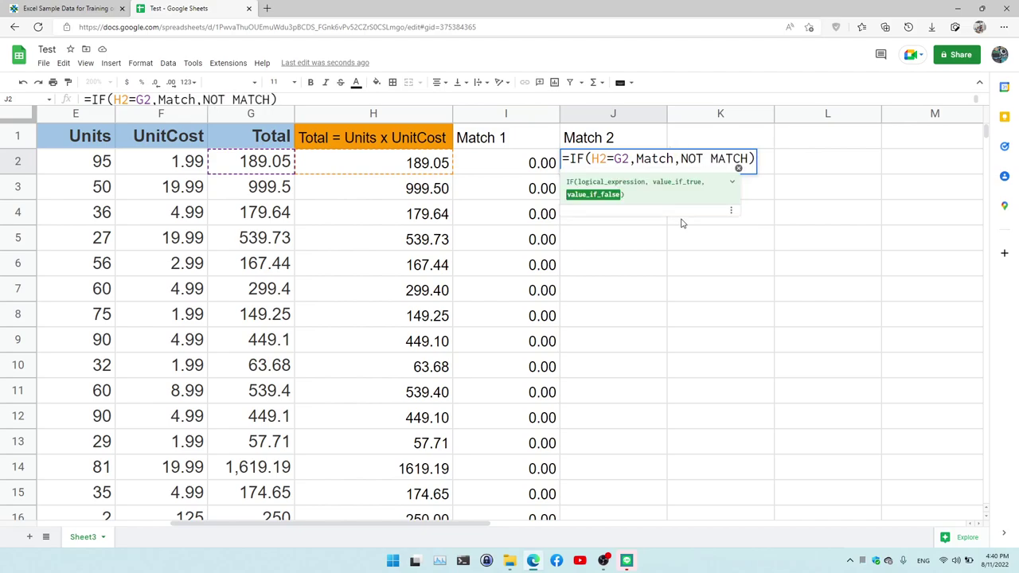
pyautogui.press('Return')
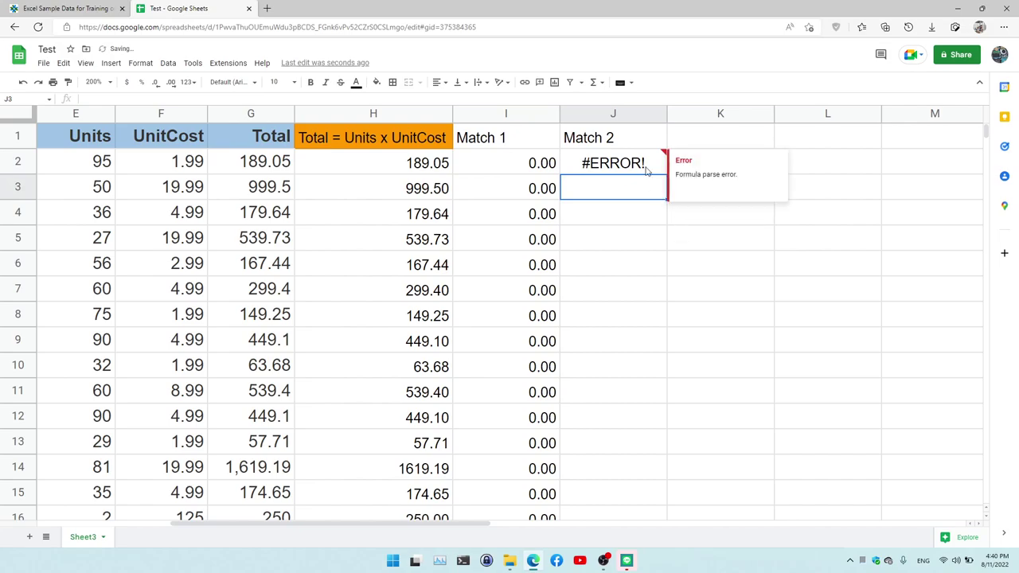
# Wrap Match and NOT MATCH in double quotes so J2 reads =IF(H2=G2,"Match","NOT MATCH")
pyautogui.click(647, 170)
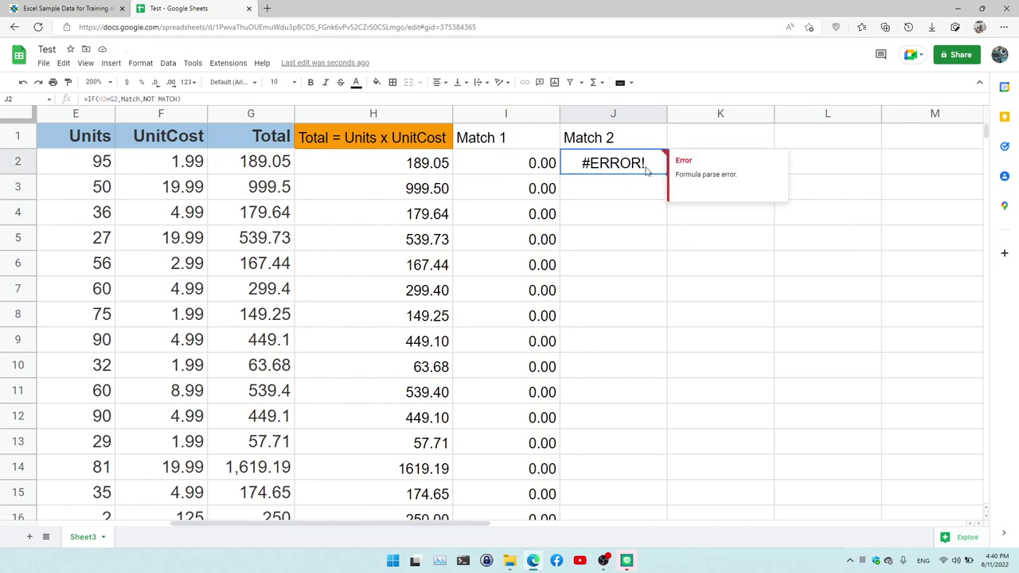
pyautogui.doubleClick(646, 170)
pyautogui.click(635, 159)
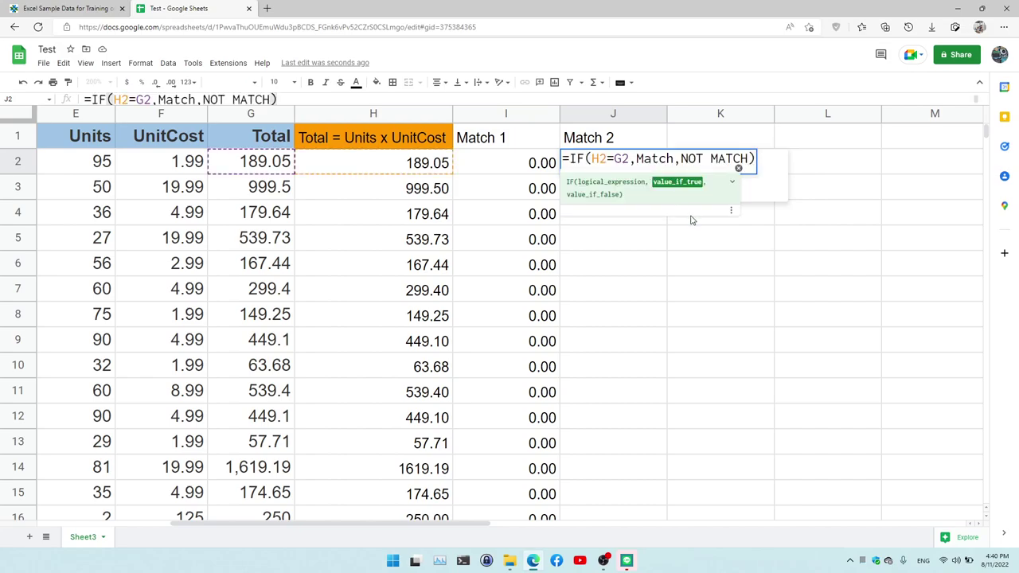
pyautogui.write('"')
pyautogui.press('Right')
pyautogui.press('Right')
pyautogui.press('Right')
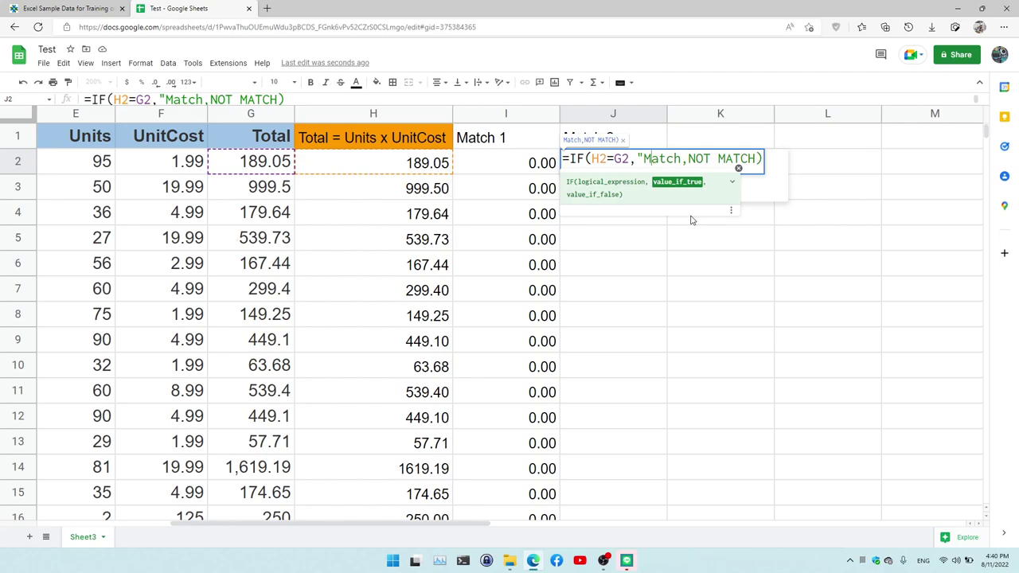
pyautogui.press('Right')
pyautogui.write('"')
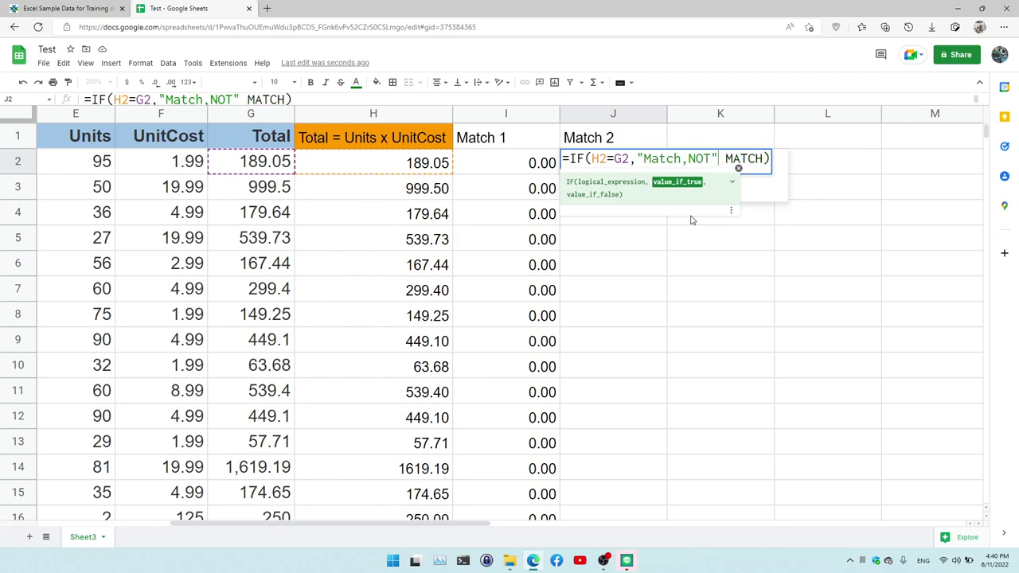
pyautogui.press('BackSpace')
pyautogui.press('Left')
pyautogui.press('Left')
pyautogui.press('Left')
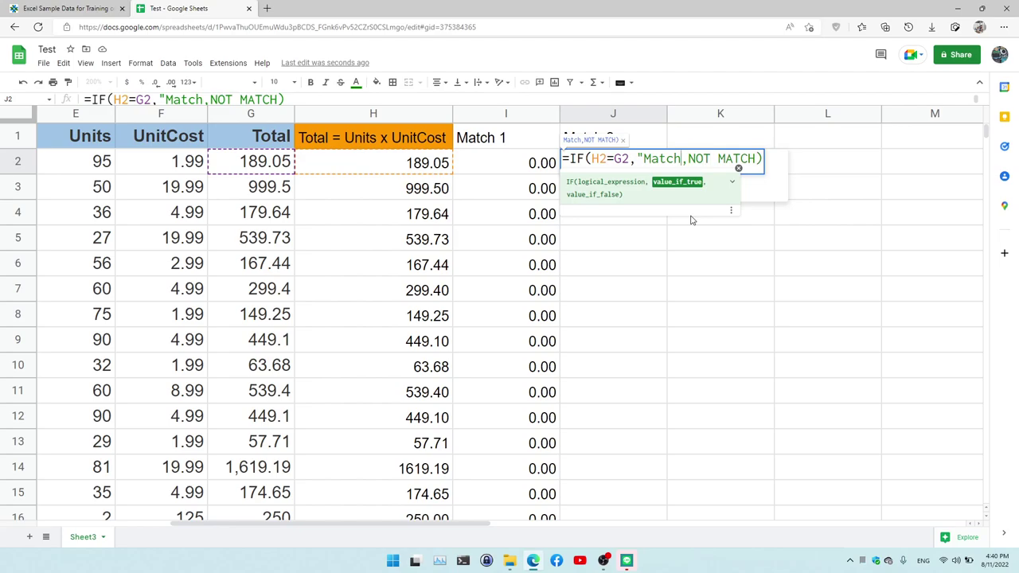
pyautogui.write('"')
pyautogui.press('Right')
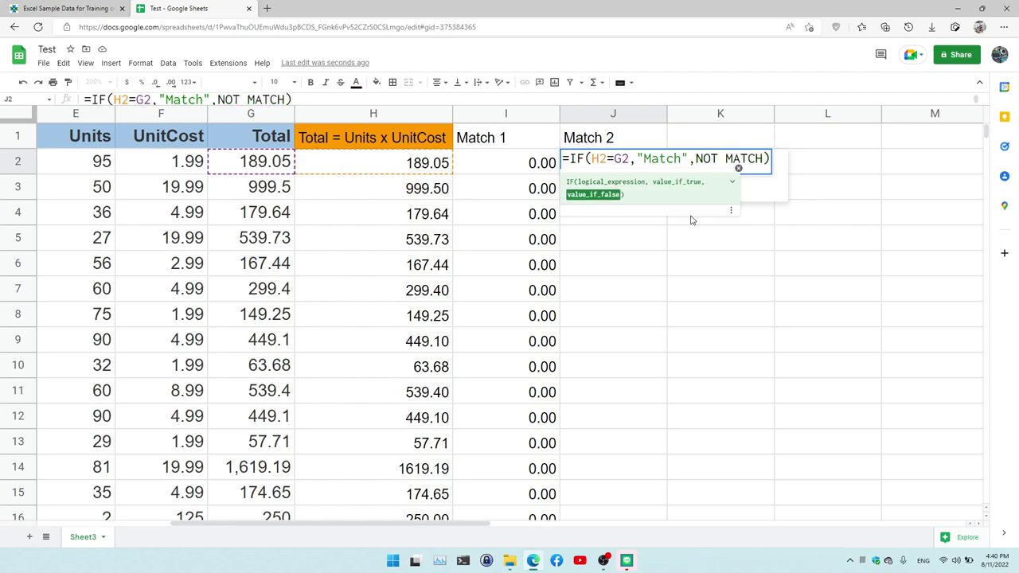
pyautogui.write('"')
pyautogui.press('Right')
pyautogui.press('Right')
pyautogui.press('Right')
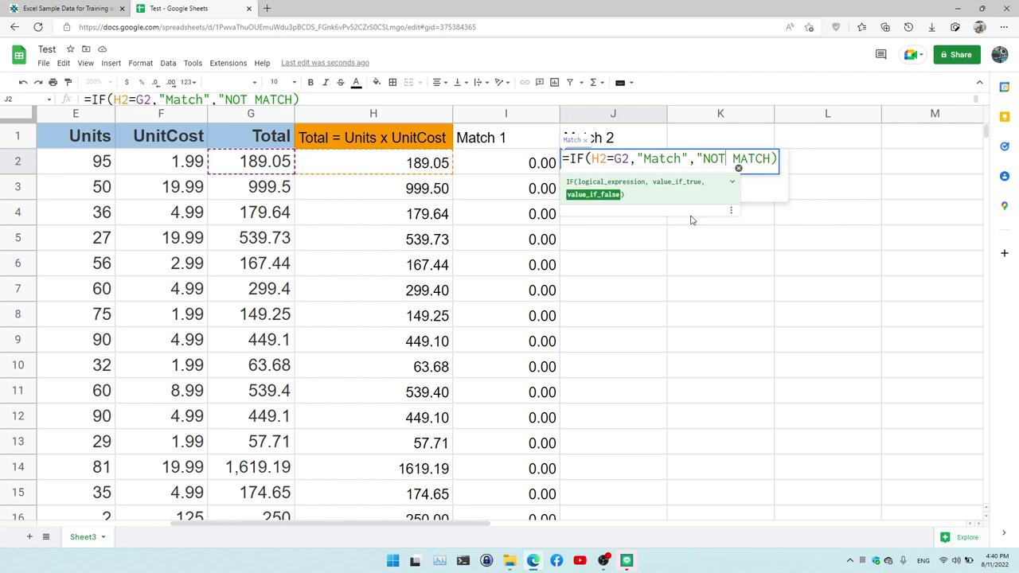
pyautogui.press('Right')
pyautogui.press('Right')
pyautogui.press('Right')
pyautogui.press('Right')
pyautogui.press('Right')
pyautogui.write('"')
pyautogui.press('Return')
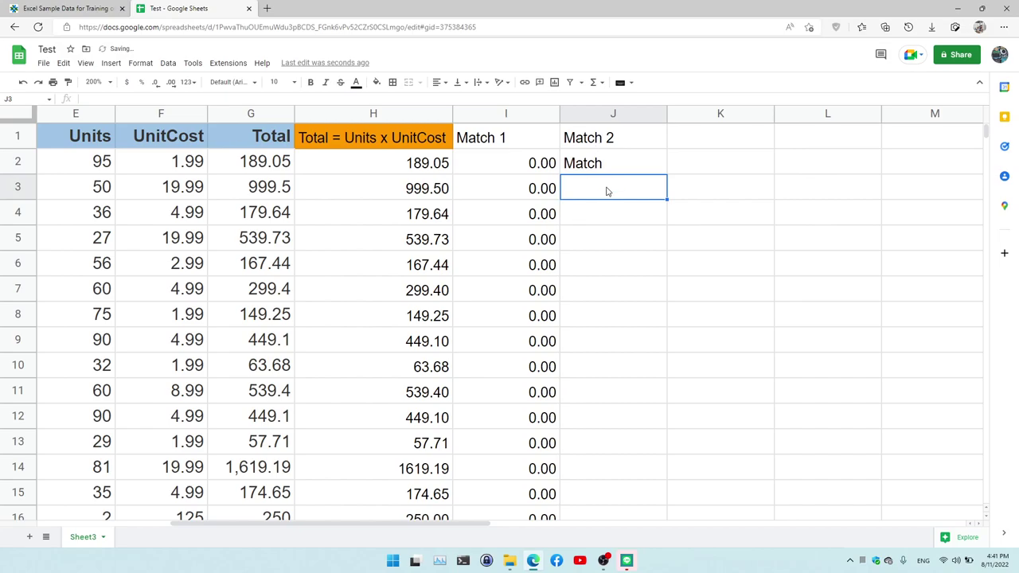
# Fill J2's IF formula down column J to row 44, each showing Match
pyautogui.click(622, 168)
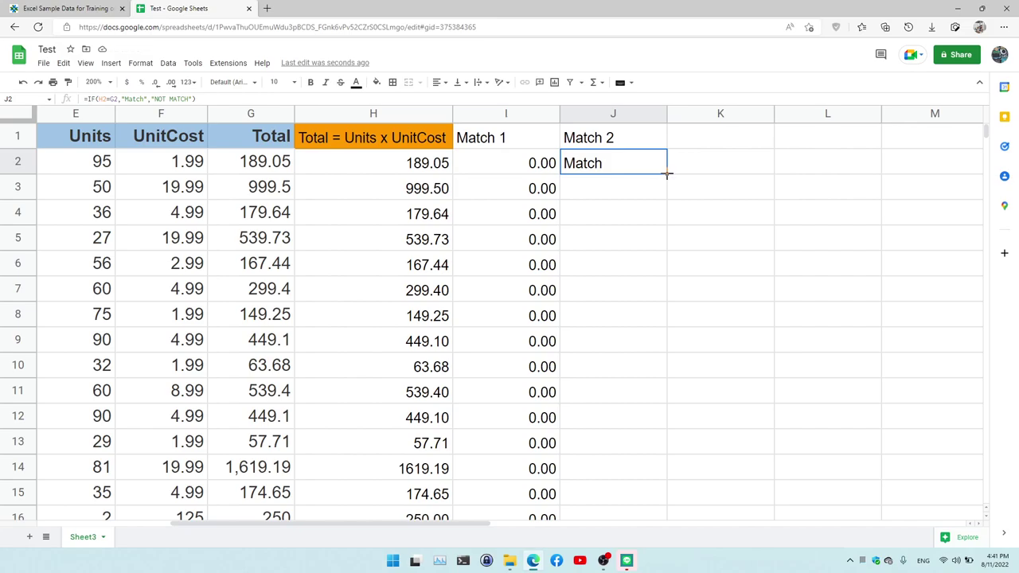
pyautogui.doubleClick(665, 173)
pyautogui.scroll(-5, 684, 224)
pyautogui.scroll(-5, 682, 221)
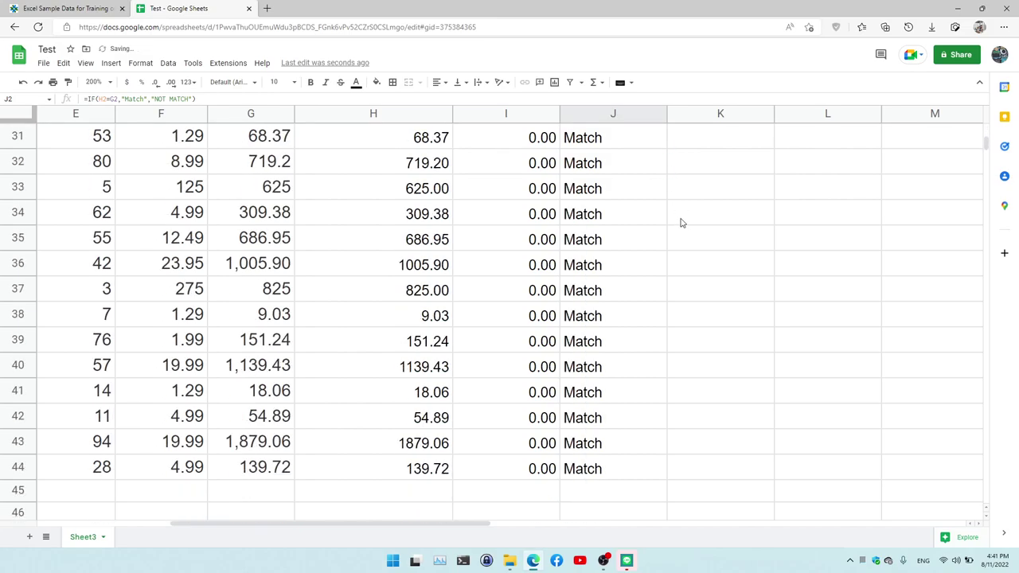
pyautogui.scroll(10, 370, 340)
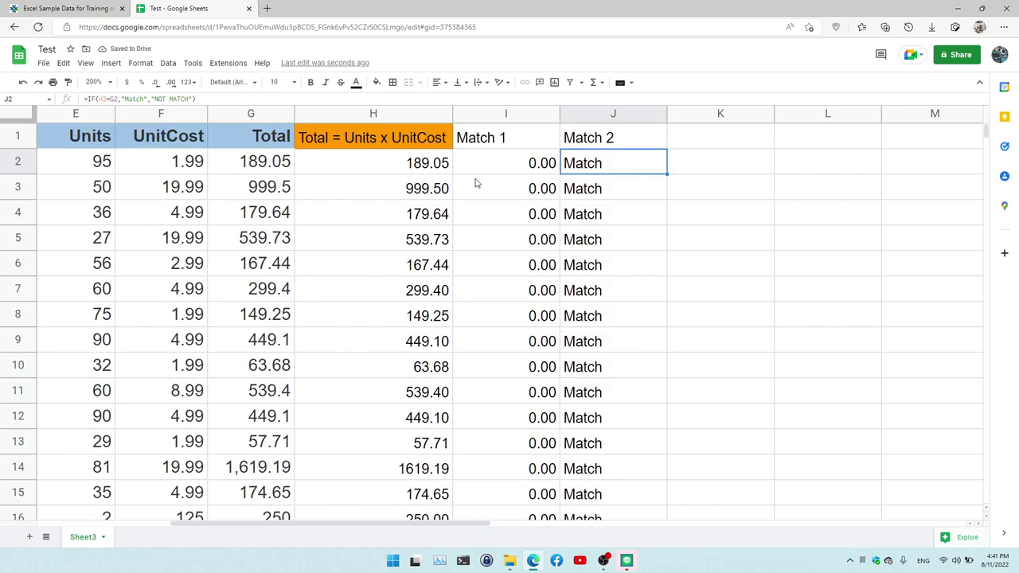
pyautogui.scroll(-5, 591, 202)
pyautogui.scroll(-2, 593, 209)
pyautogui.scroll(8, 549, 215)
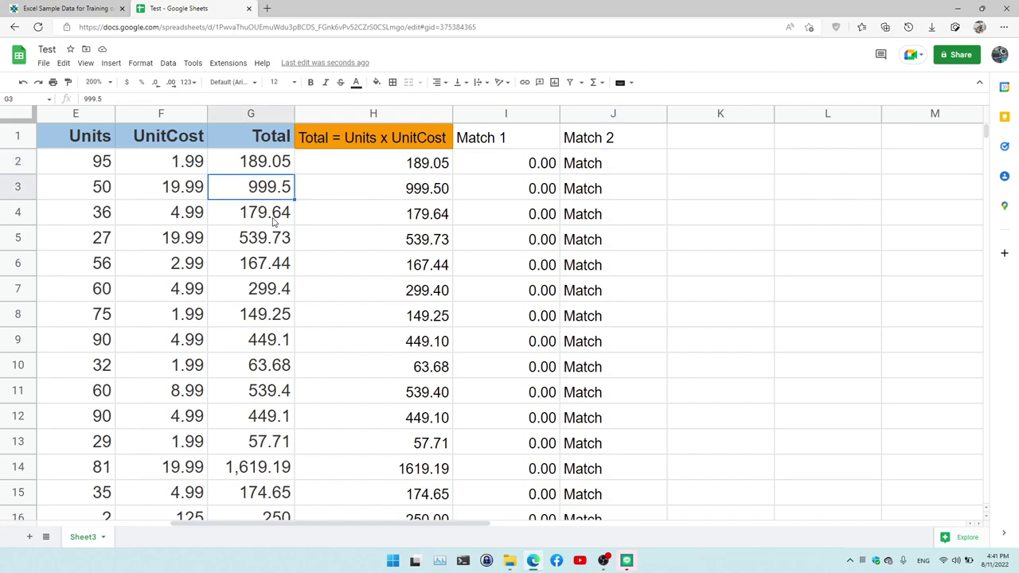
# Enter 333 as the G3 Total so row 3 shows 666.50 and NOT MATCH
pyautogui.write('333')
pyautogui.press('Return')
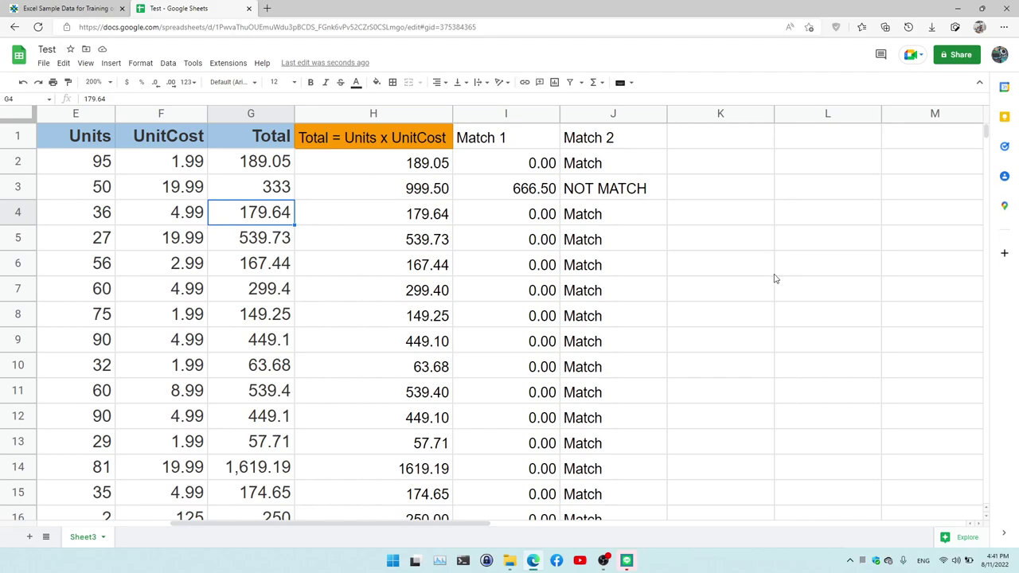
pyautogui.scroll(-4, 685, 277)
pyautogui.scroll(-3, 685, 276)
pyautogui.scroll(-5, 685, 276)
pyautogui.scroll(-3, 685, 276)
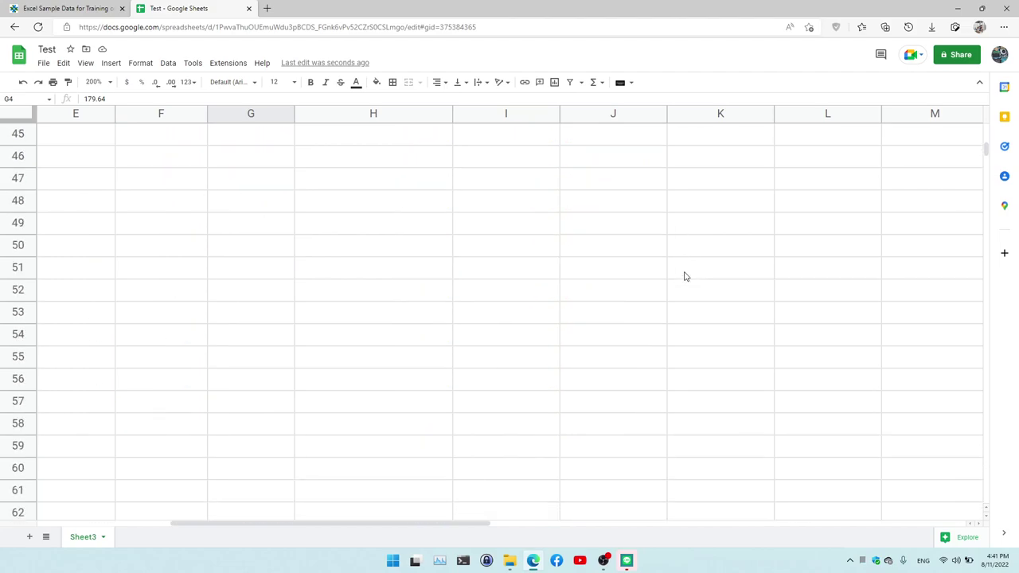
pyautogui.scroll(5, 685, 276)
pyautogui.scroll(5, 684, 276)
pyautogui.scroll(2, 684, 276)
pyautogui.scroll(3, 684, 276)
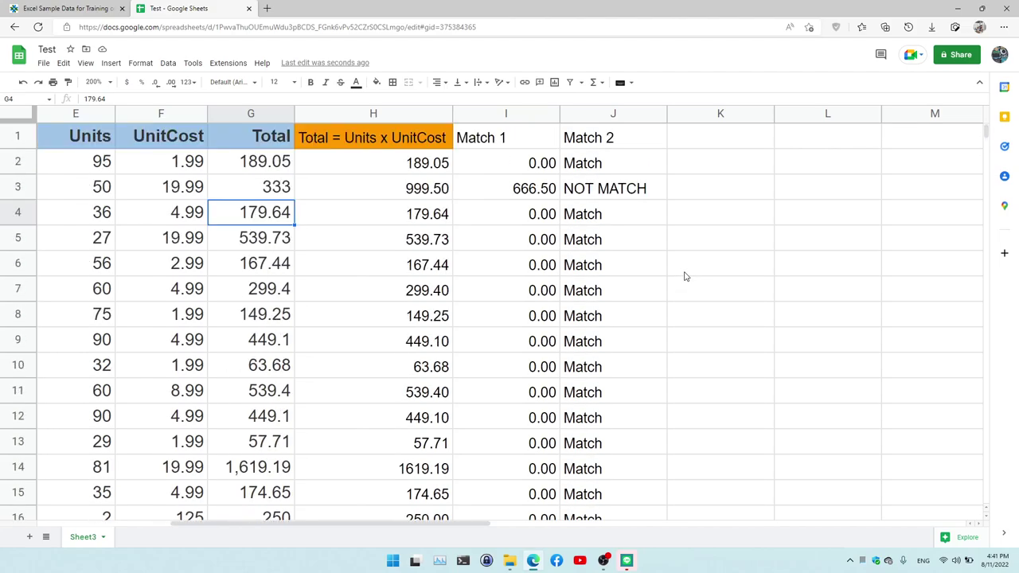